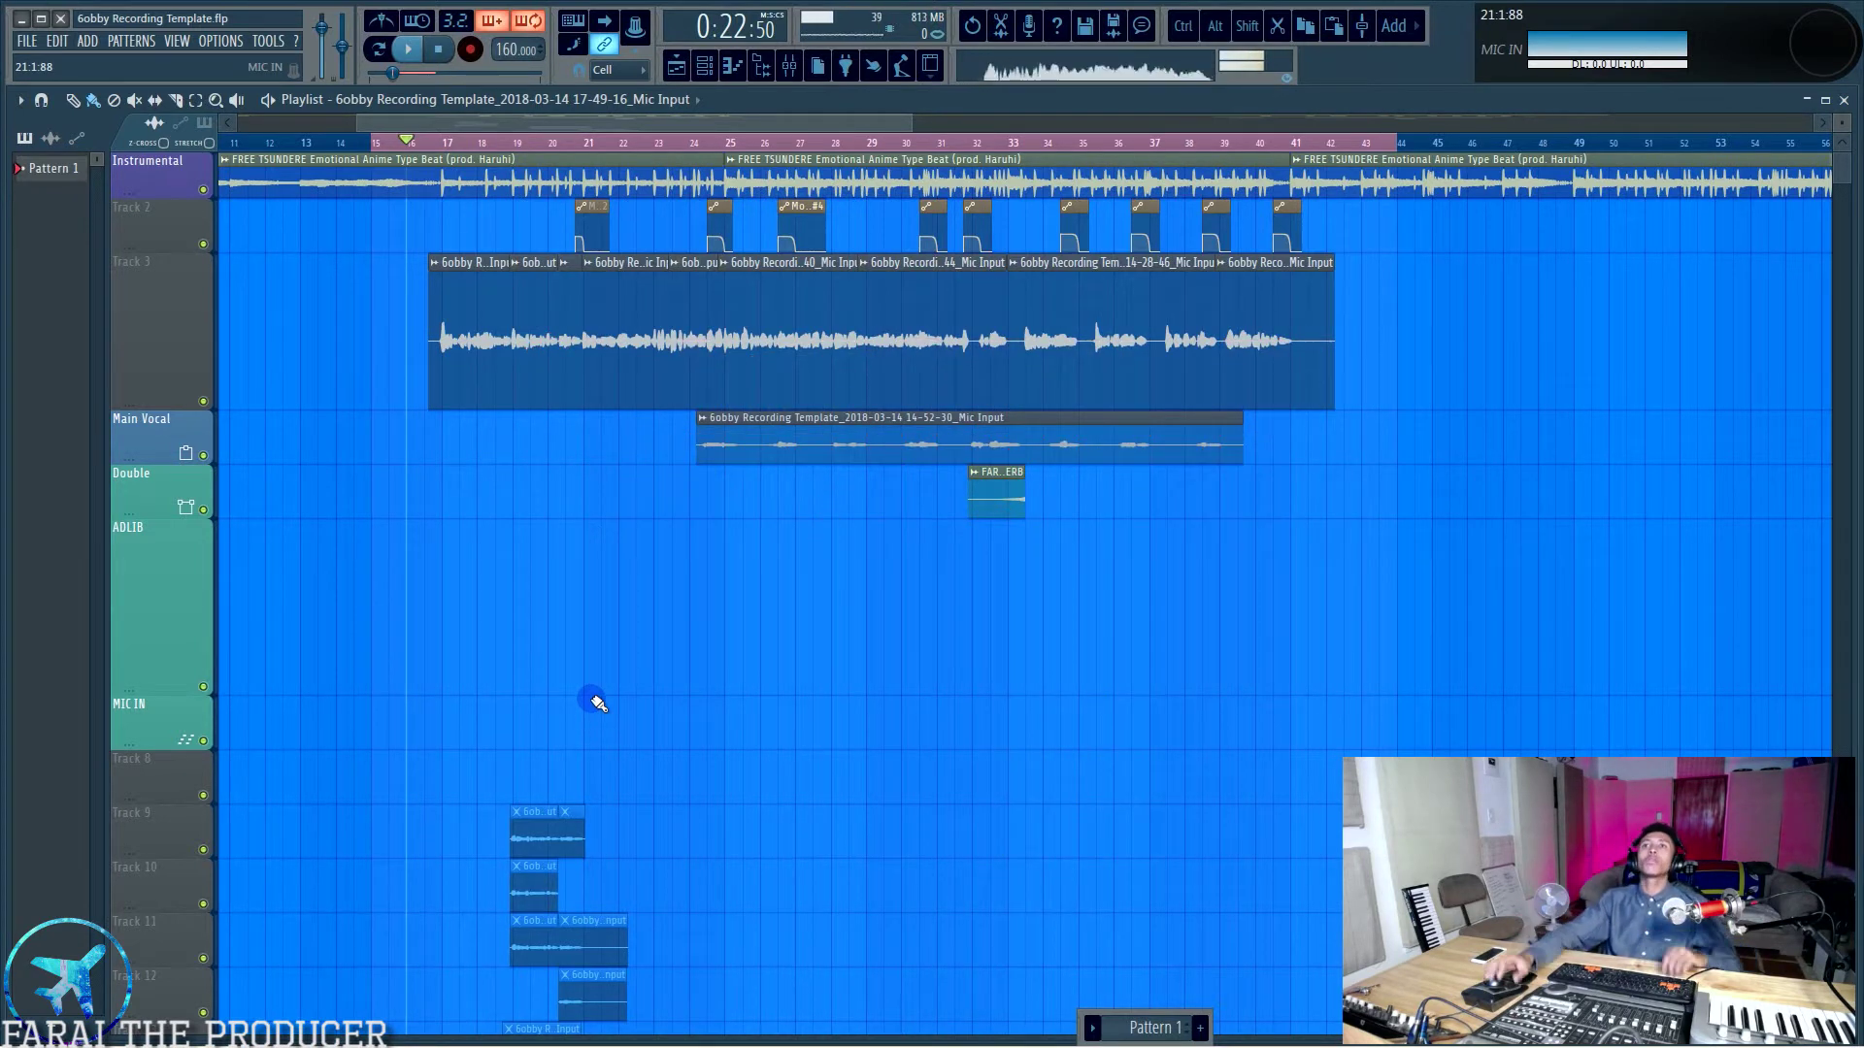
Enlarge Track 3 and look over its recorded vocal clips one after another.
drag(160, 408, 160, 694)
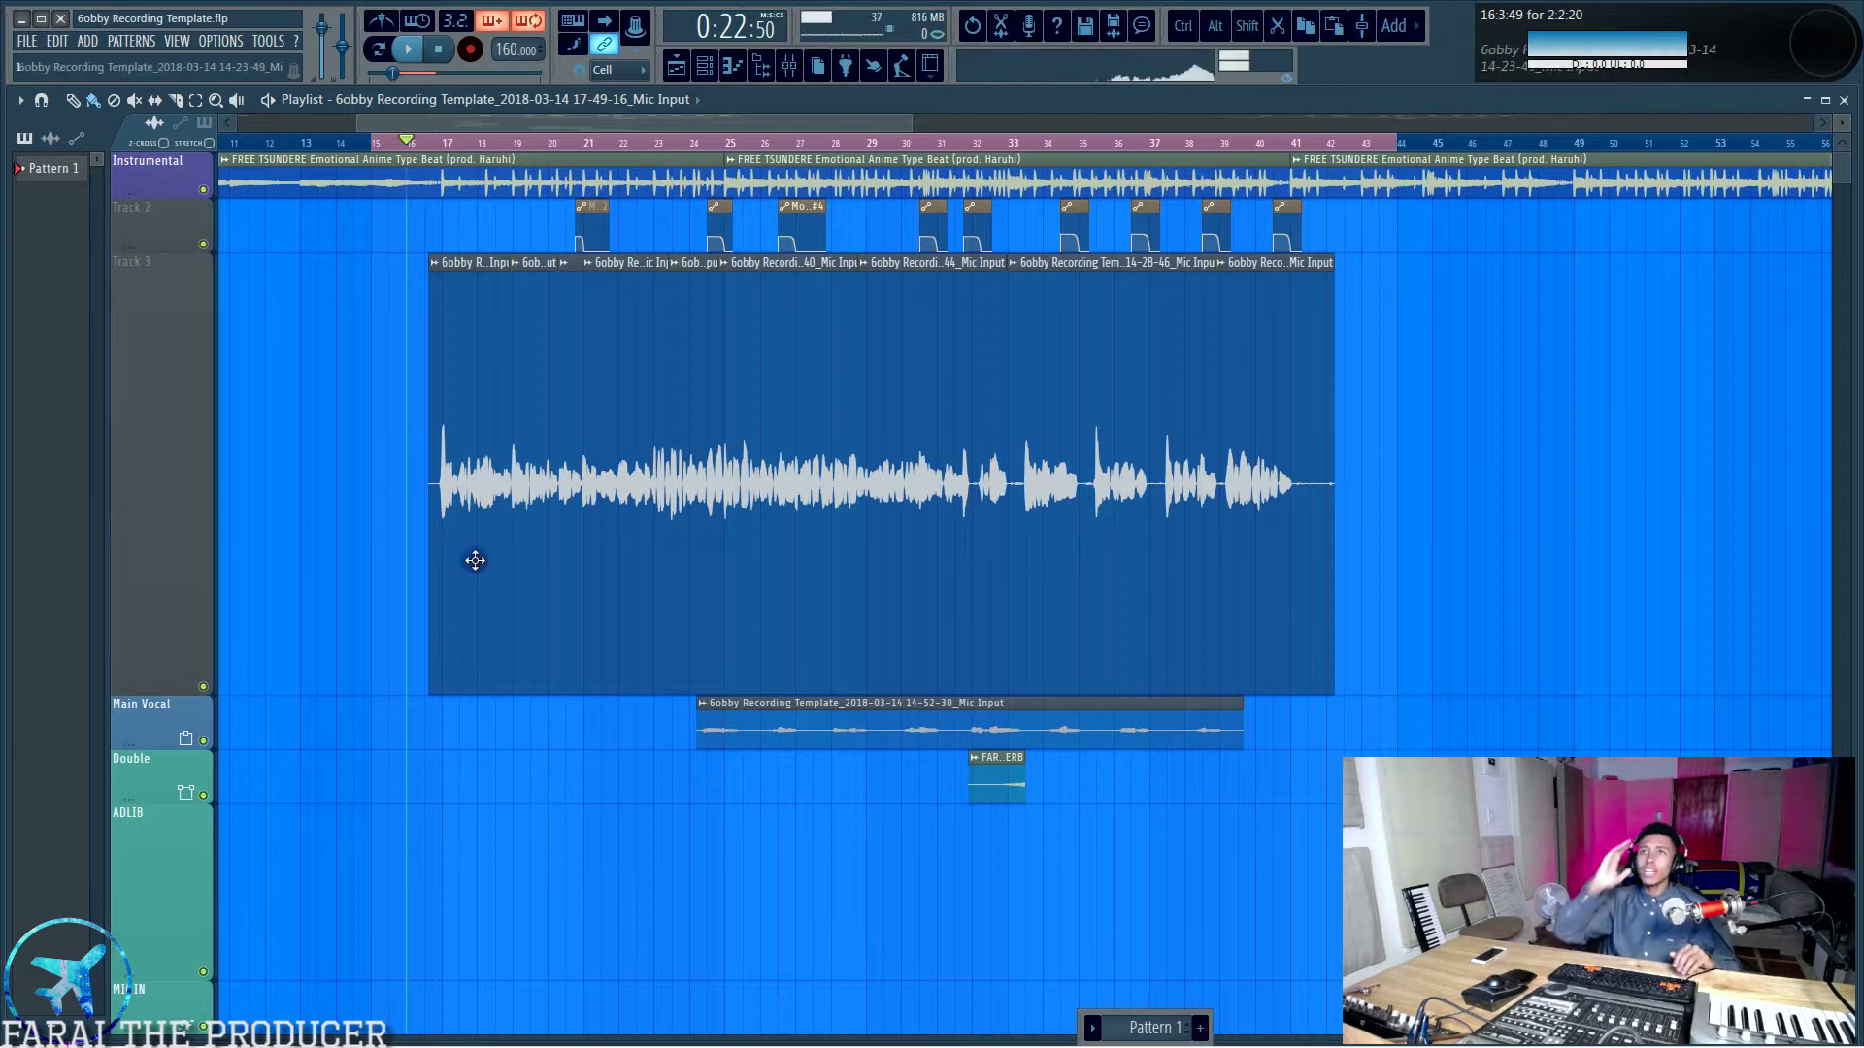
ctrl+click(466, 512)
ctrl+click(626, 465)
ctrl+click(789, 417)
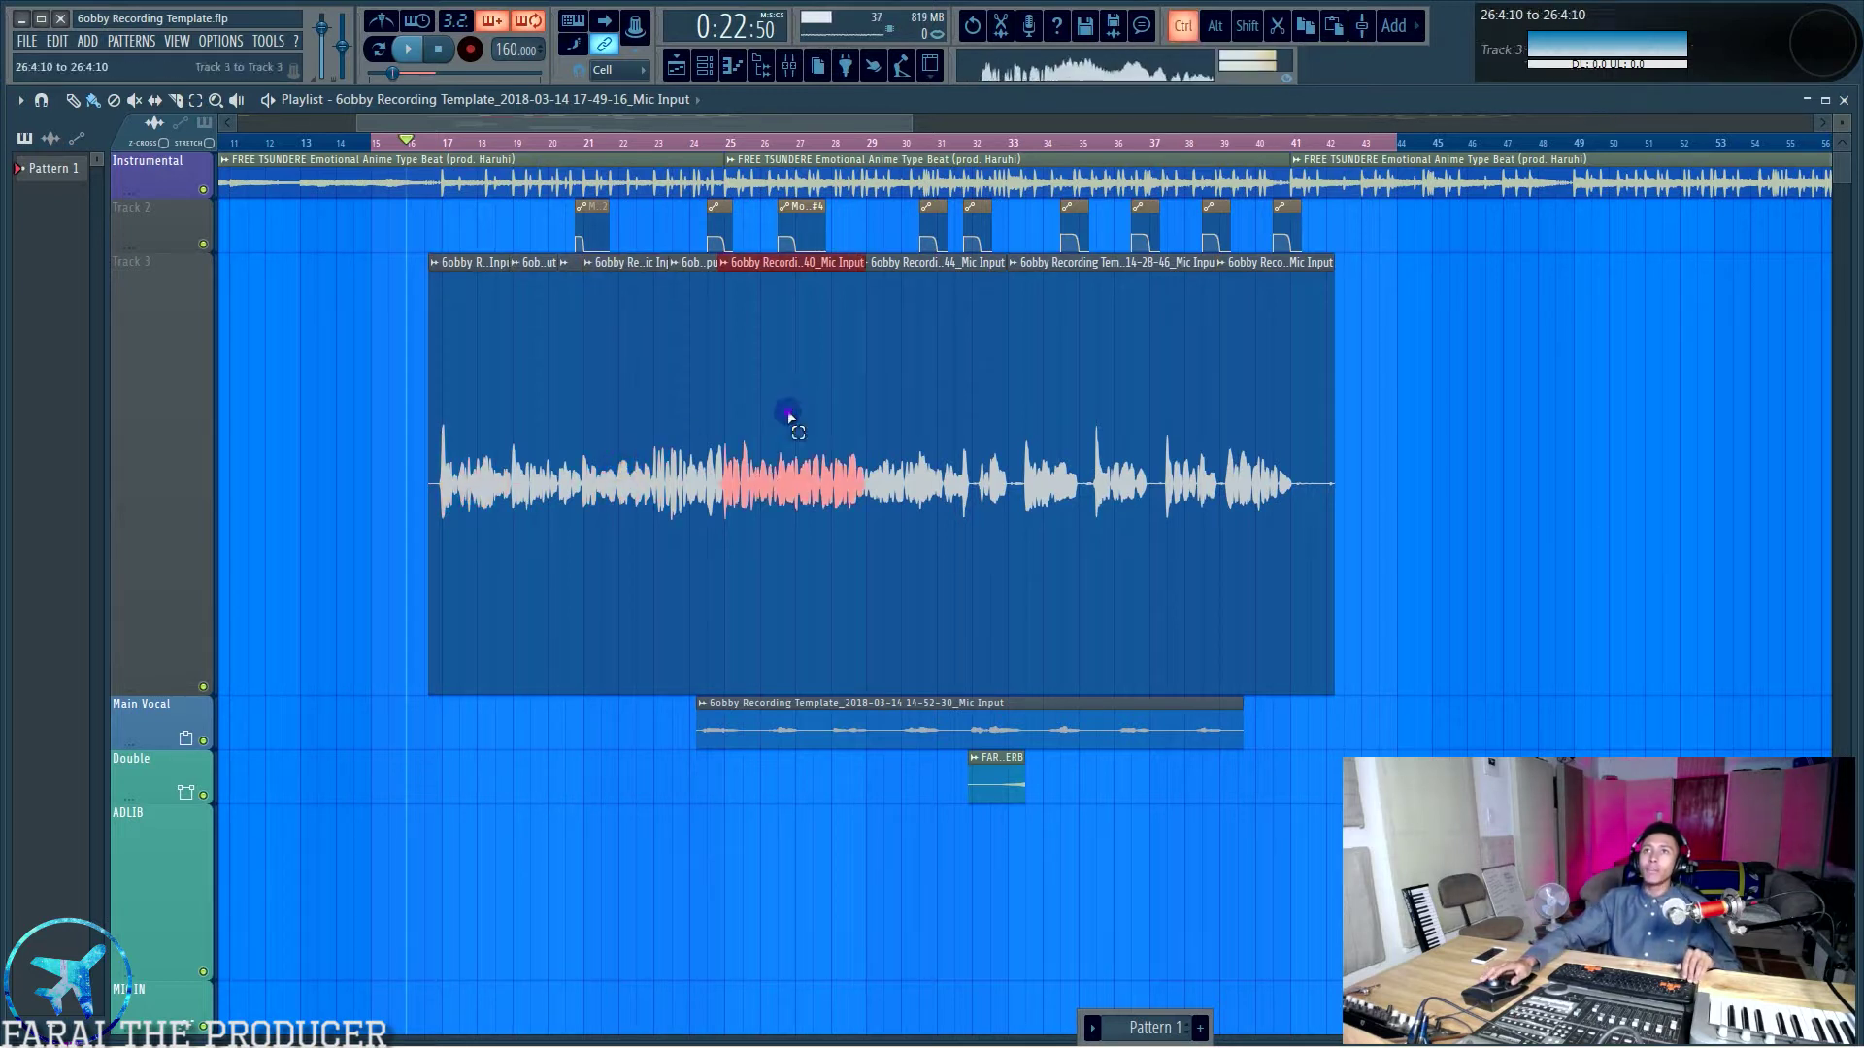
ctrl+click(972, 379)
ctrl+click(1185, 372)
ctrl+click(1328, 367)
ctrl+click(1475, 406)
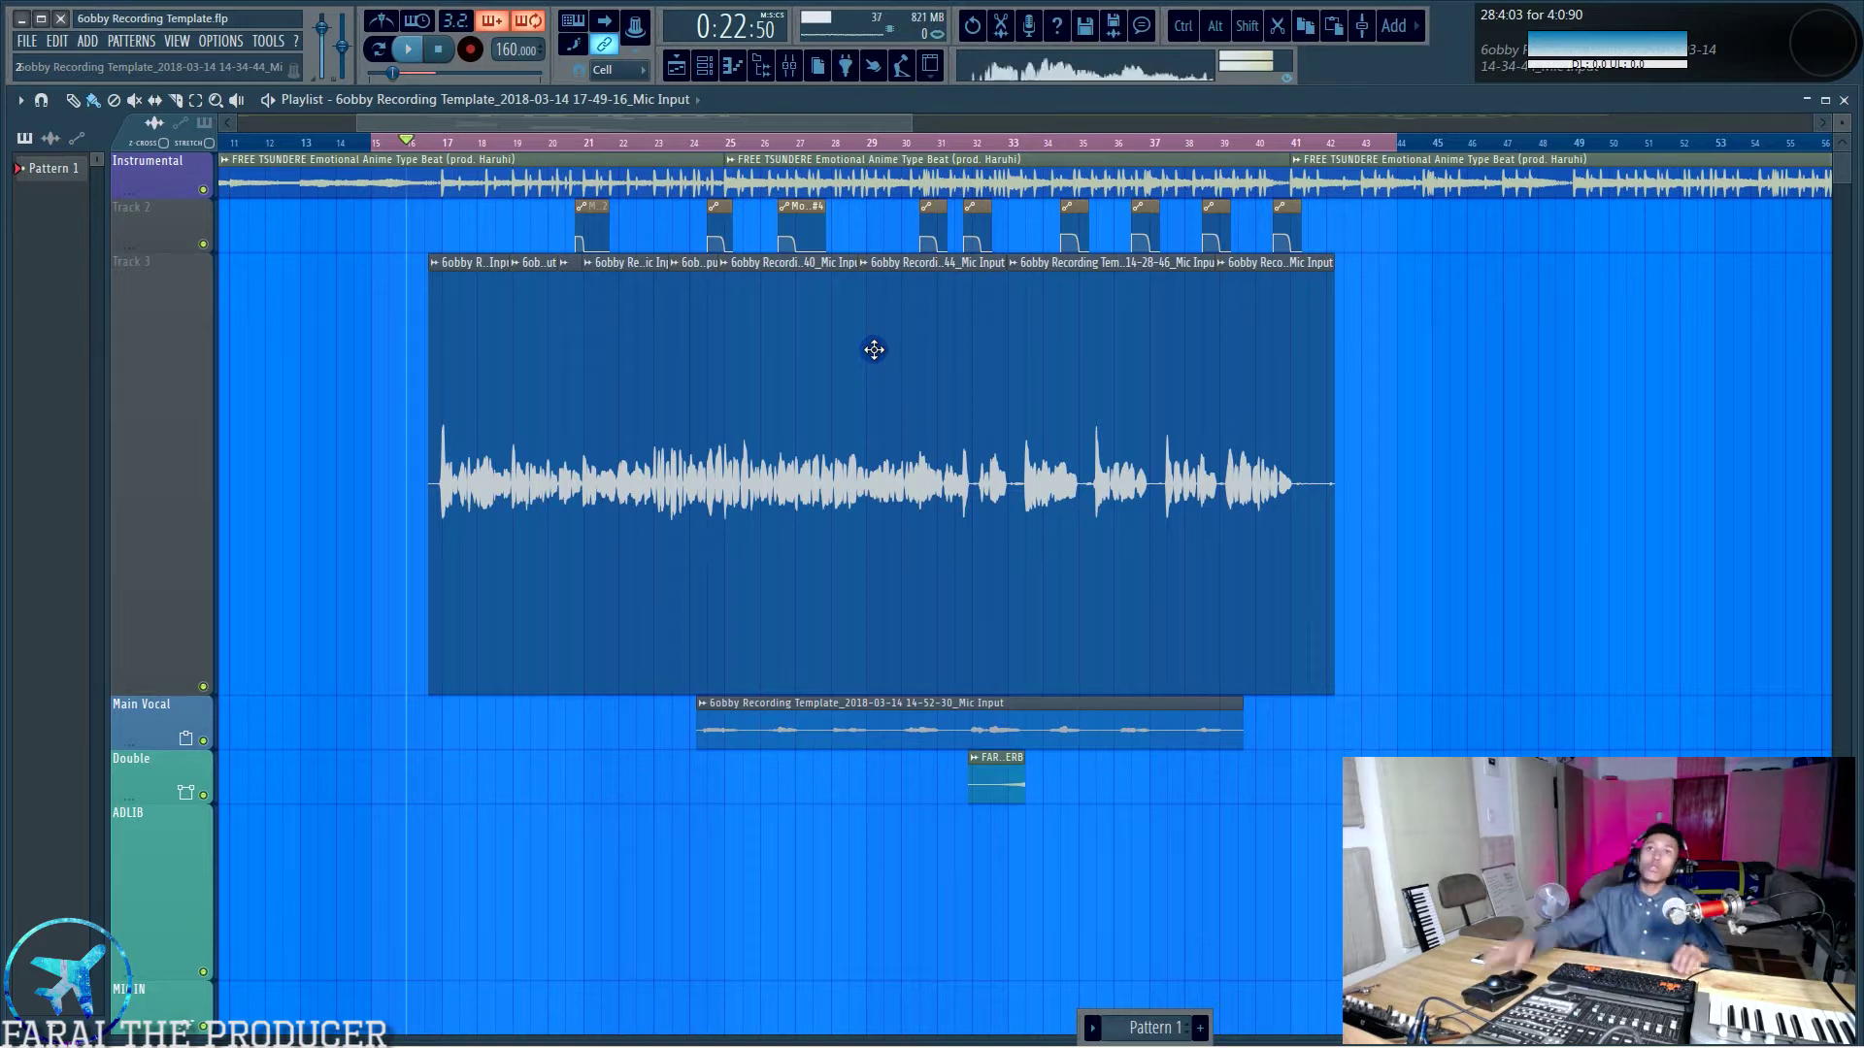
Open the 14-24-04 Mic Input clip's channel settings for inspection, move them clear of the clips and close them.
key(F6)
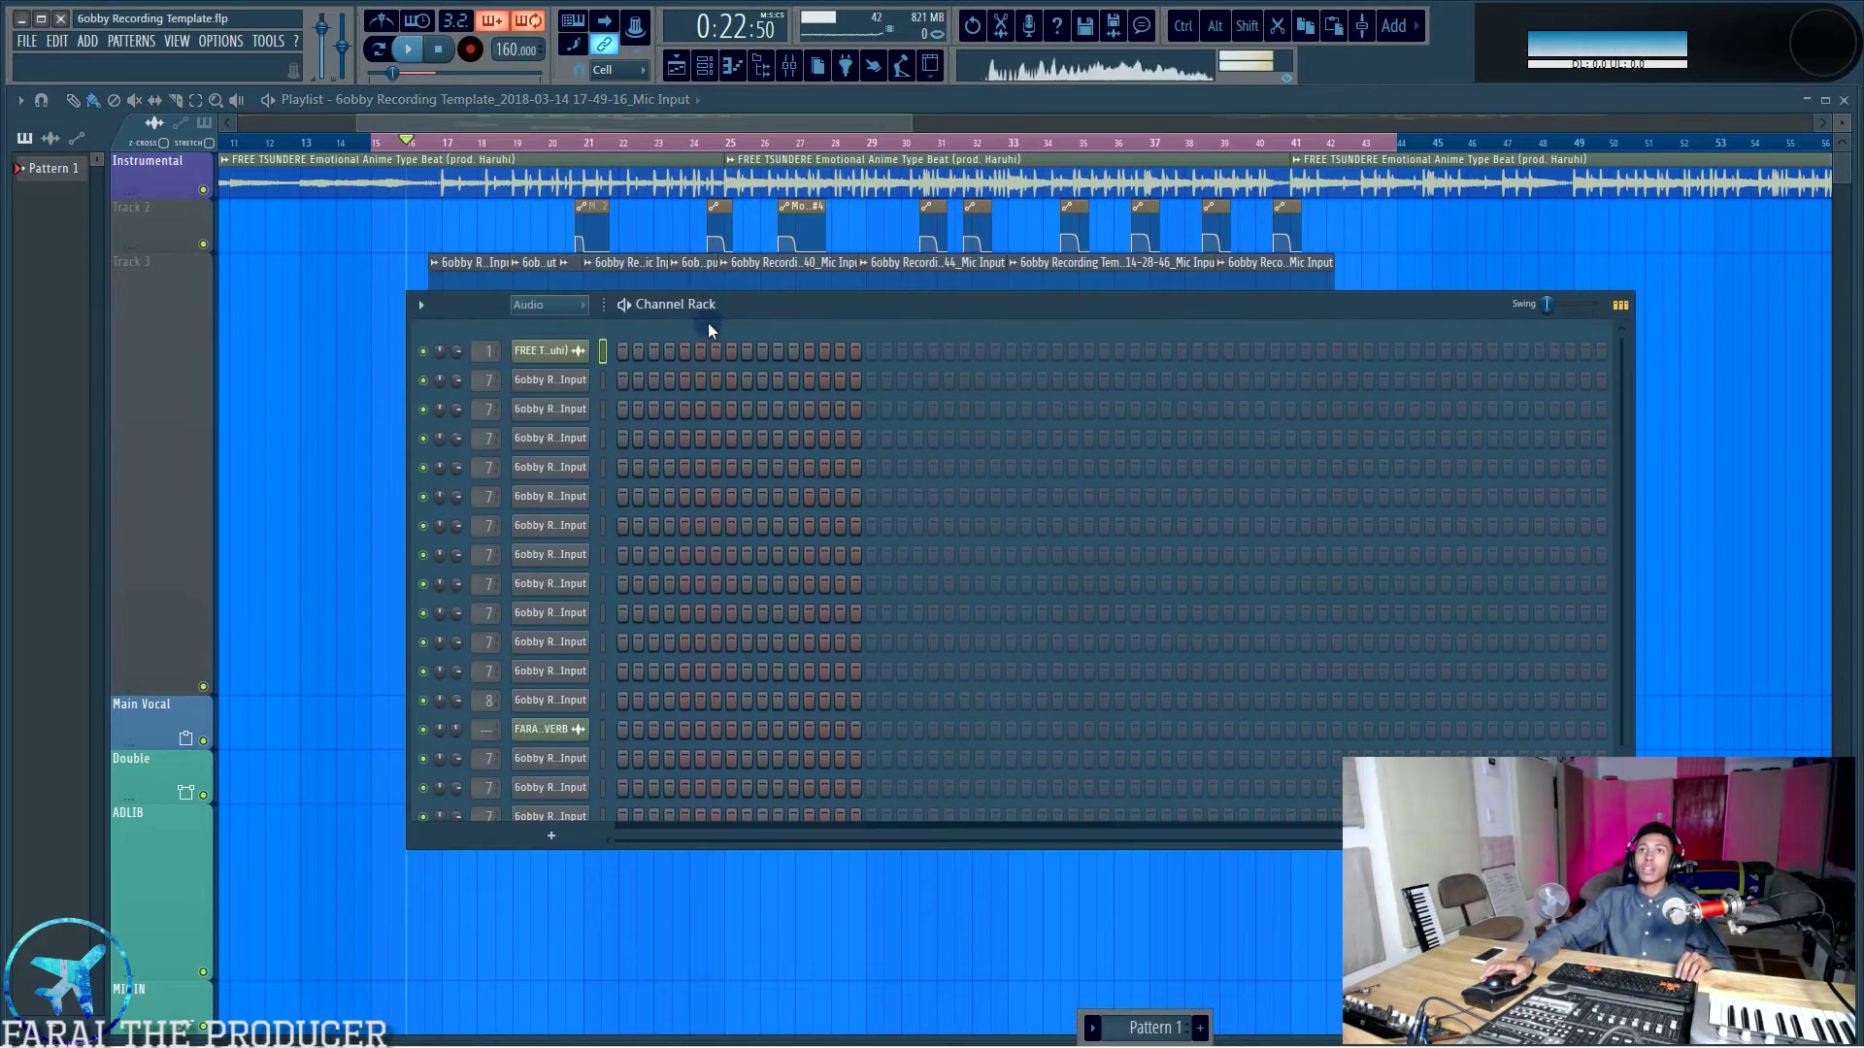
click(459, 270)
click(602, 307)
double_click(629, 356)
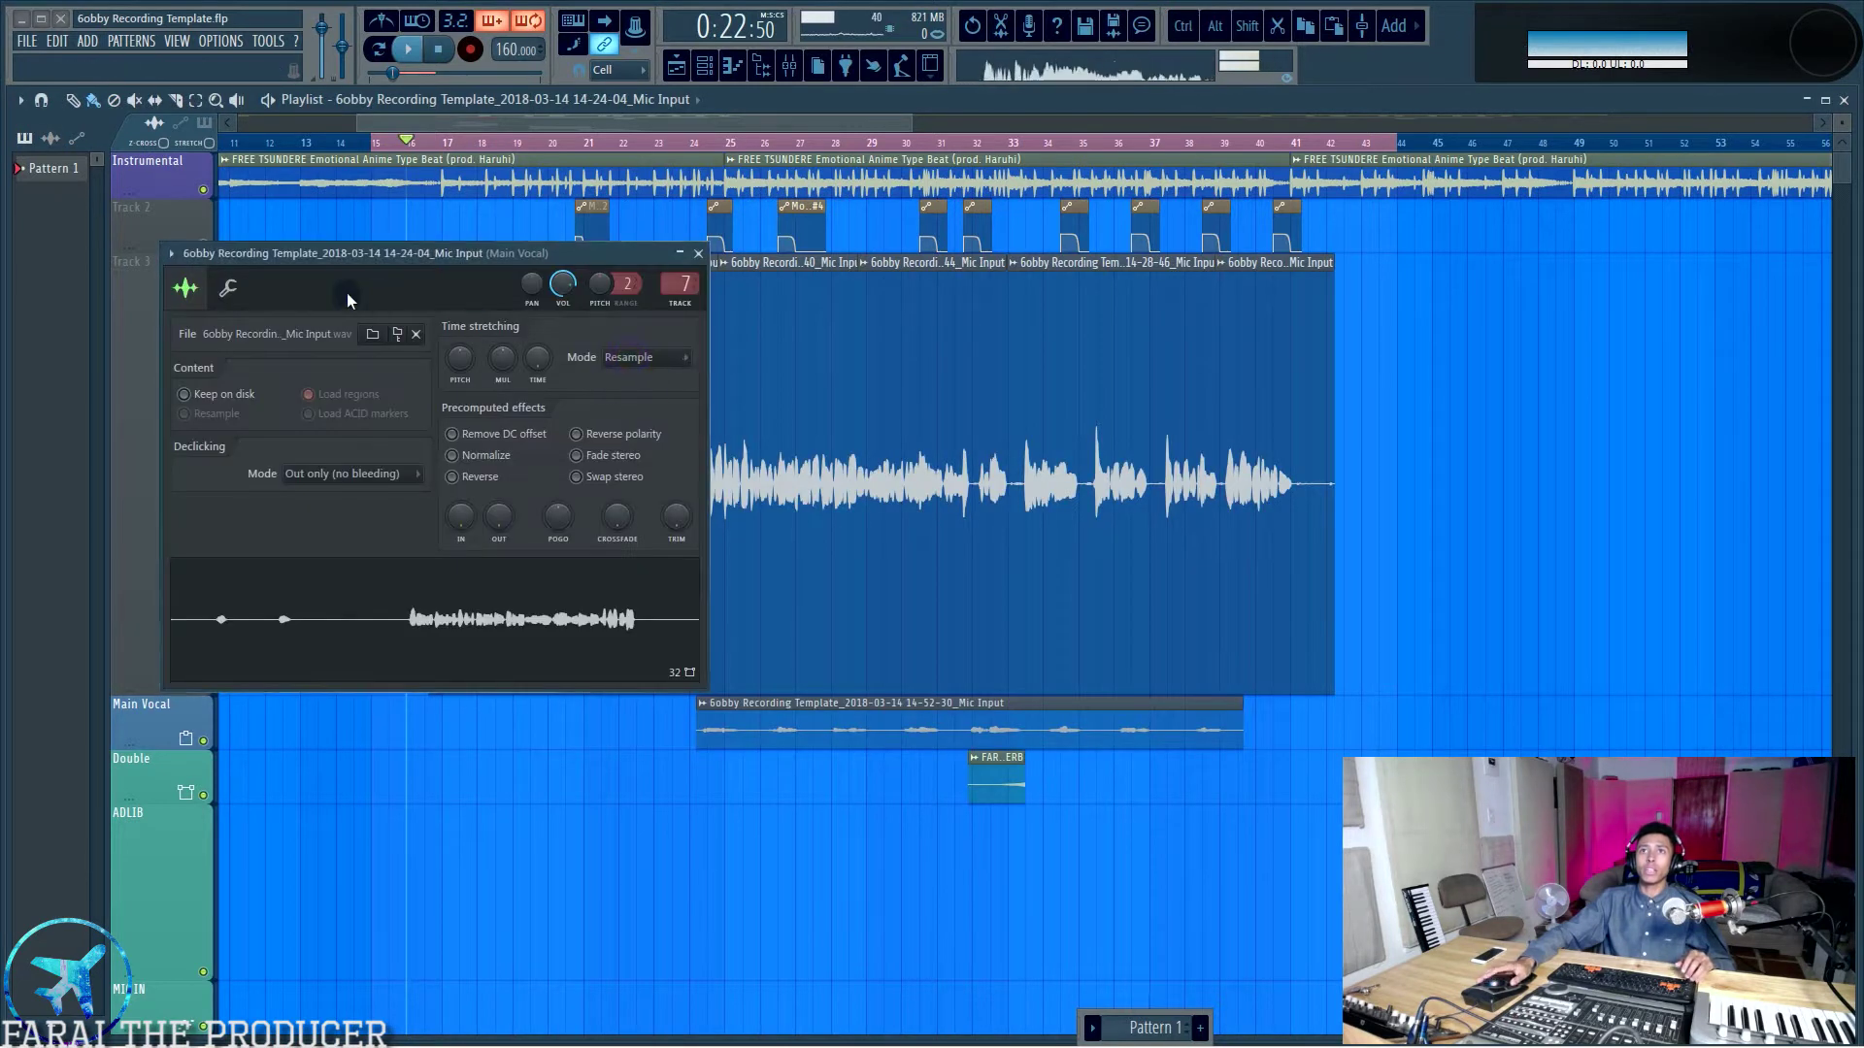
key(F6)
drag(626, 262, 1628, 608)
key(F6)
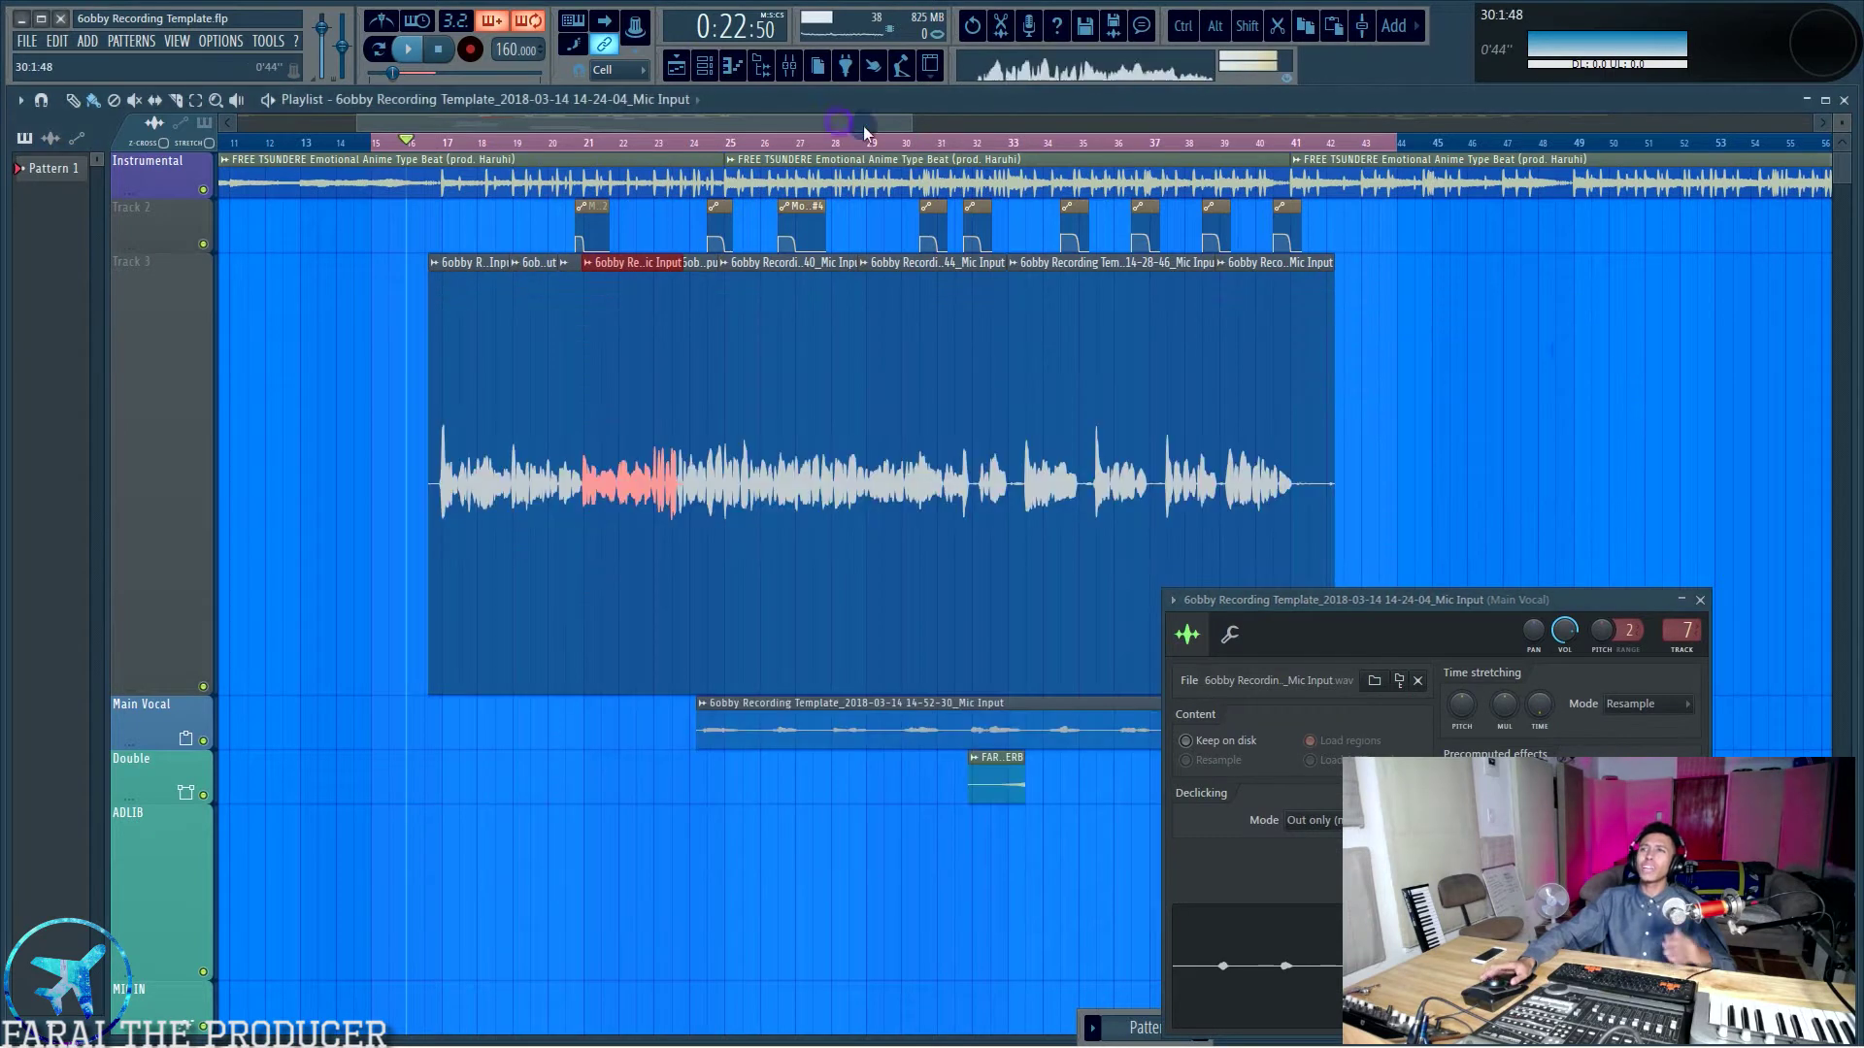
click(1701, 601)
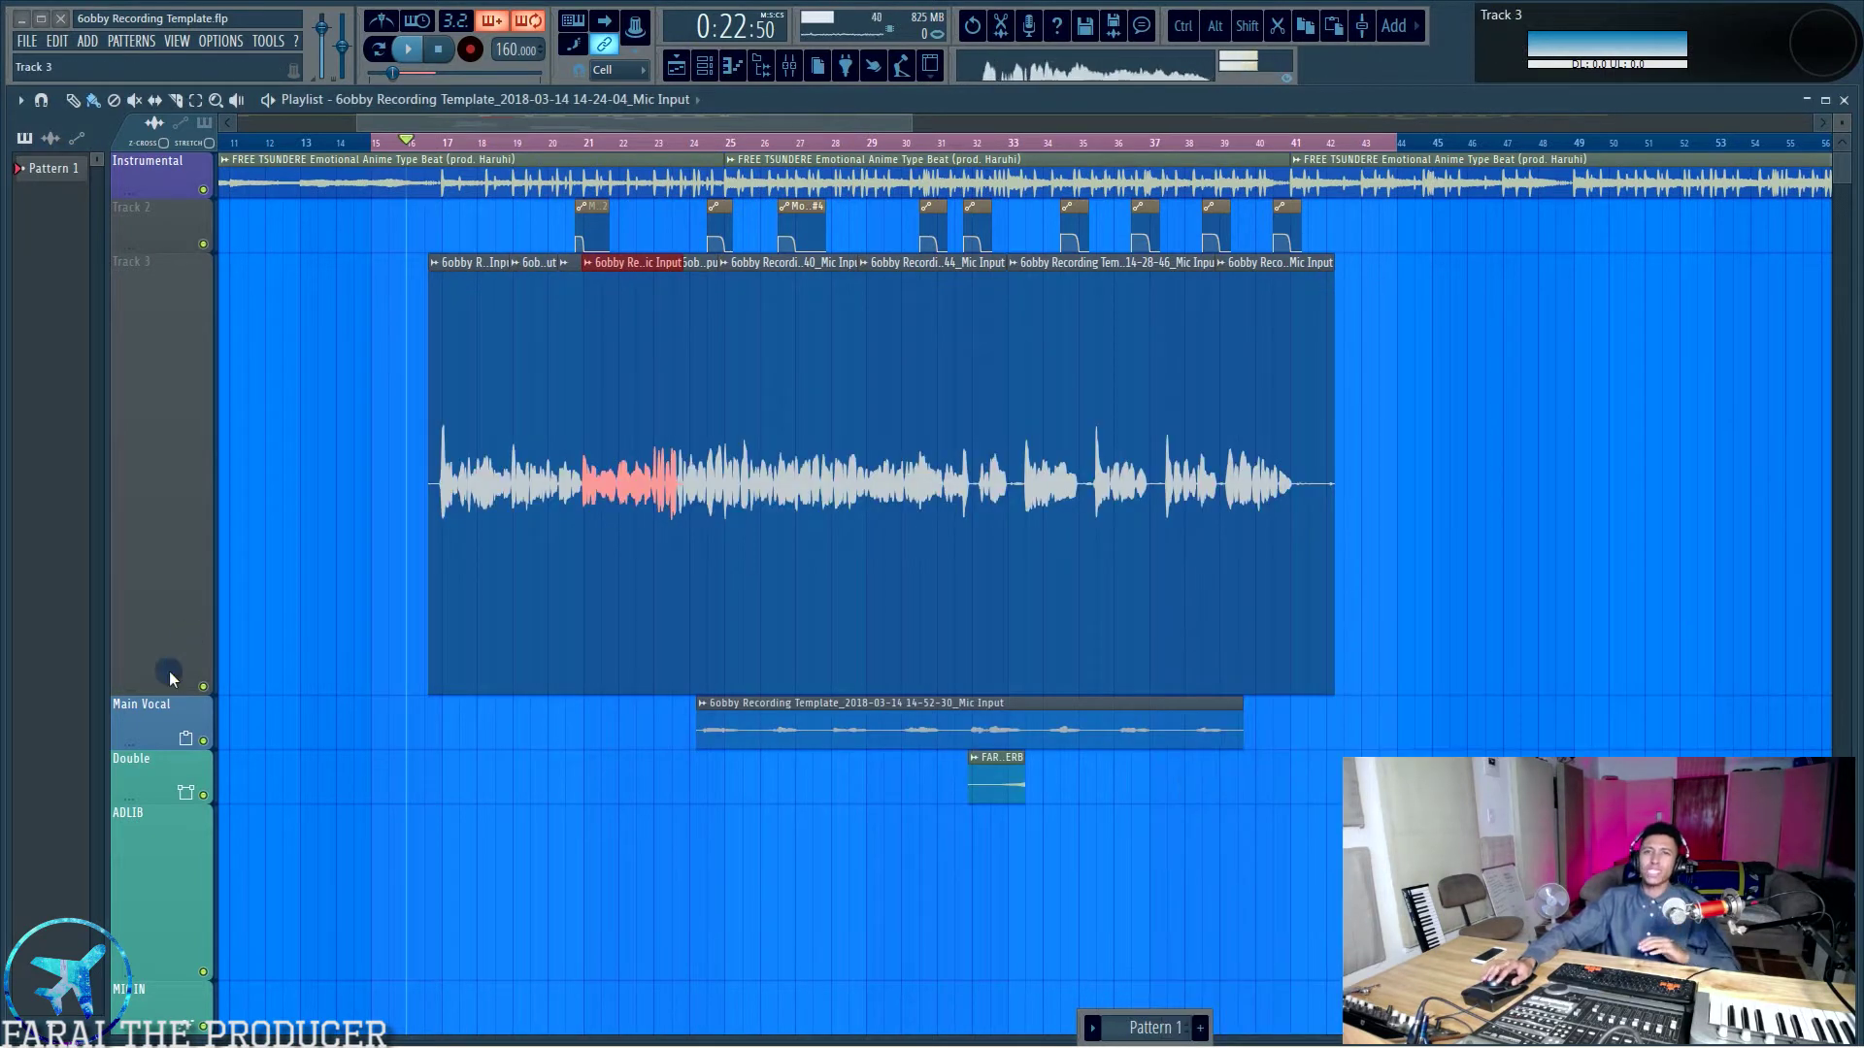
Reduce the height of Track 3 and mark out its row of vocal clips, leaving nothing selected.
drag(163, 687, 163, 432)
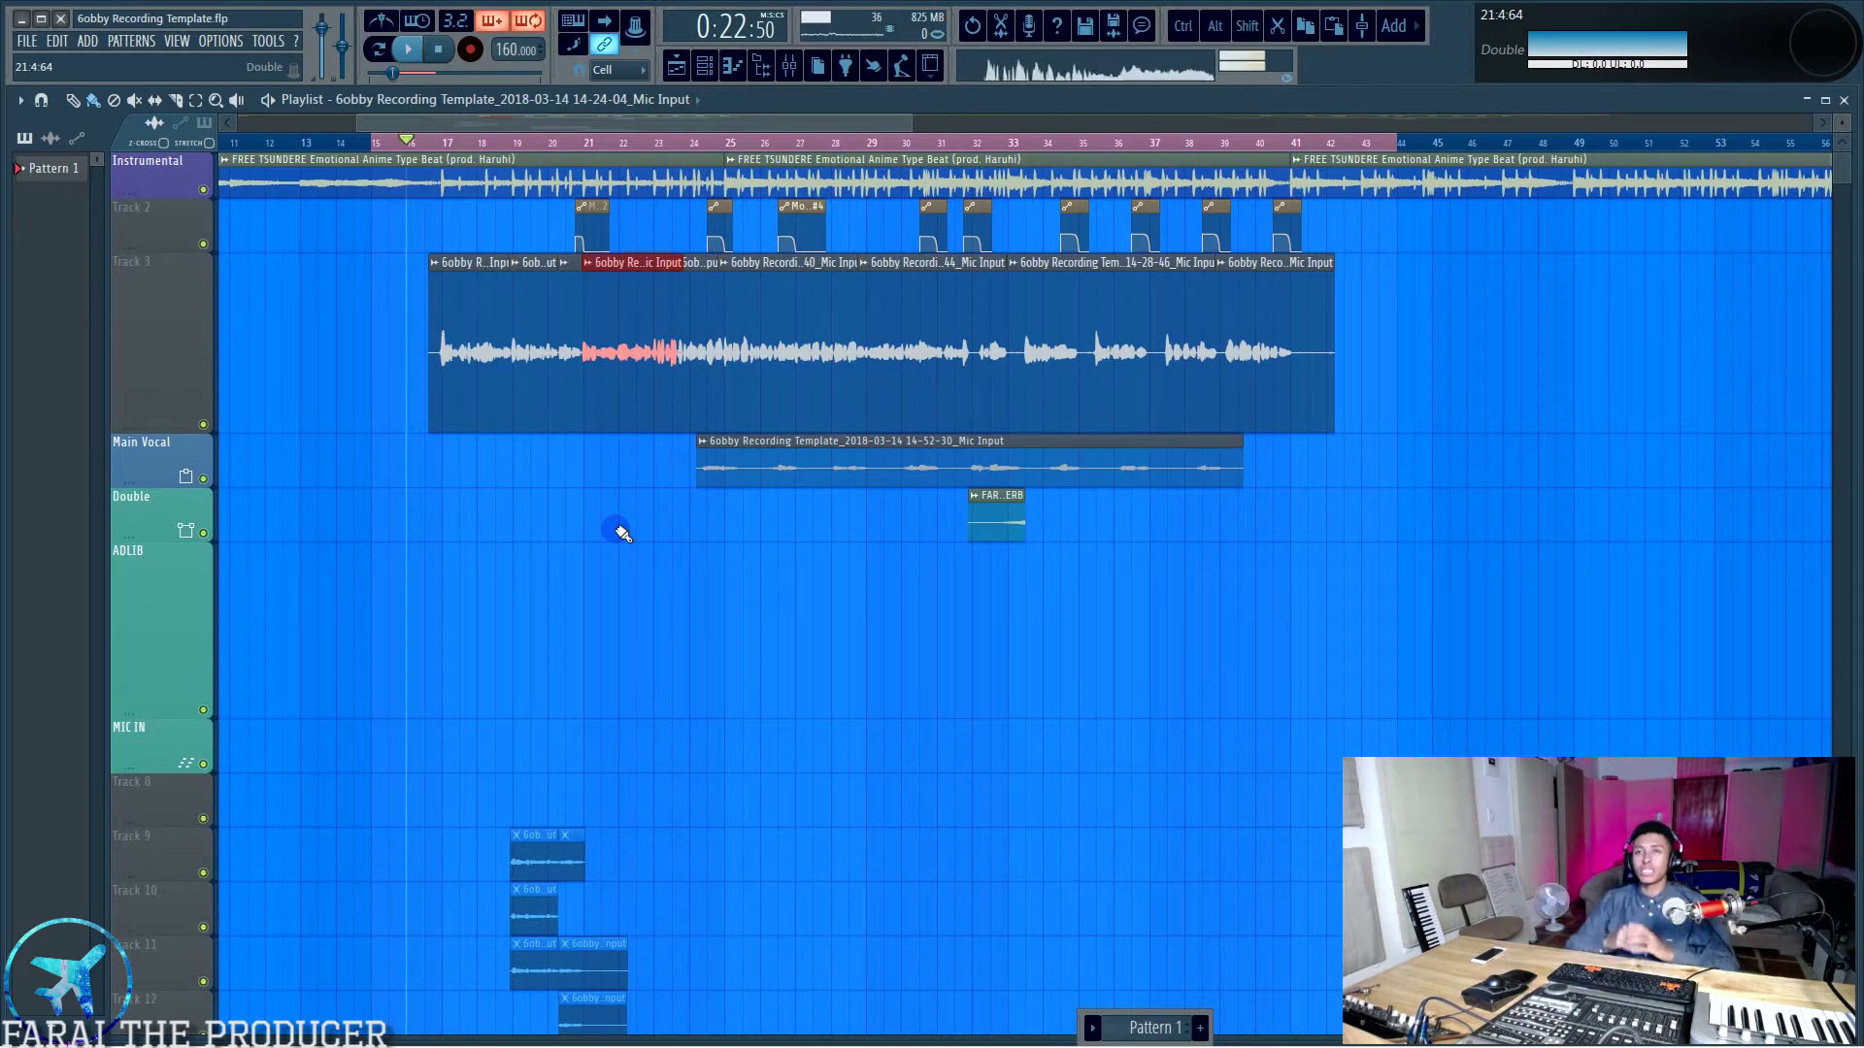
ctrl+click(609, 553)
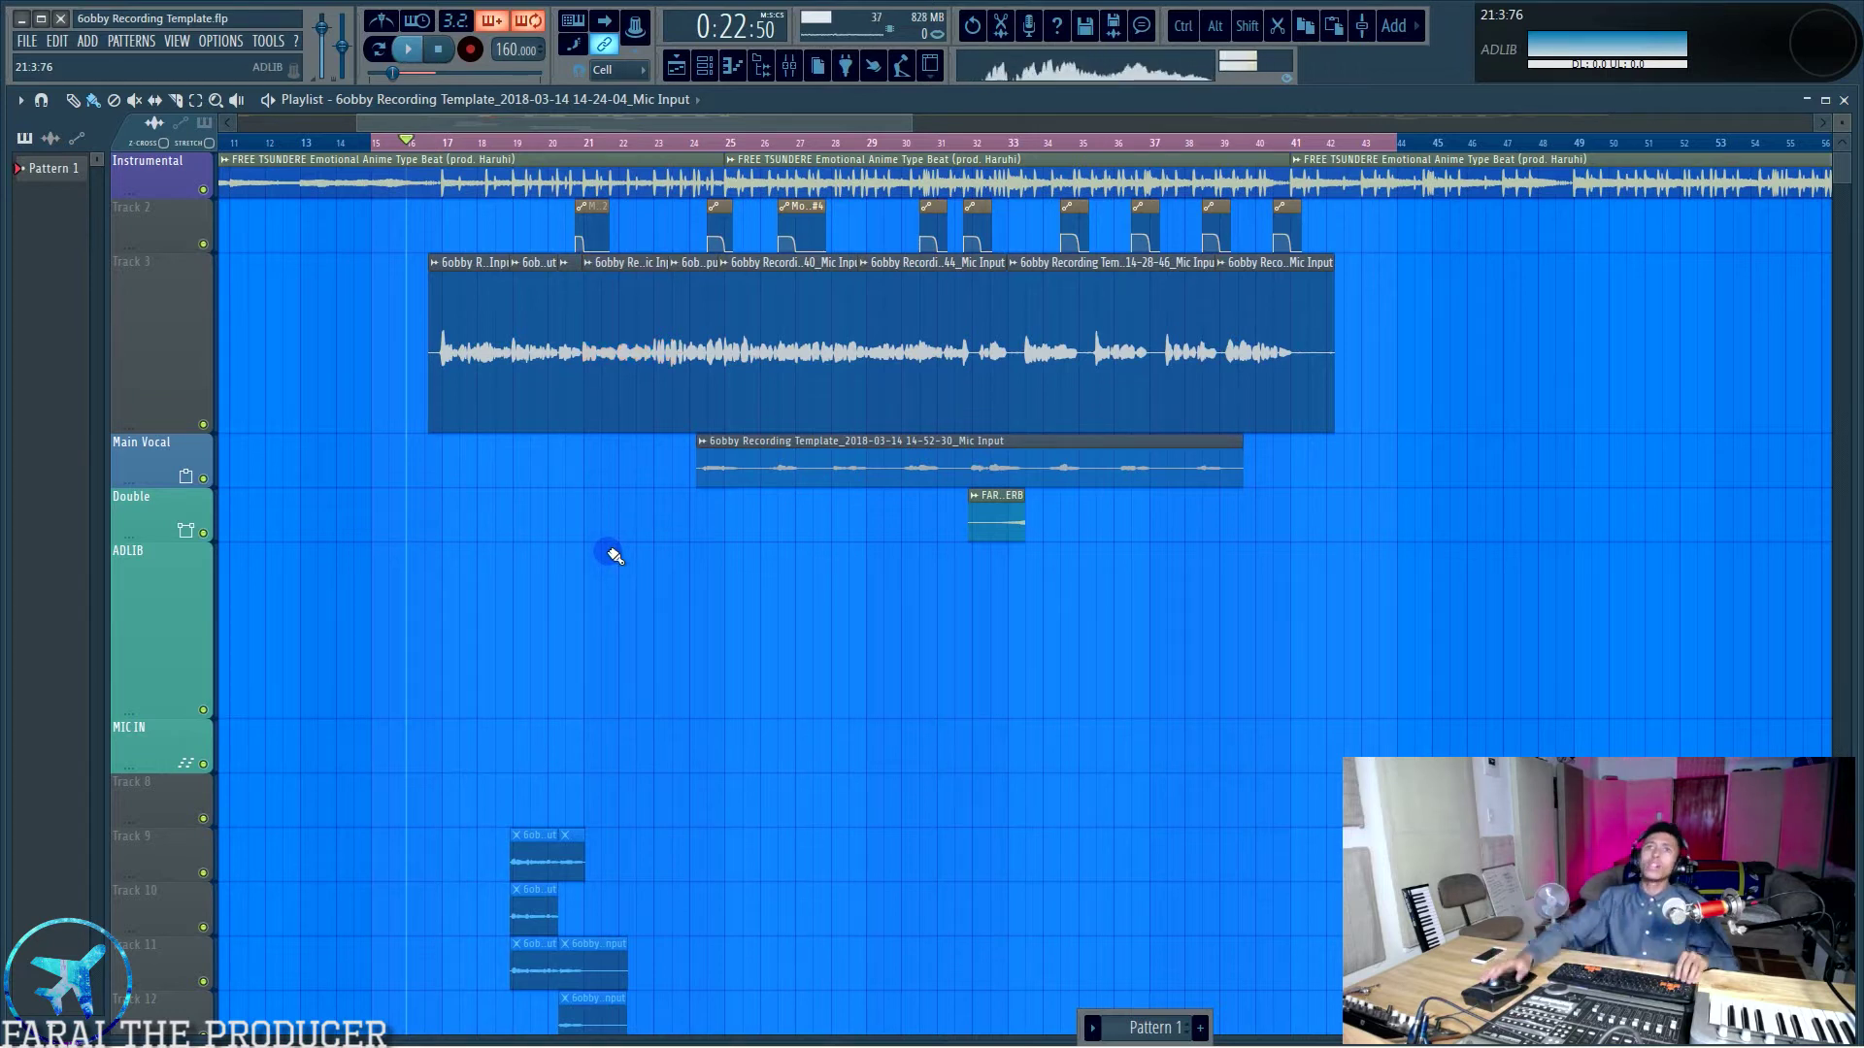
drag(393, 381, 1536, 353)
ctrl+click(1481, 405)
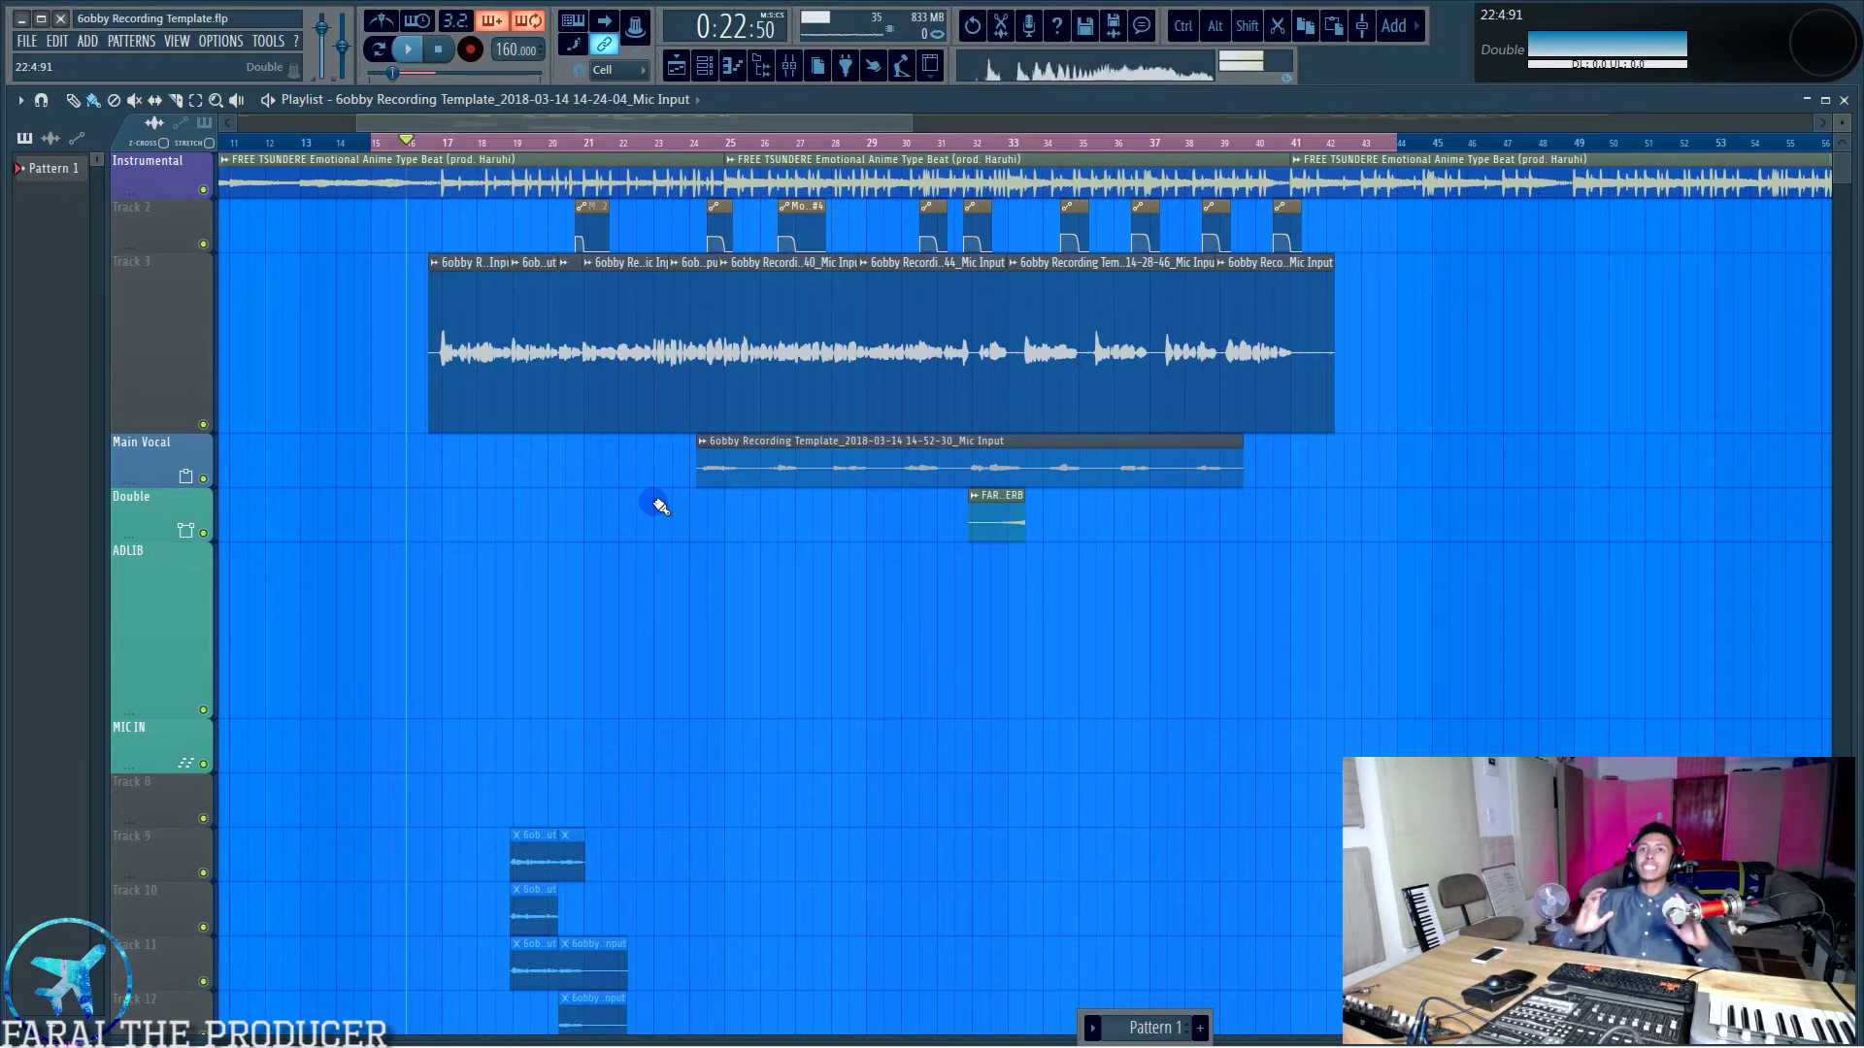
Examine the muted vocal takes on Tracks 9 to 18, toggling the mute of the Track 10 take on and off.
scroll(761, 583, down, 6)
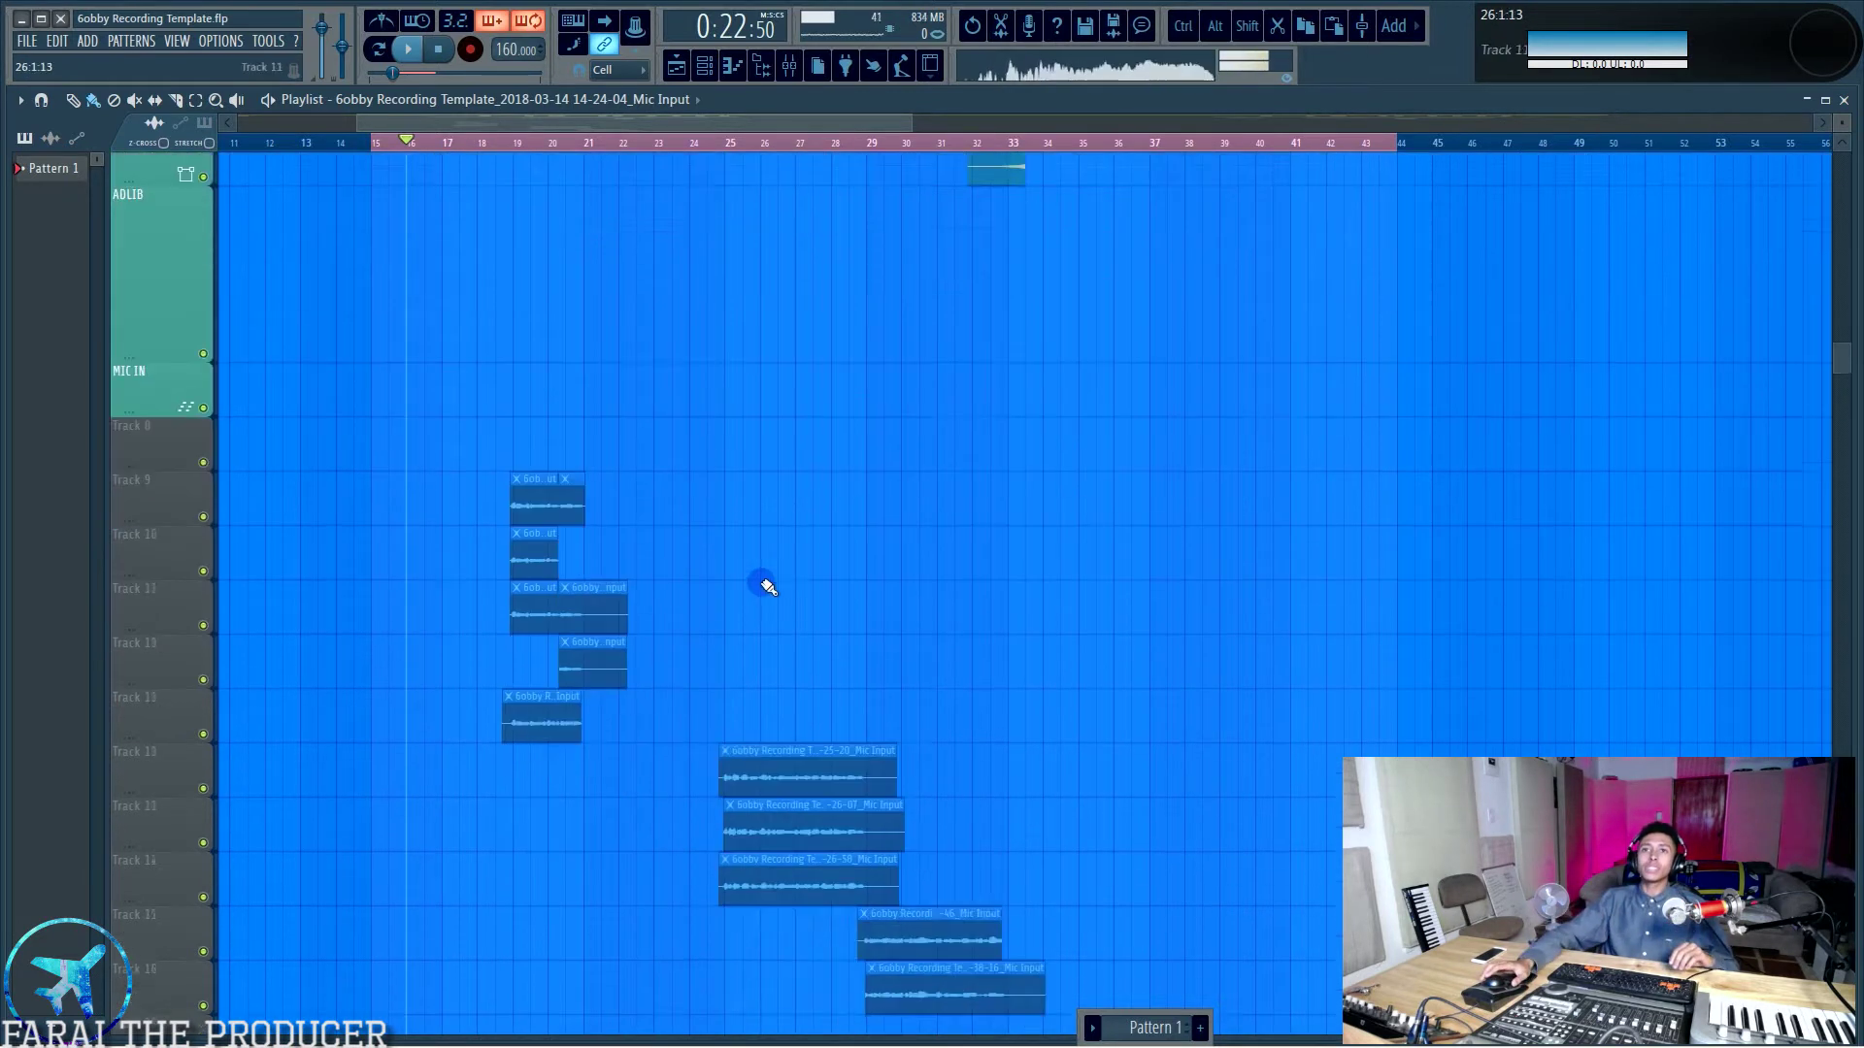
drag(760, 432, 773, 600)
drag(949, 584, 988, 730)
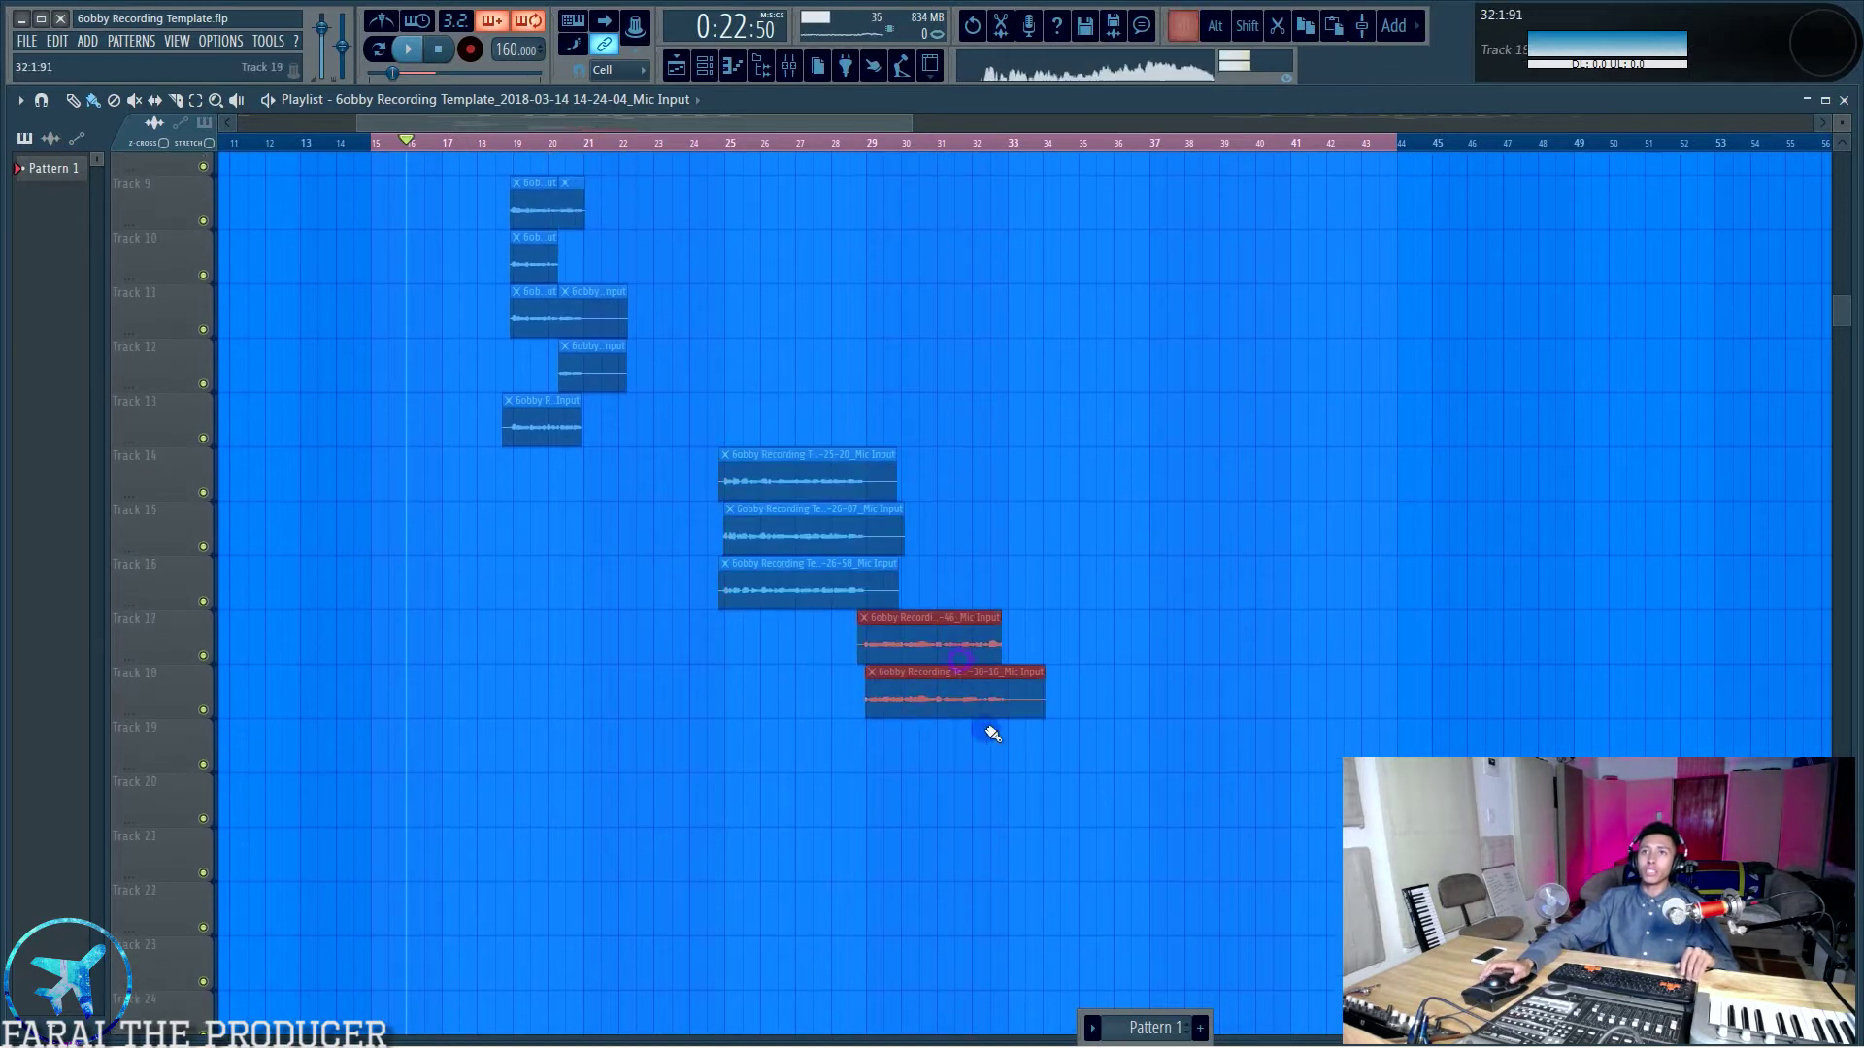
scroll(1113, 666, up, 4)
ctrl+click(1103, 653)
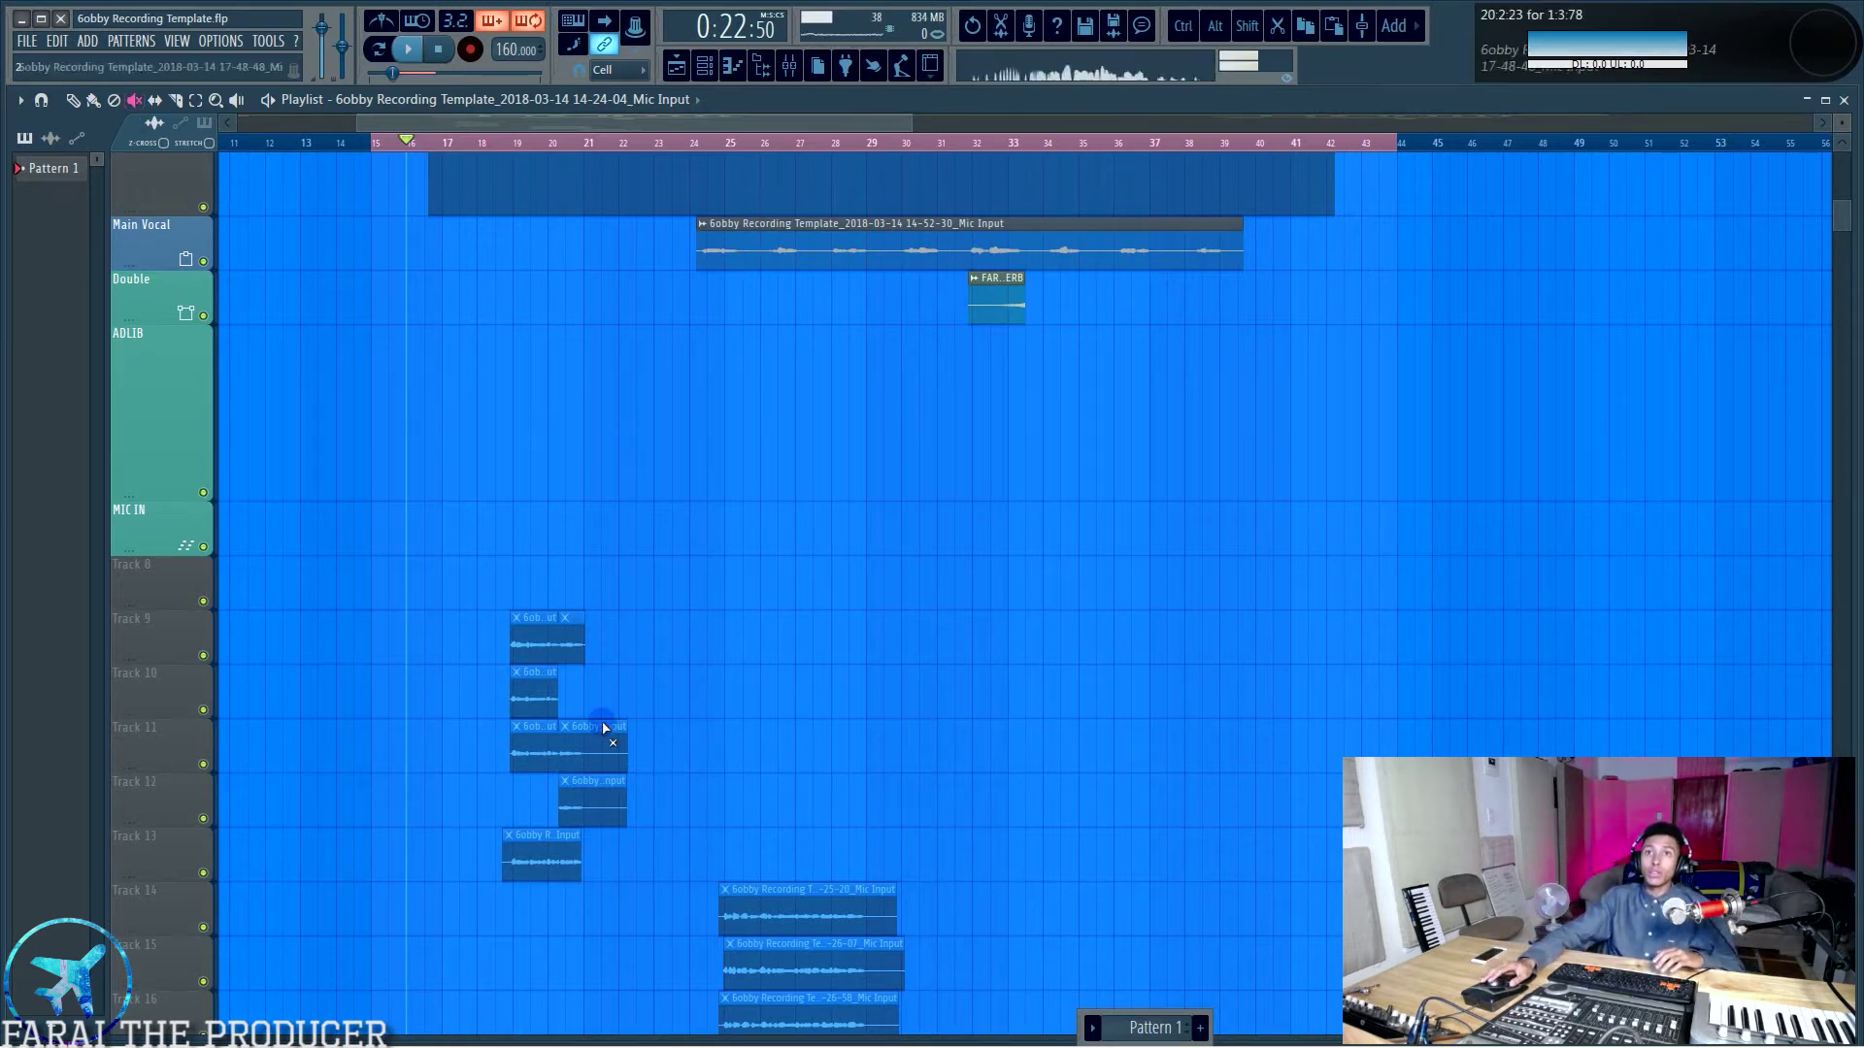
click(521, 706)
click(521, 706)
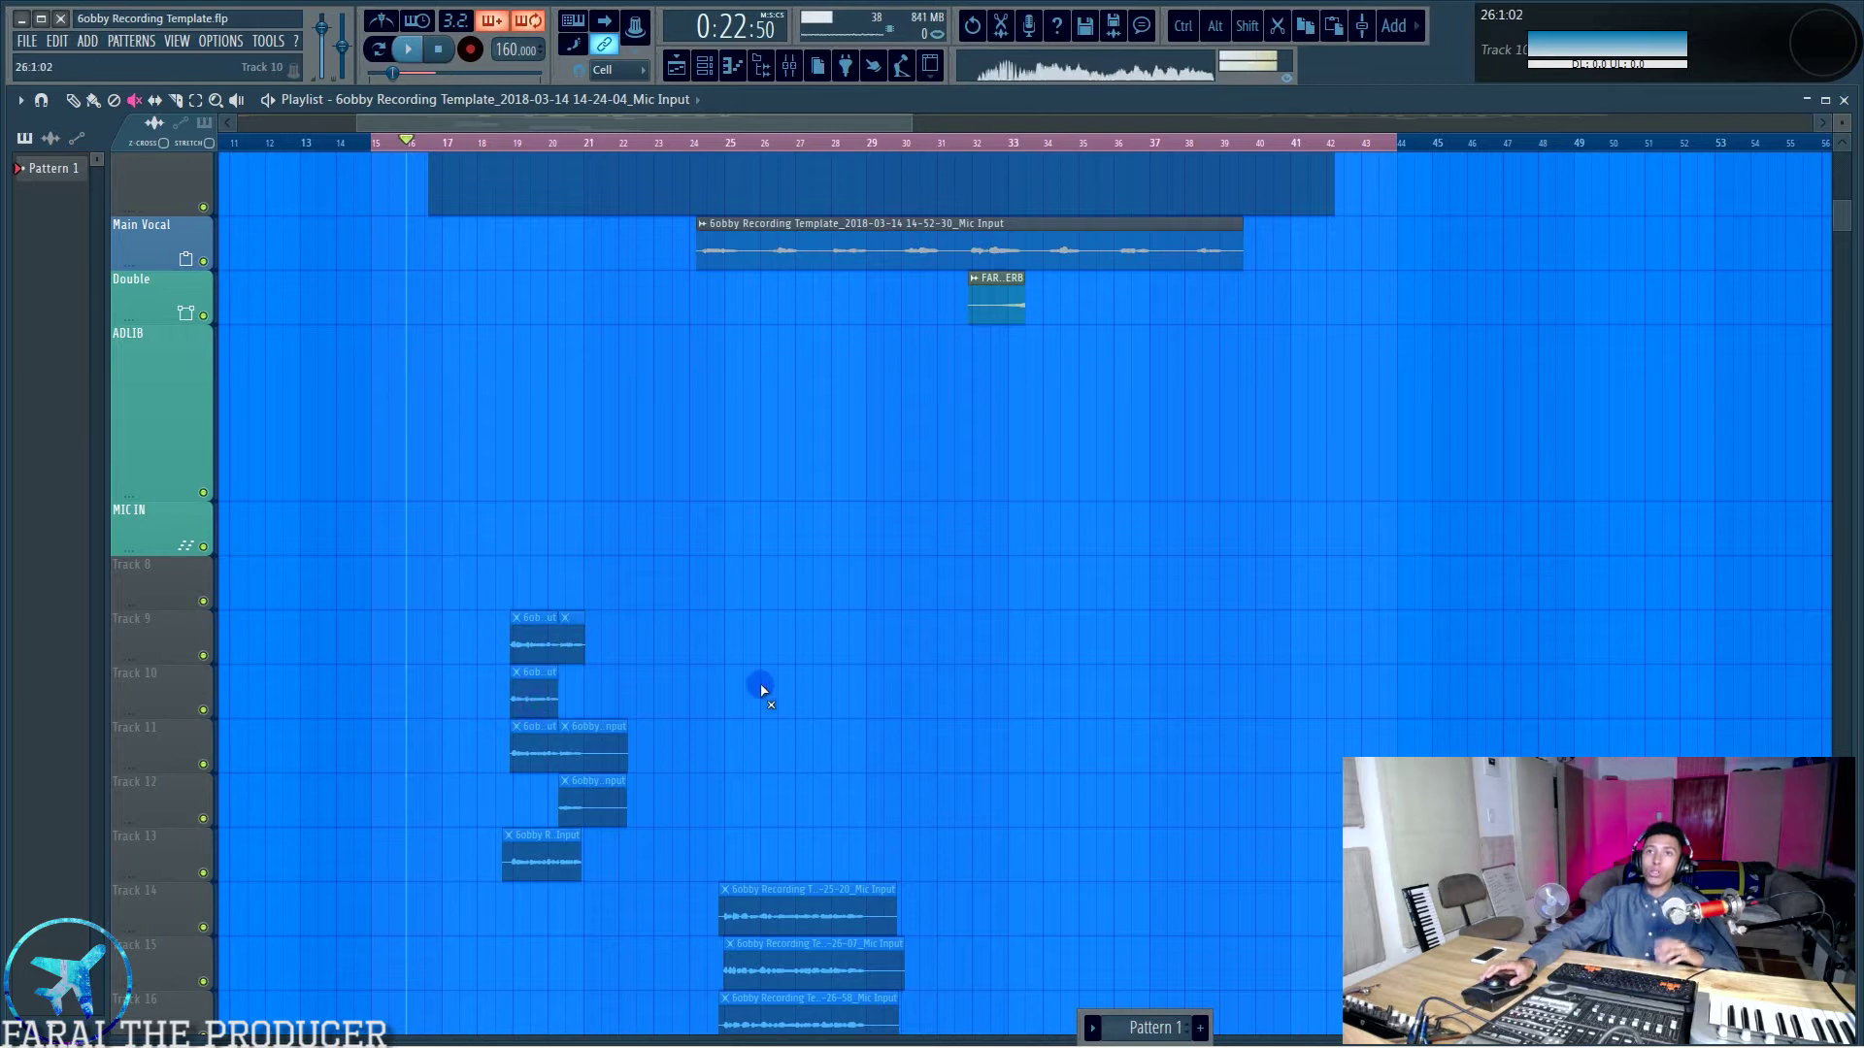
scroll(848, 698, up, 3)
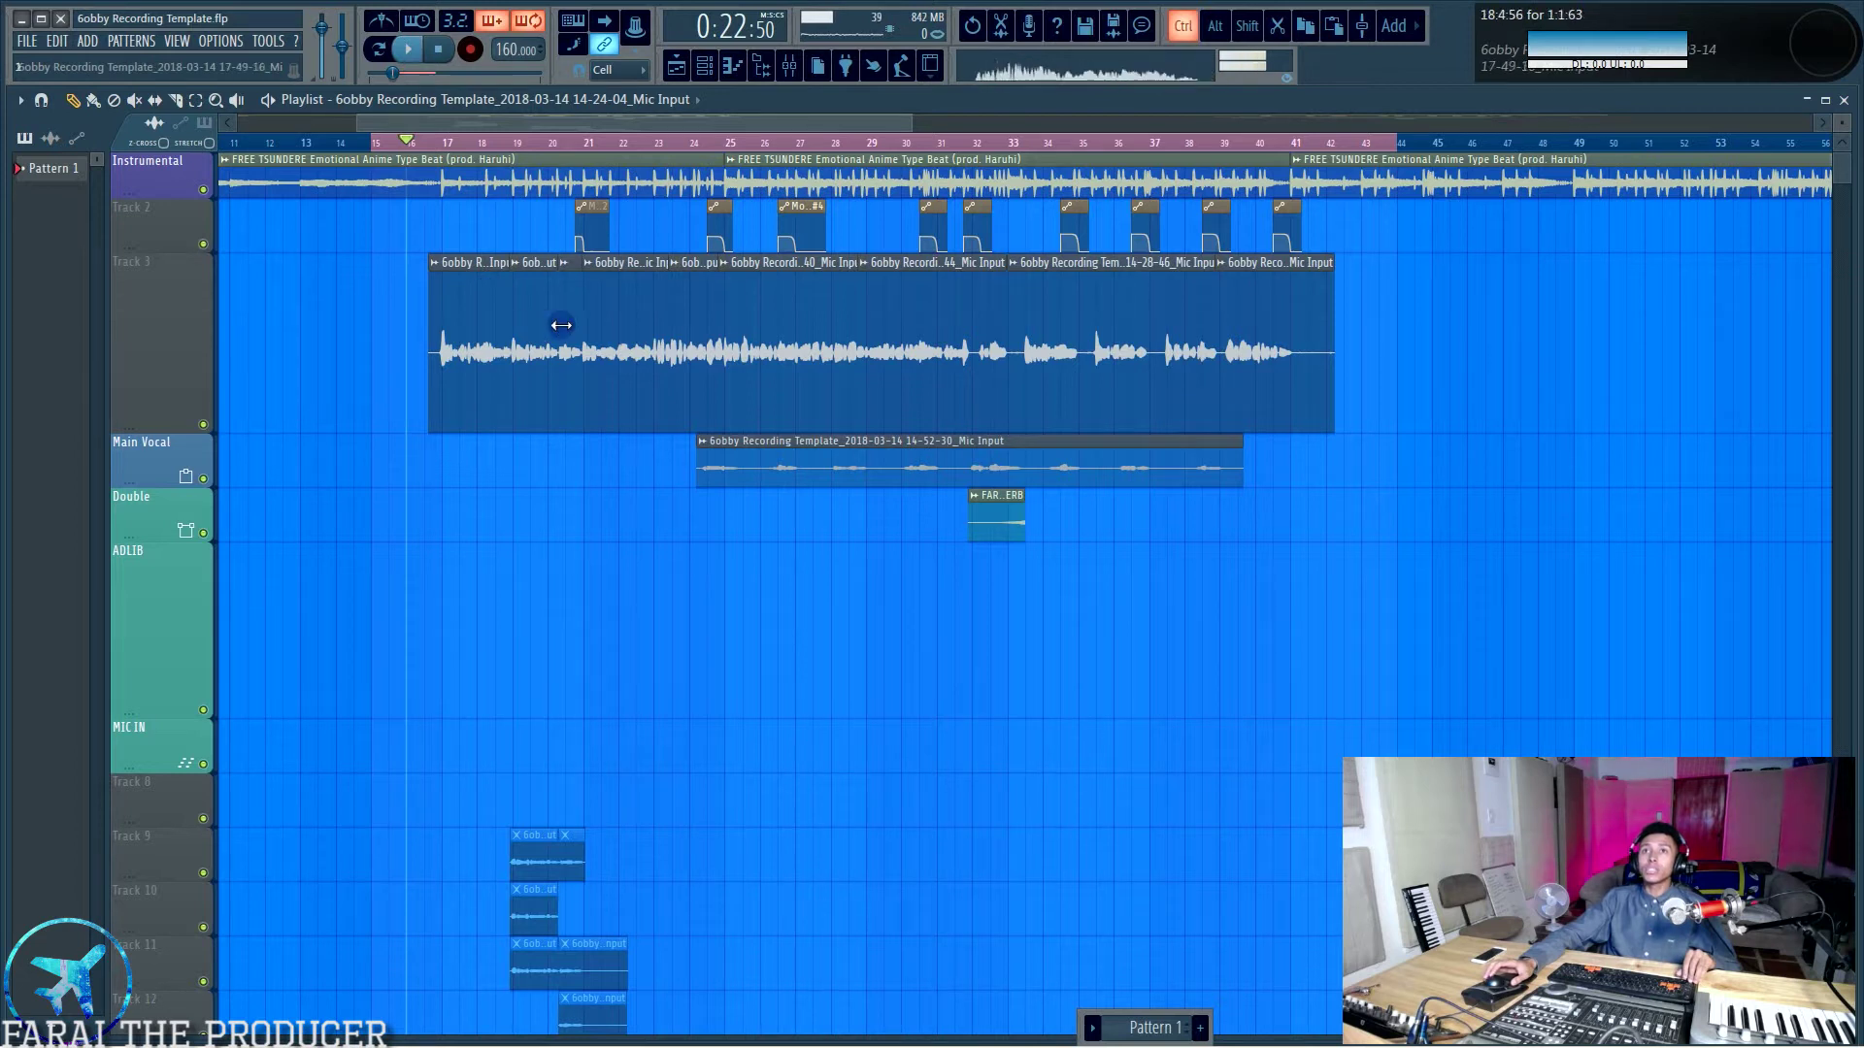
Move the 14-24-04 Mic Input clip from Track 3 down to the Double track.
ctrl+click(627, 326)
key(shift+Down)
key(shift+Down)
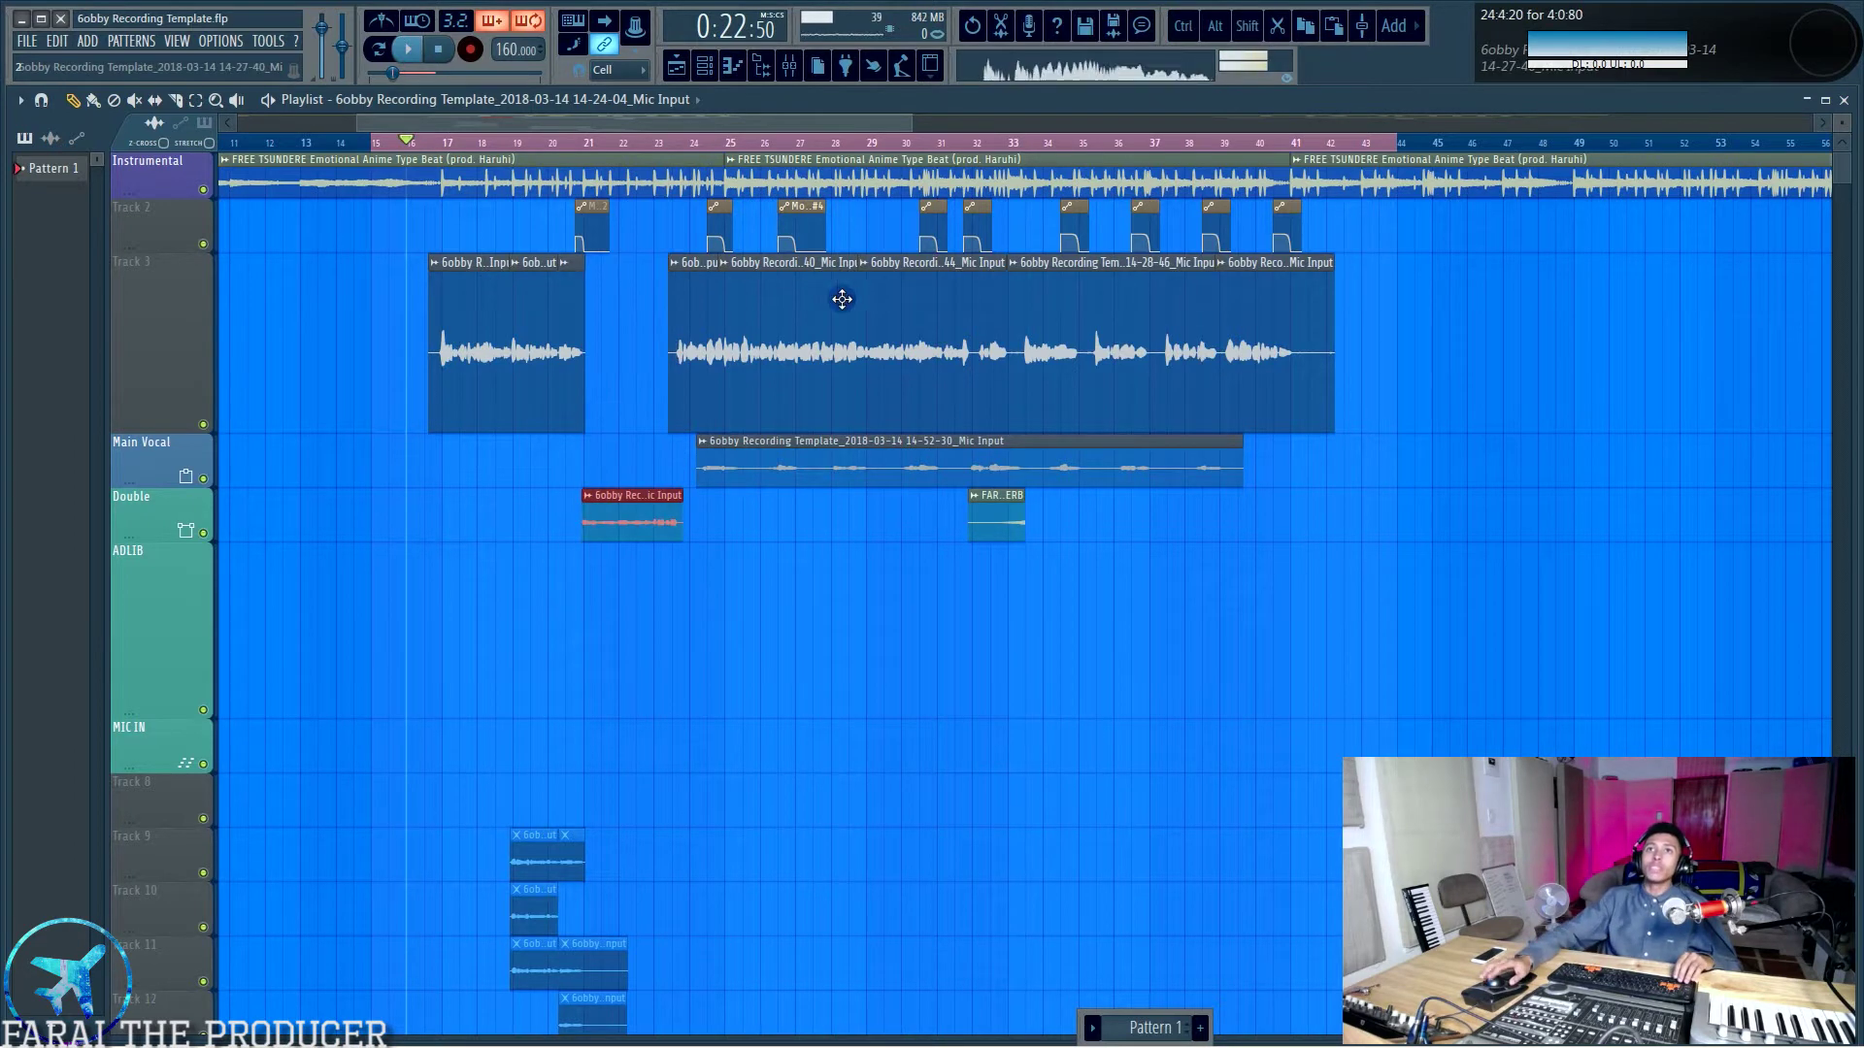
Enlarge the Double track and move it up above the Main Vocal track, directly below Track 3.
scroll(602, 144, up, 5)
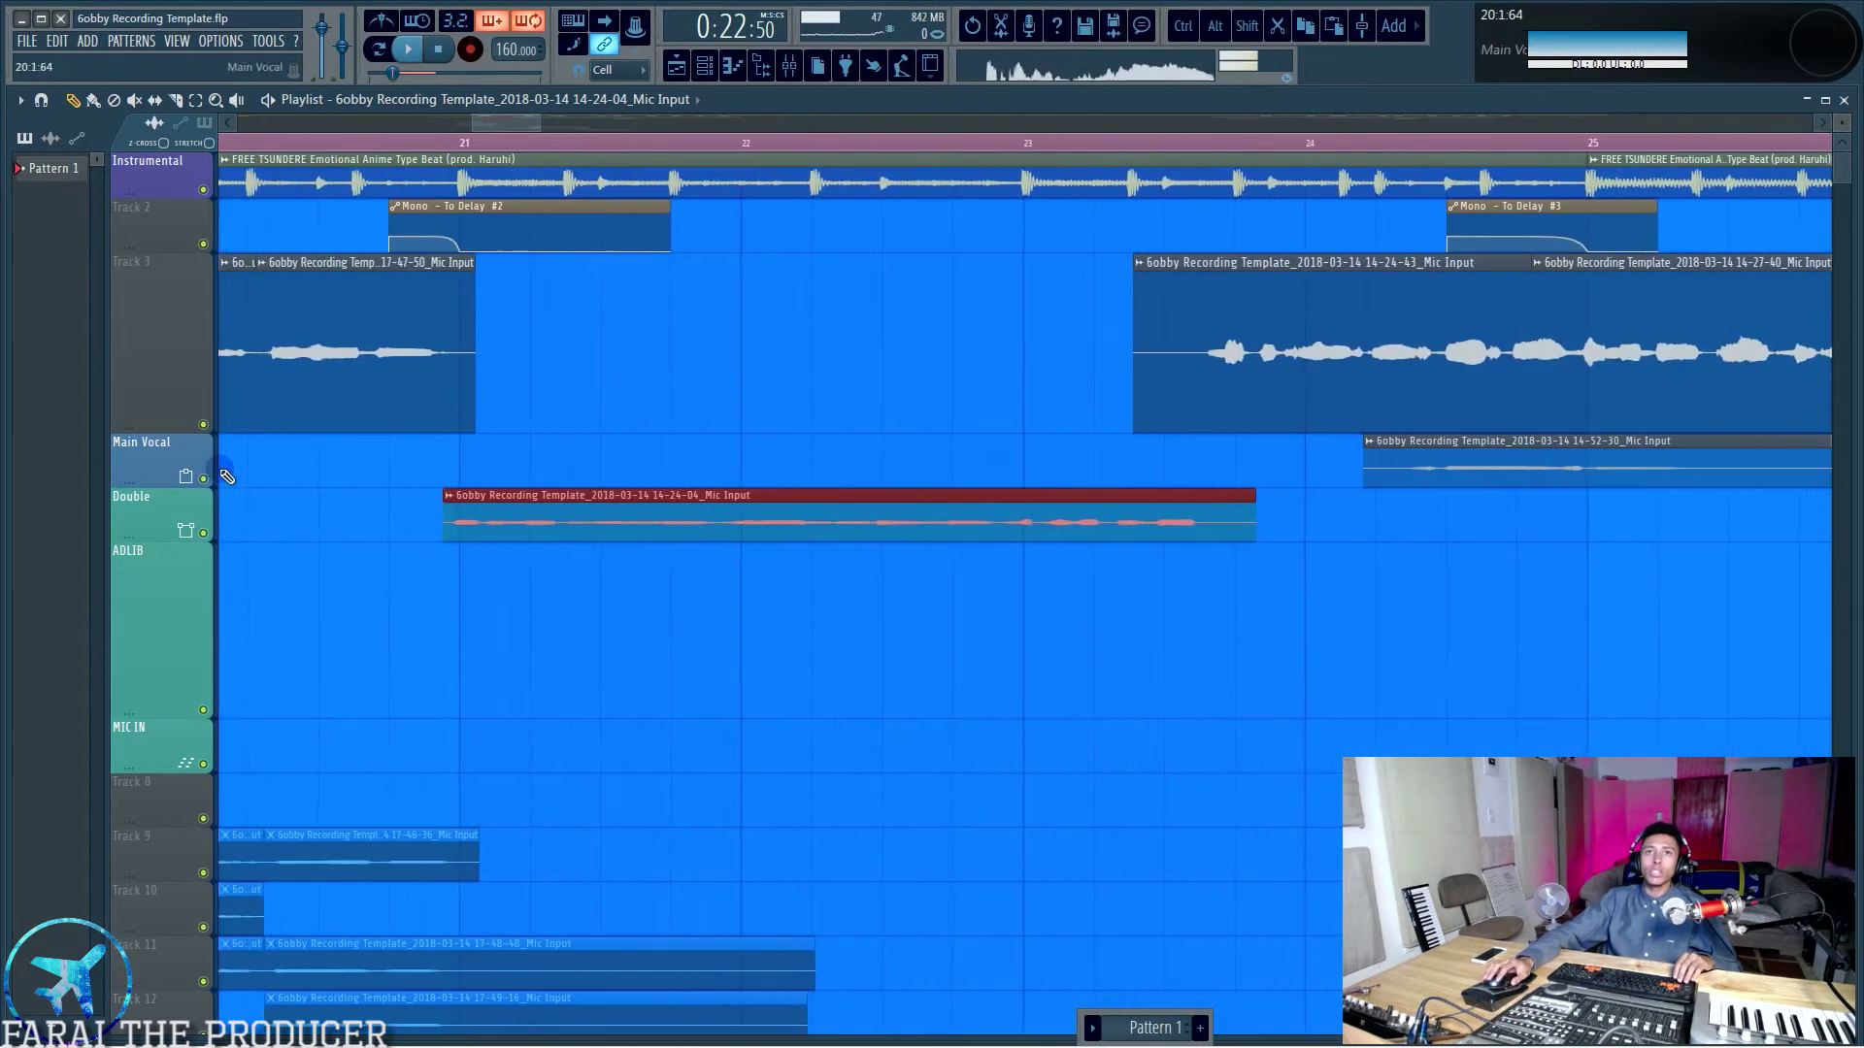
drag(139, 530, 133, 632)
right_click(133, 632)
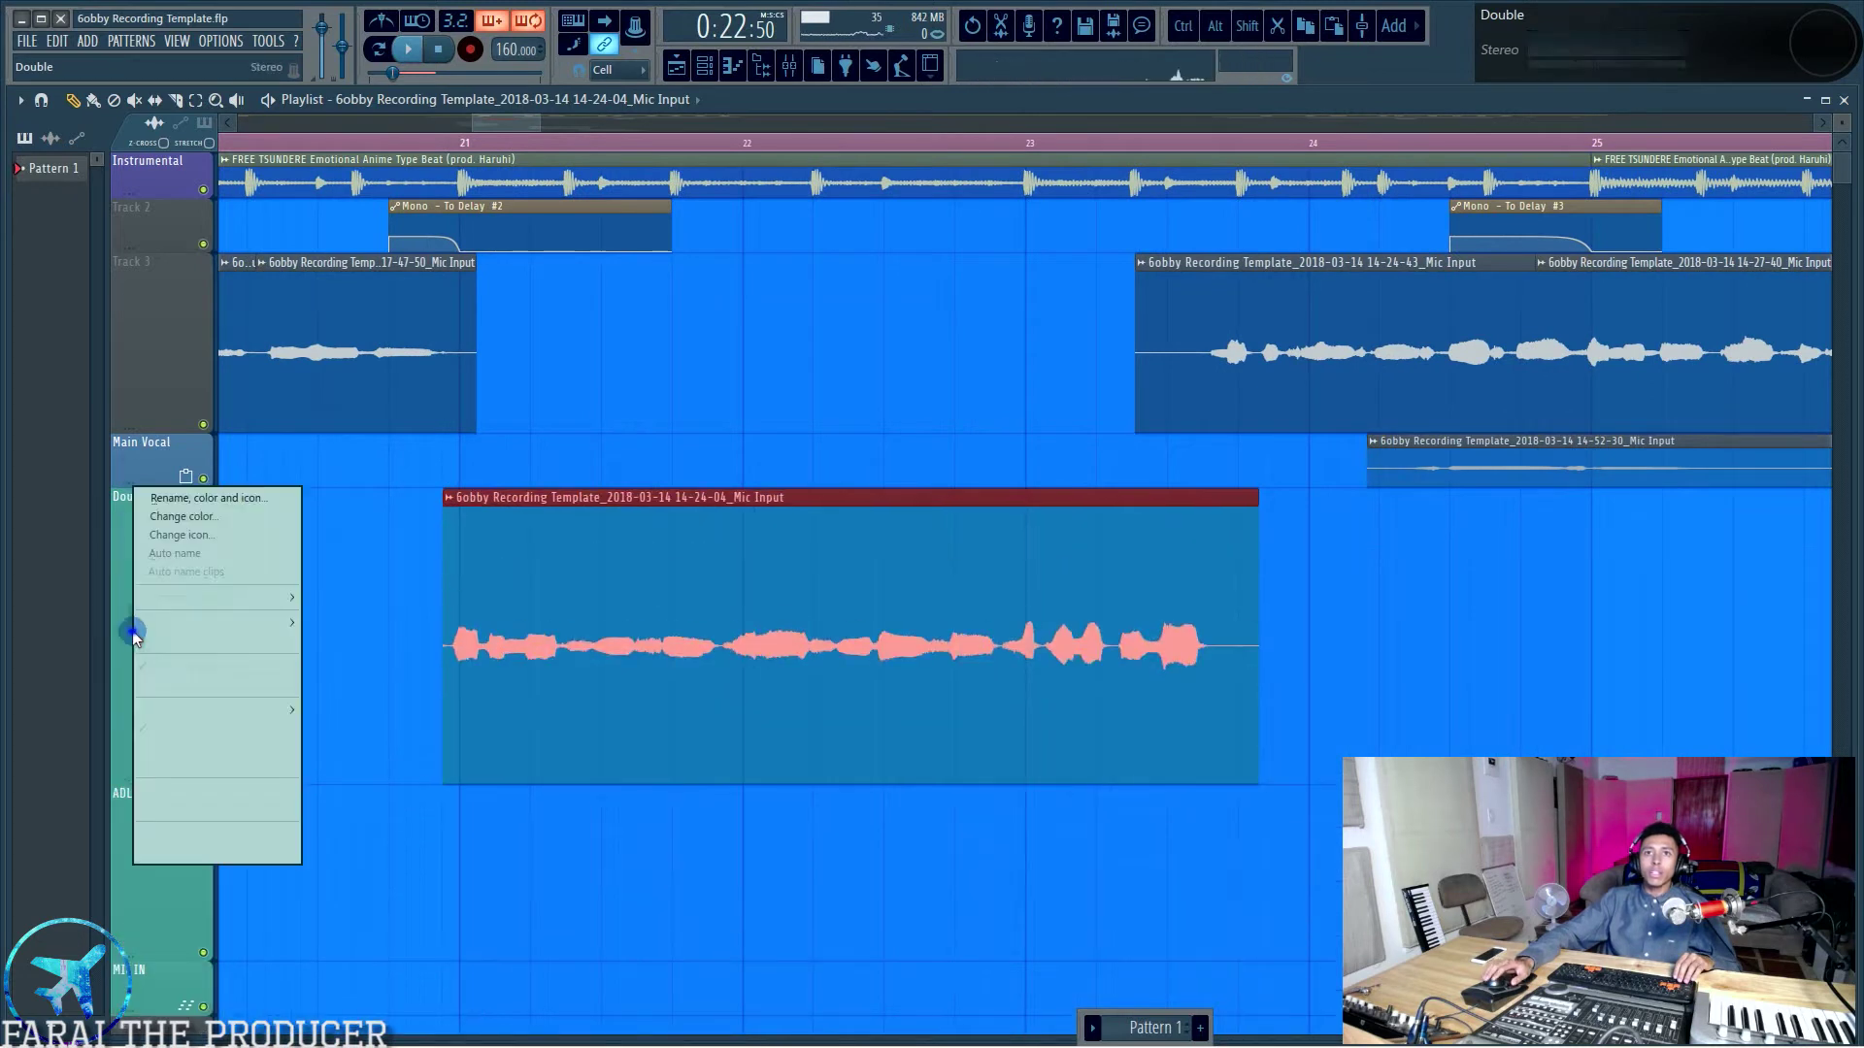
click(206, 832)
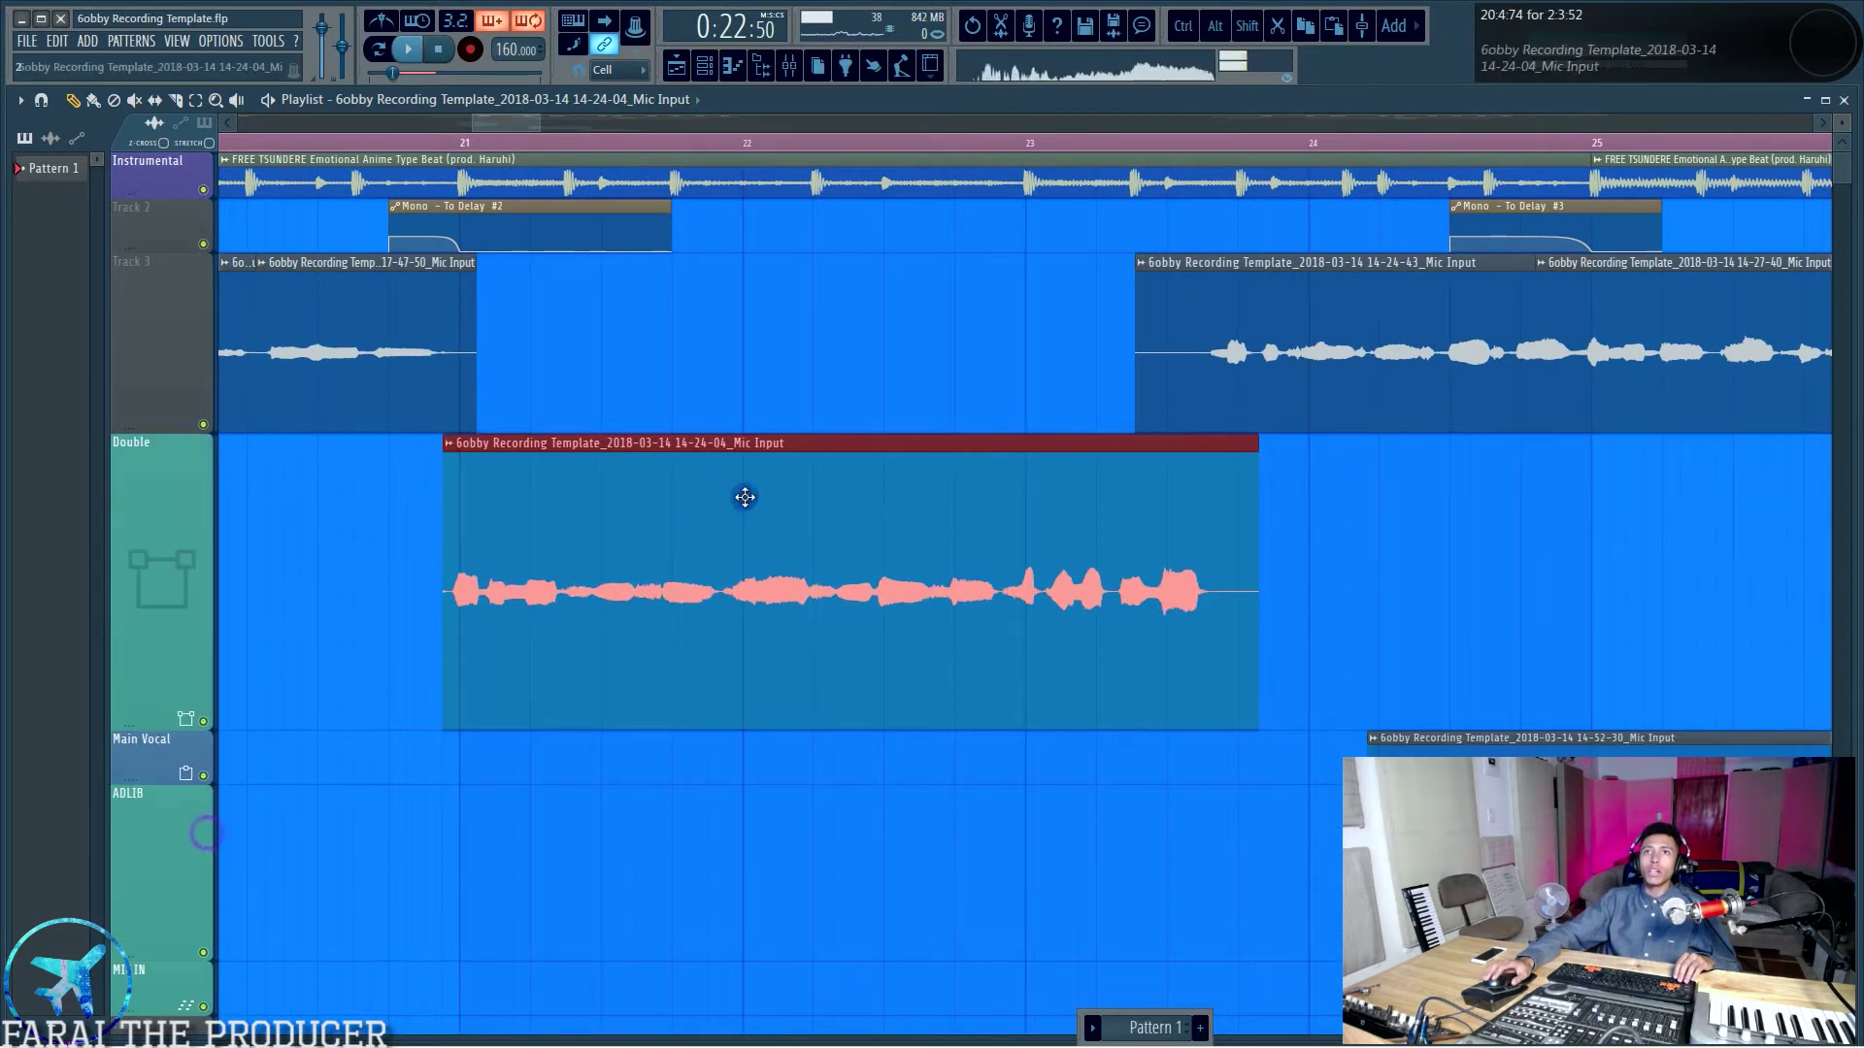
Extend the start of the 14-24-04 clip on the Double track back to 20:4:35, overlapping the preceding clip.
scroll(424, 144, up, 2)
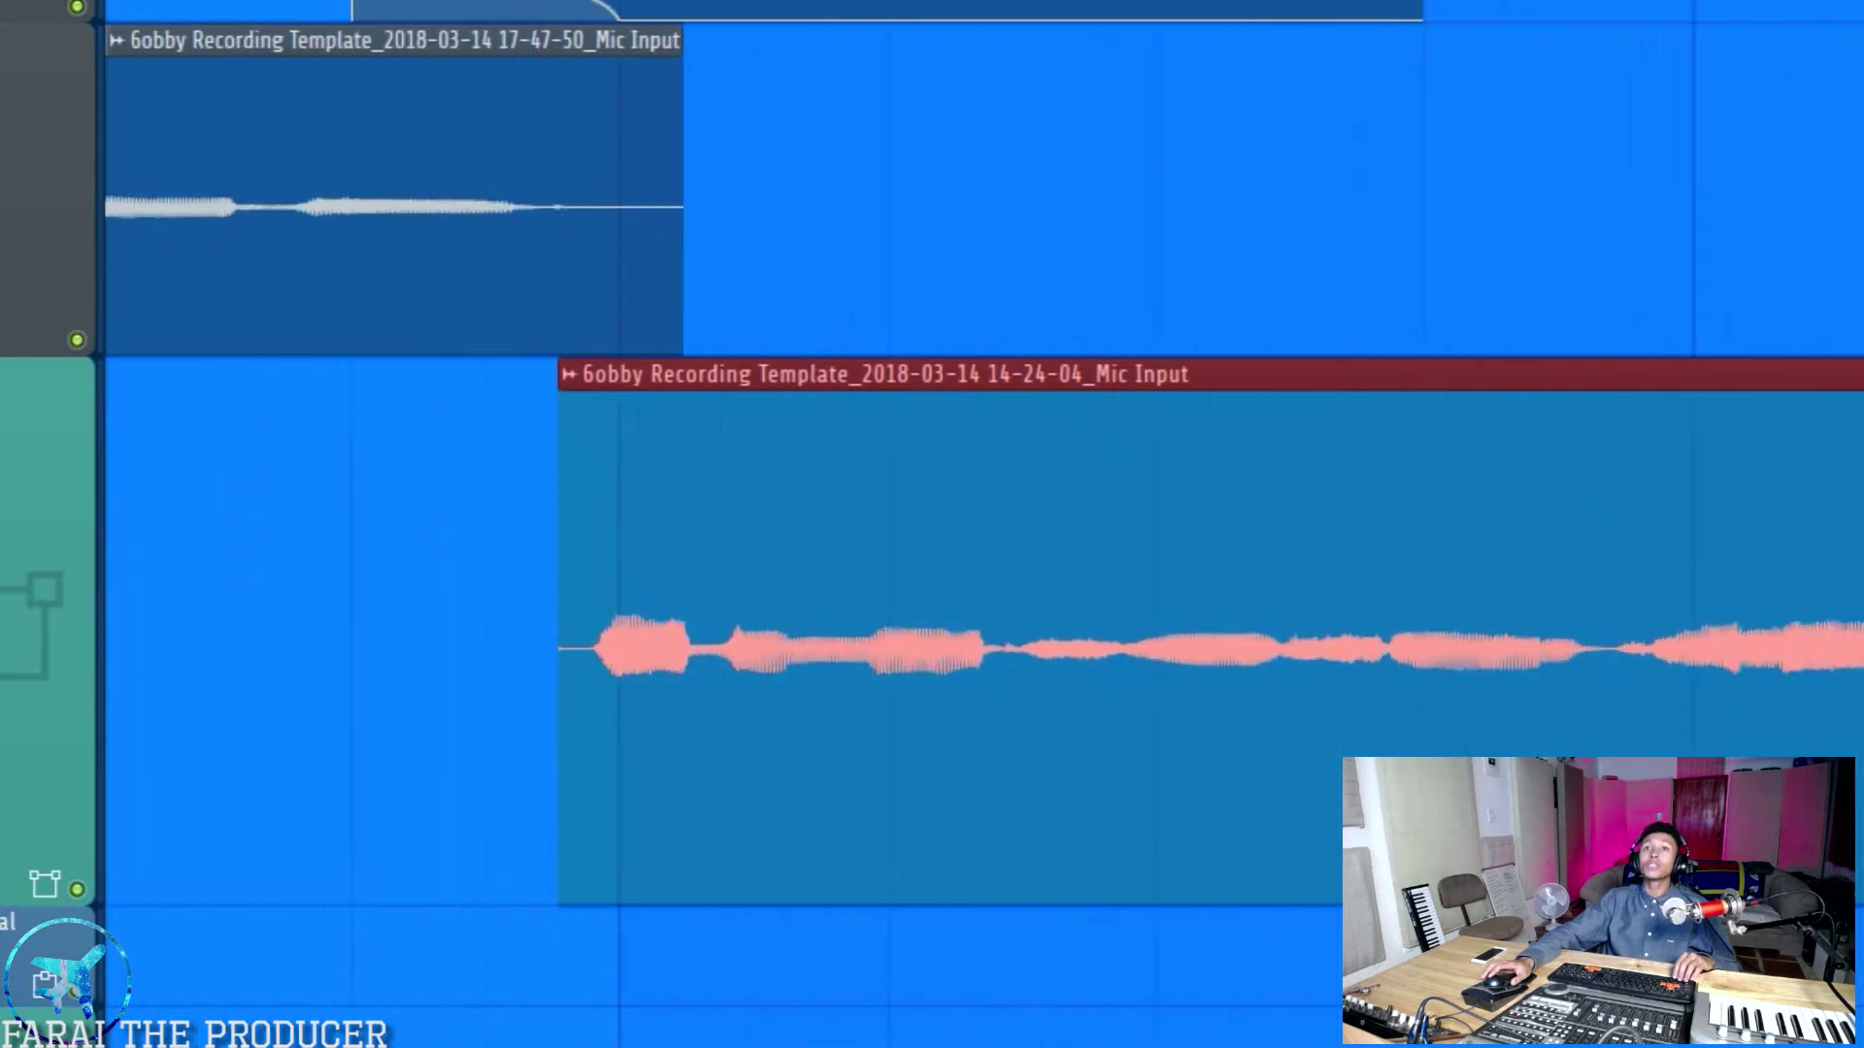
scroll(495, 301, up, 2)
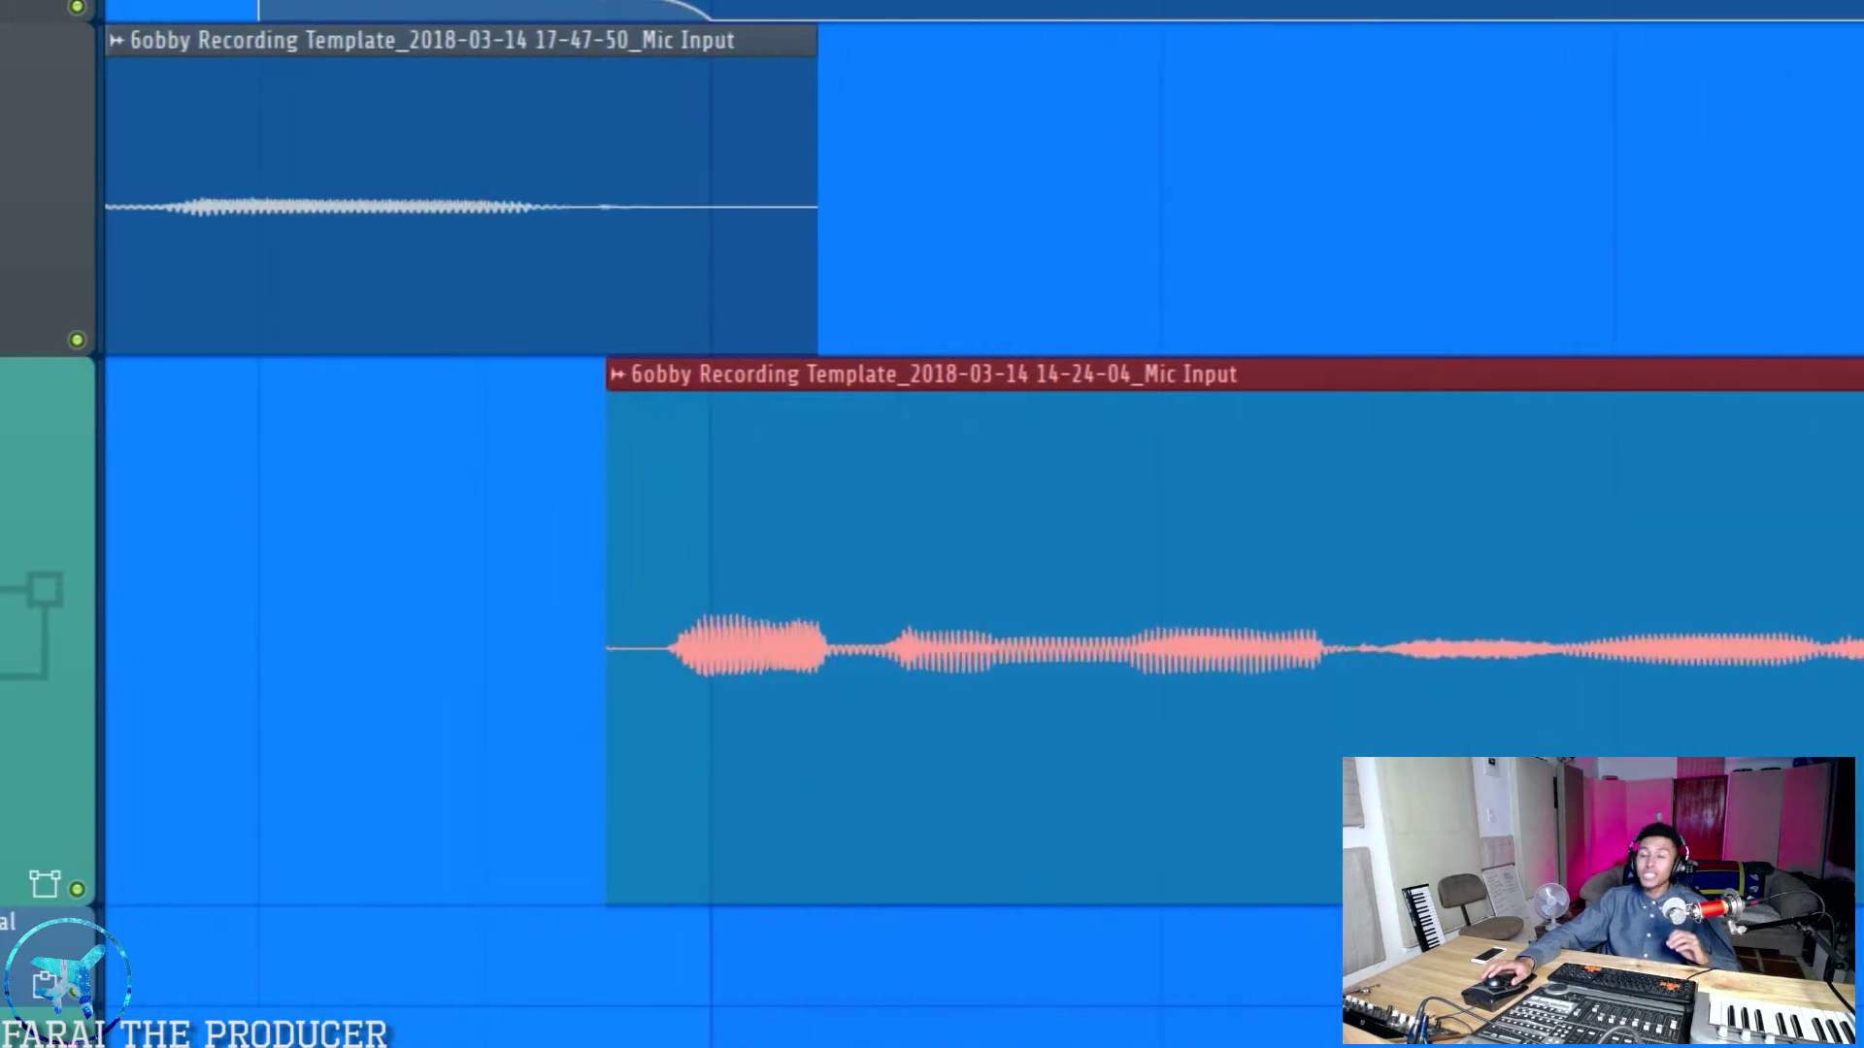
click(1032, 178)
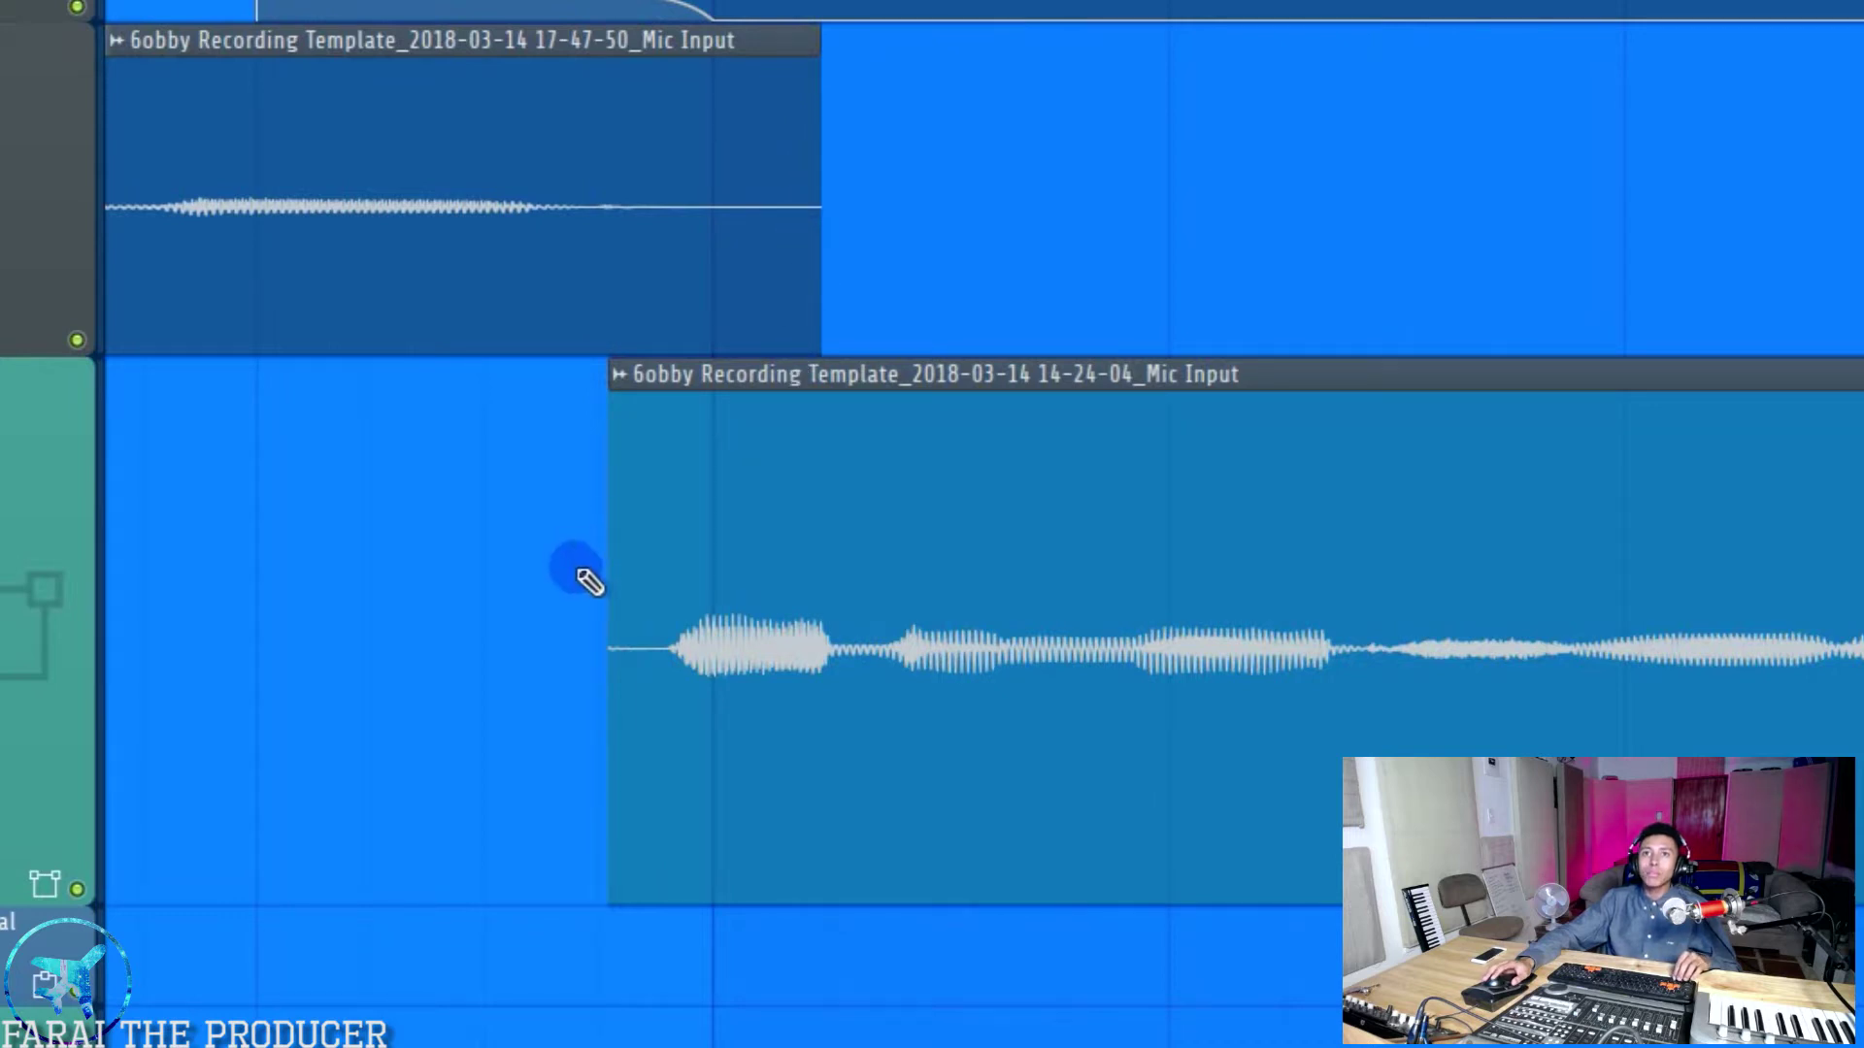
drag(612, 596, 431, 758)
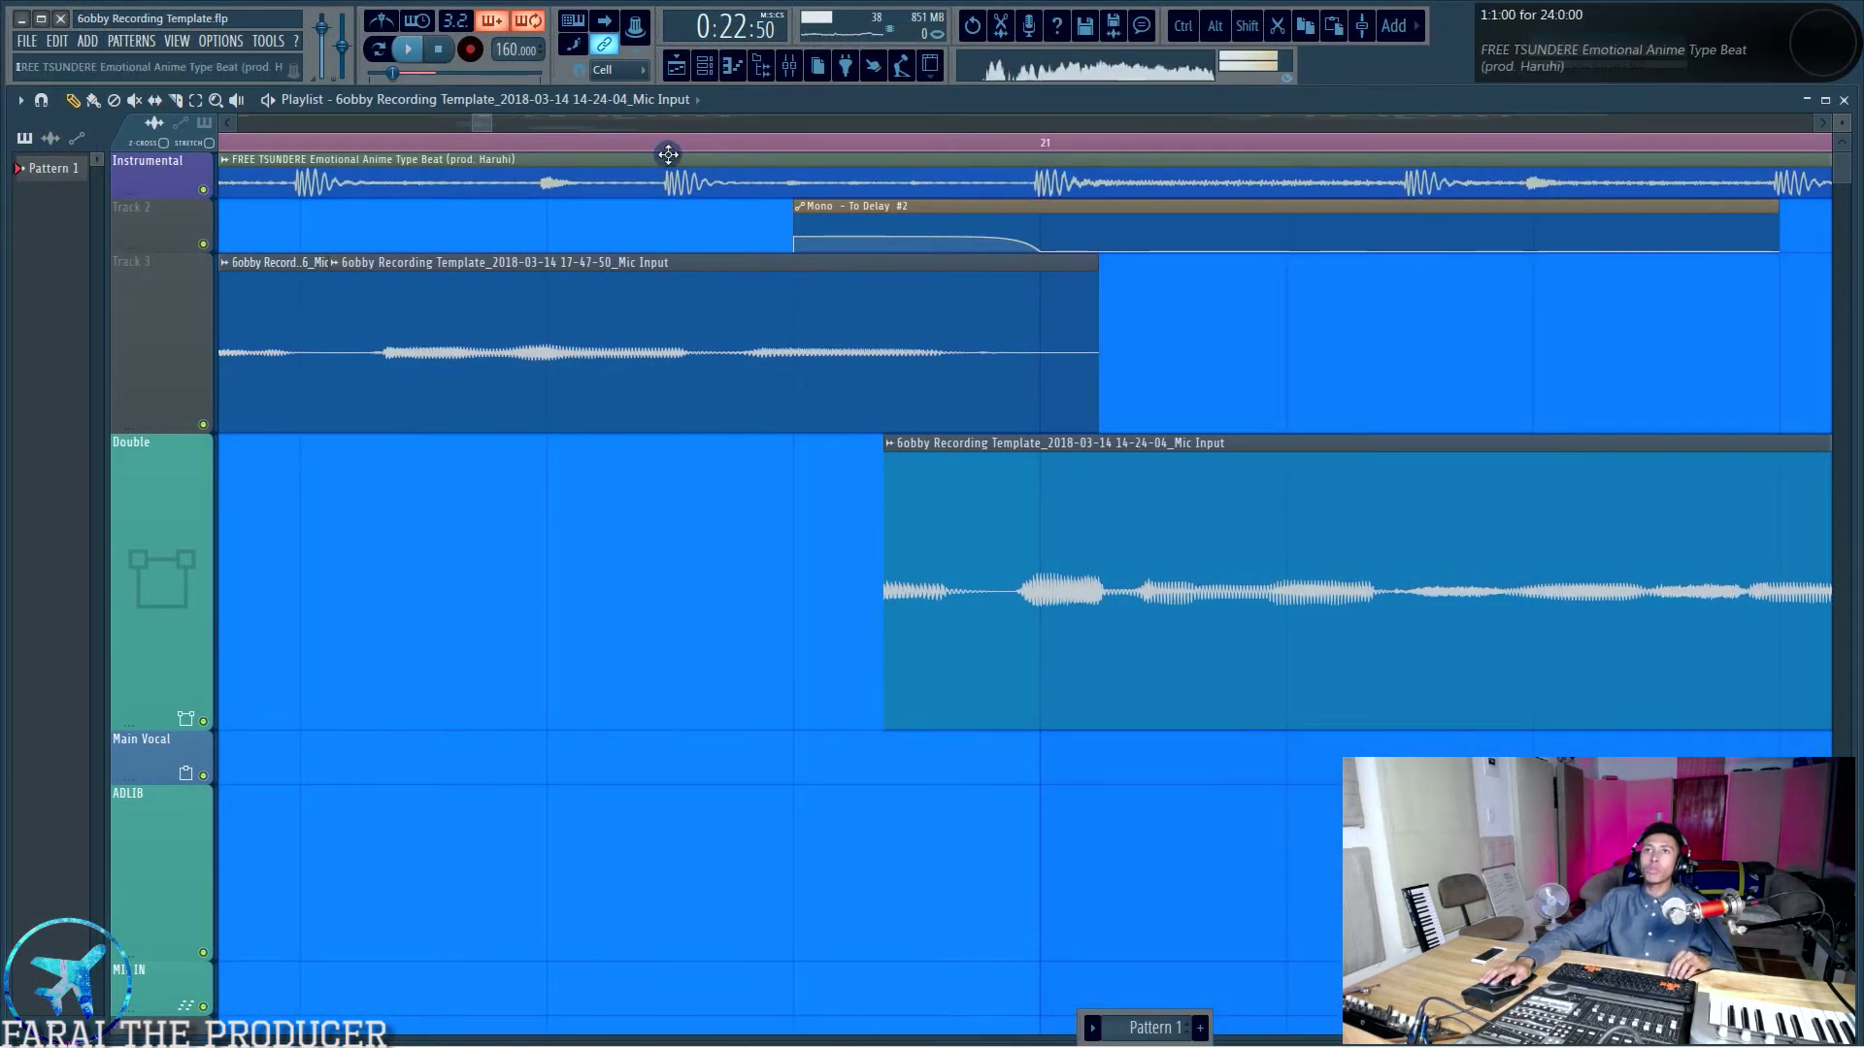
Set the declicking mode of the 14-24-04 clip to Generic (bleeding).
double_click(940, 515)
drag(1235, 599, 1090, 301)
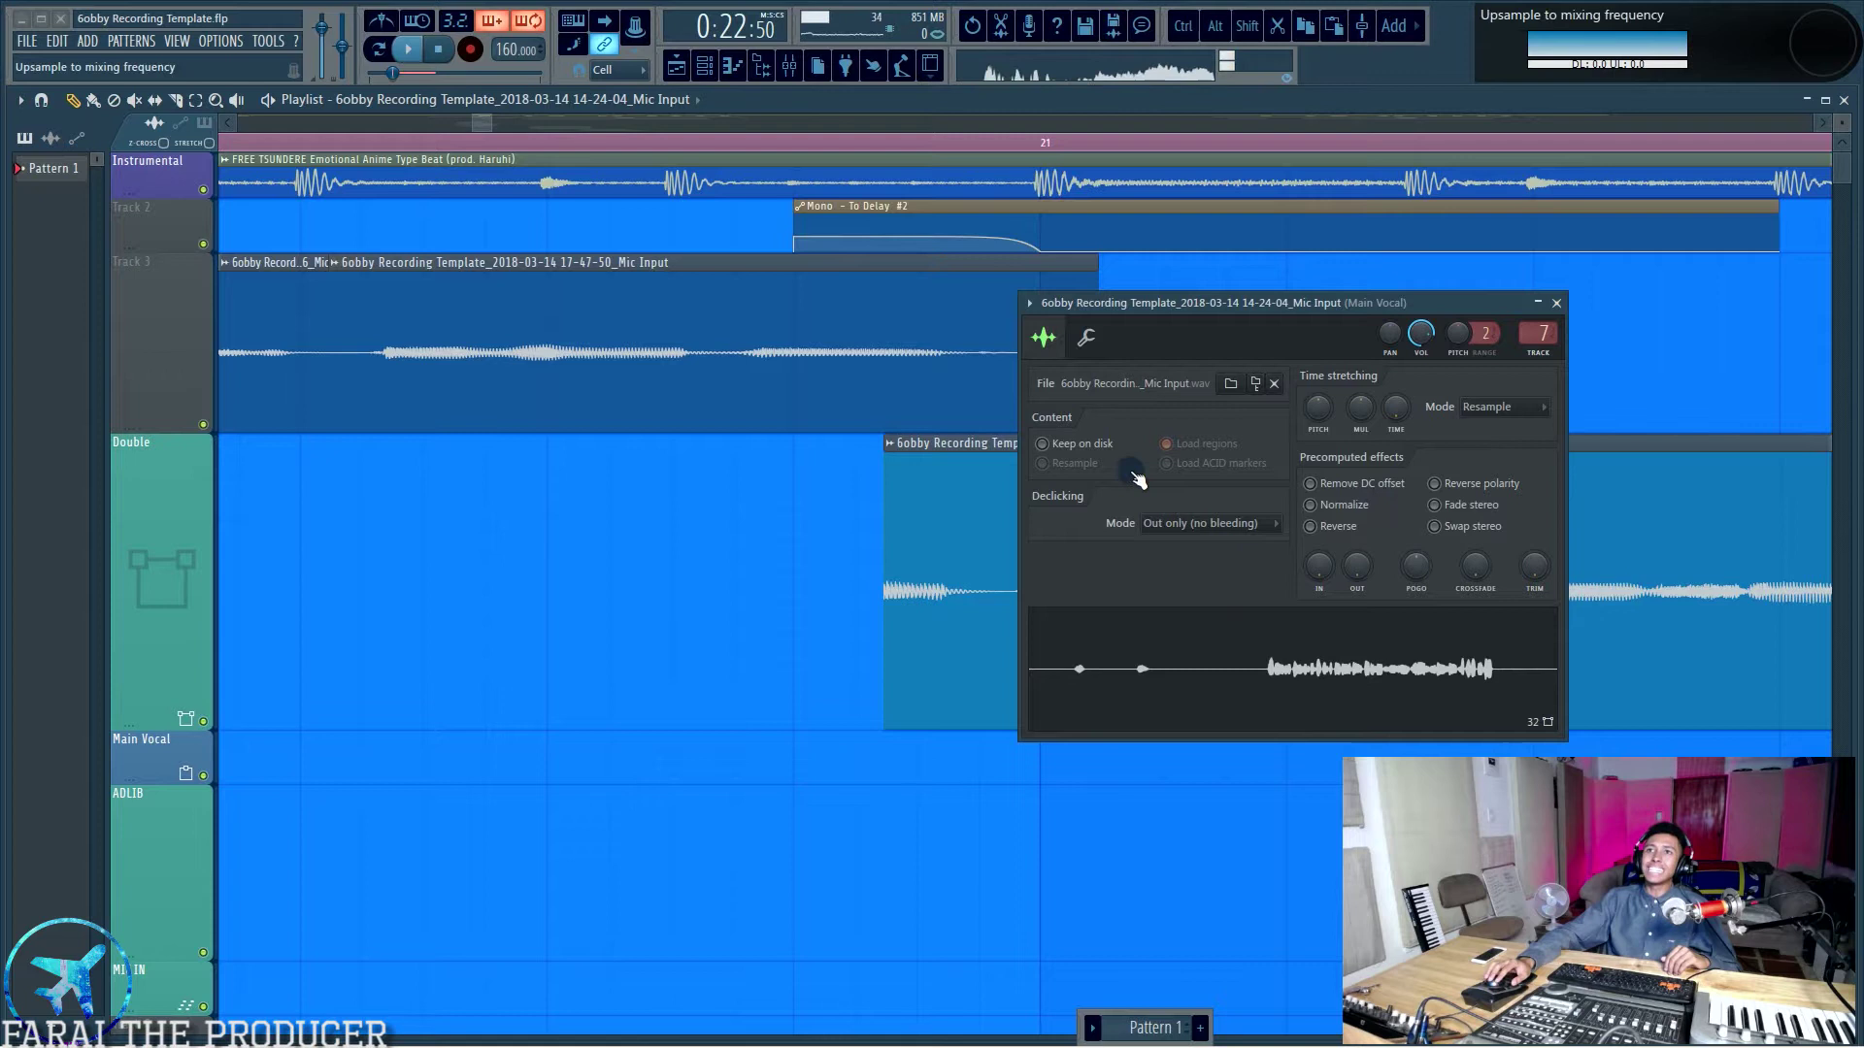
click(1208, 529)
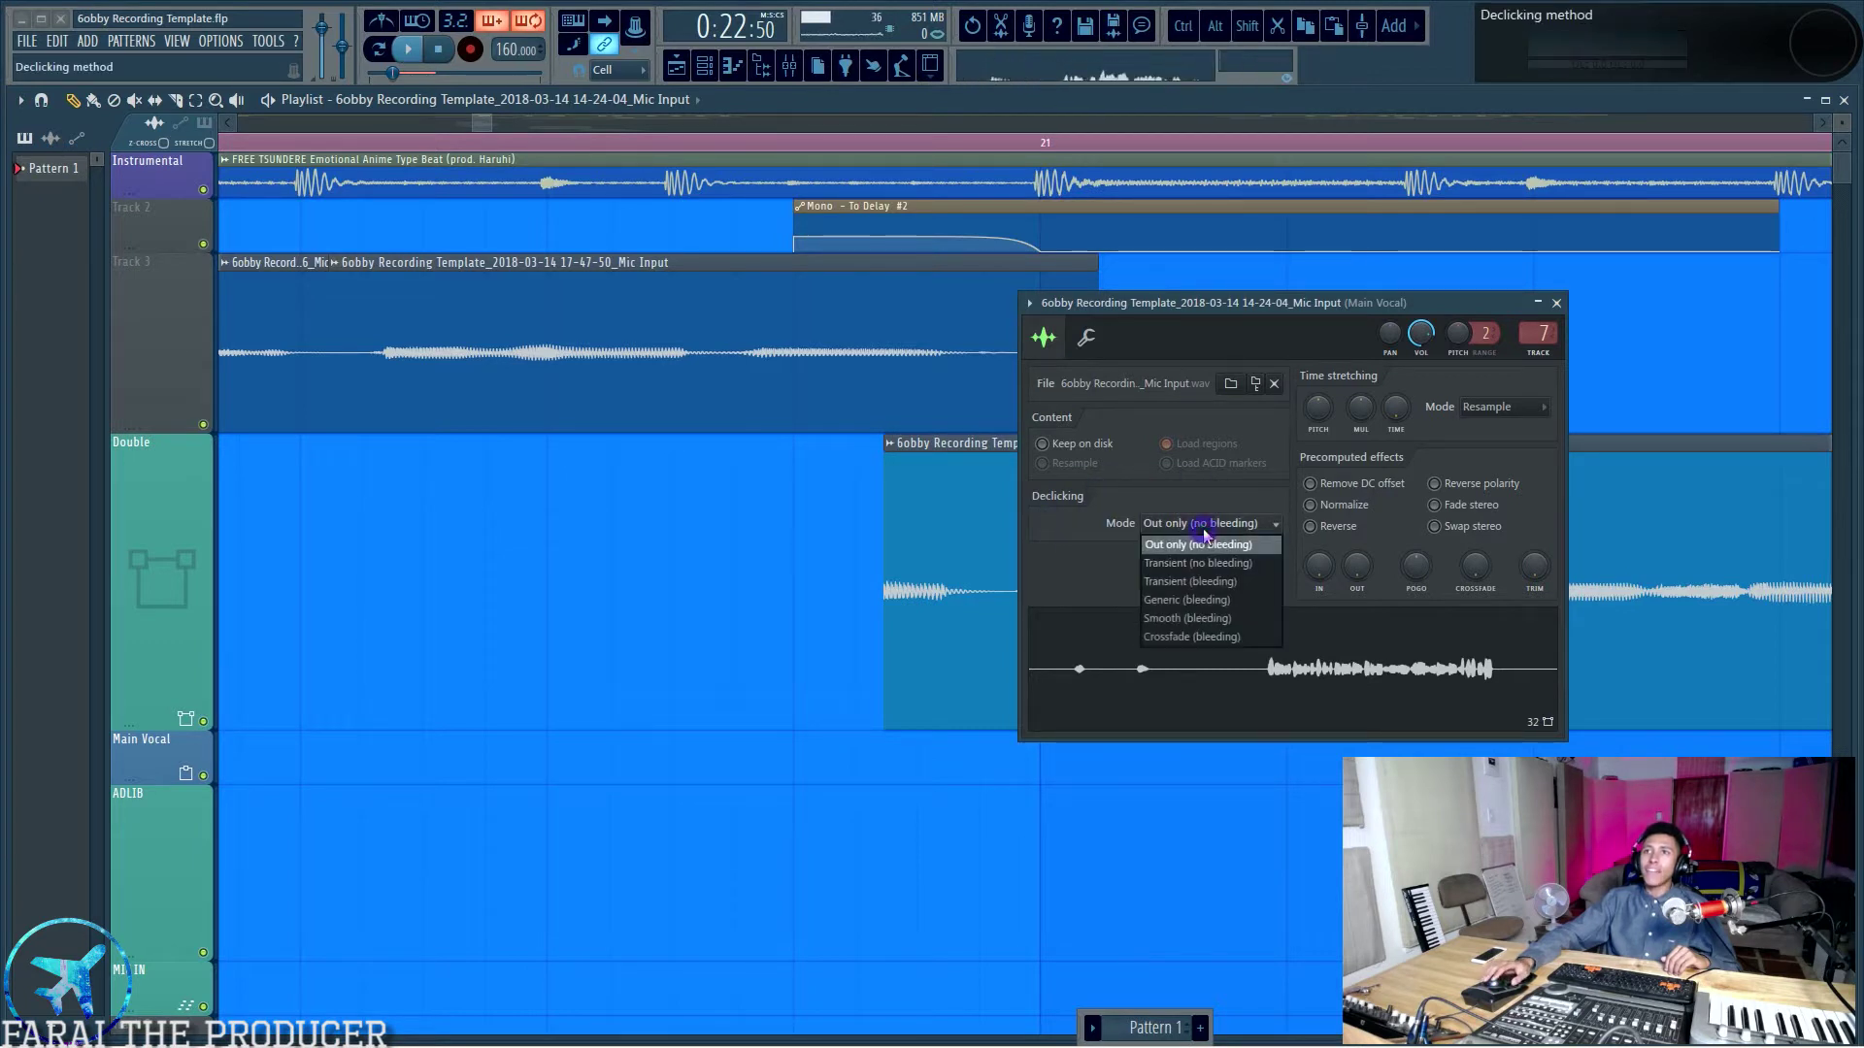
click(1173, 599)
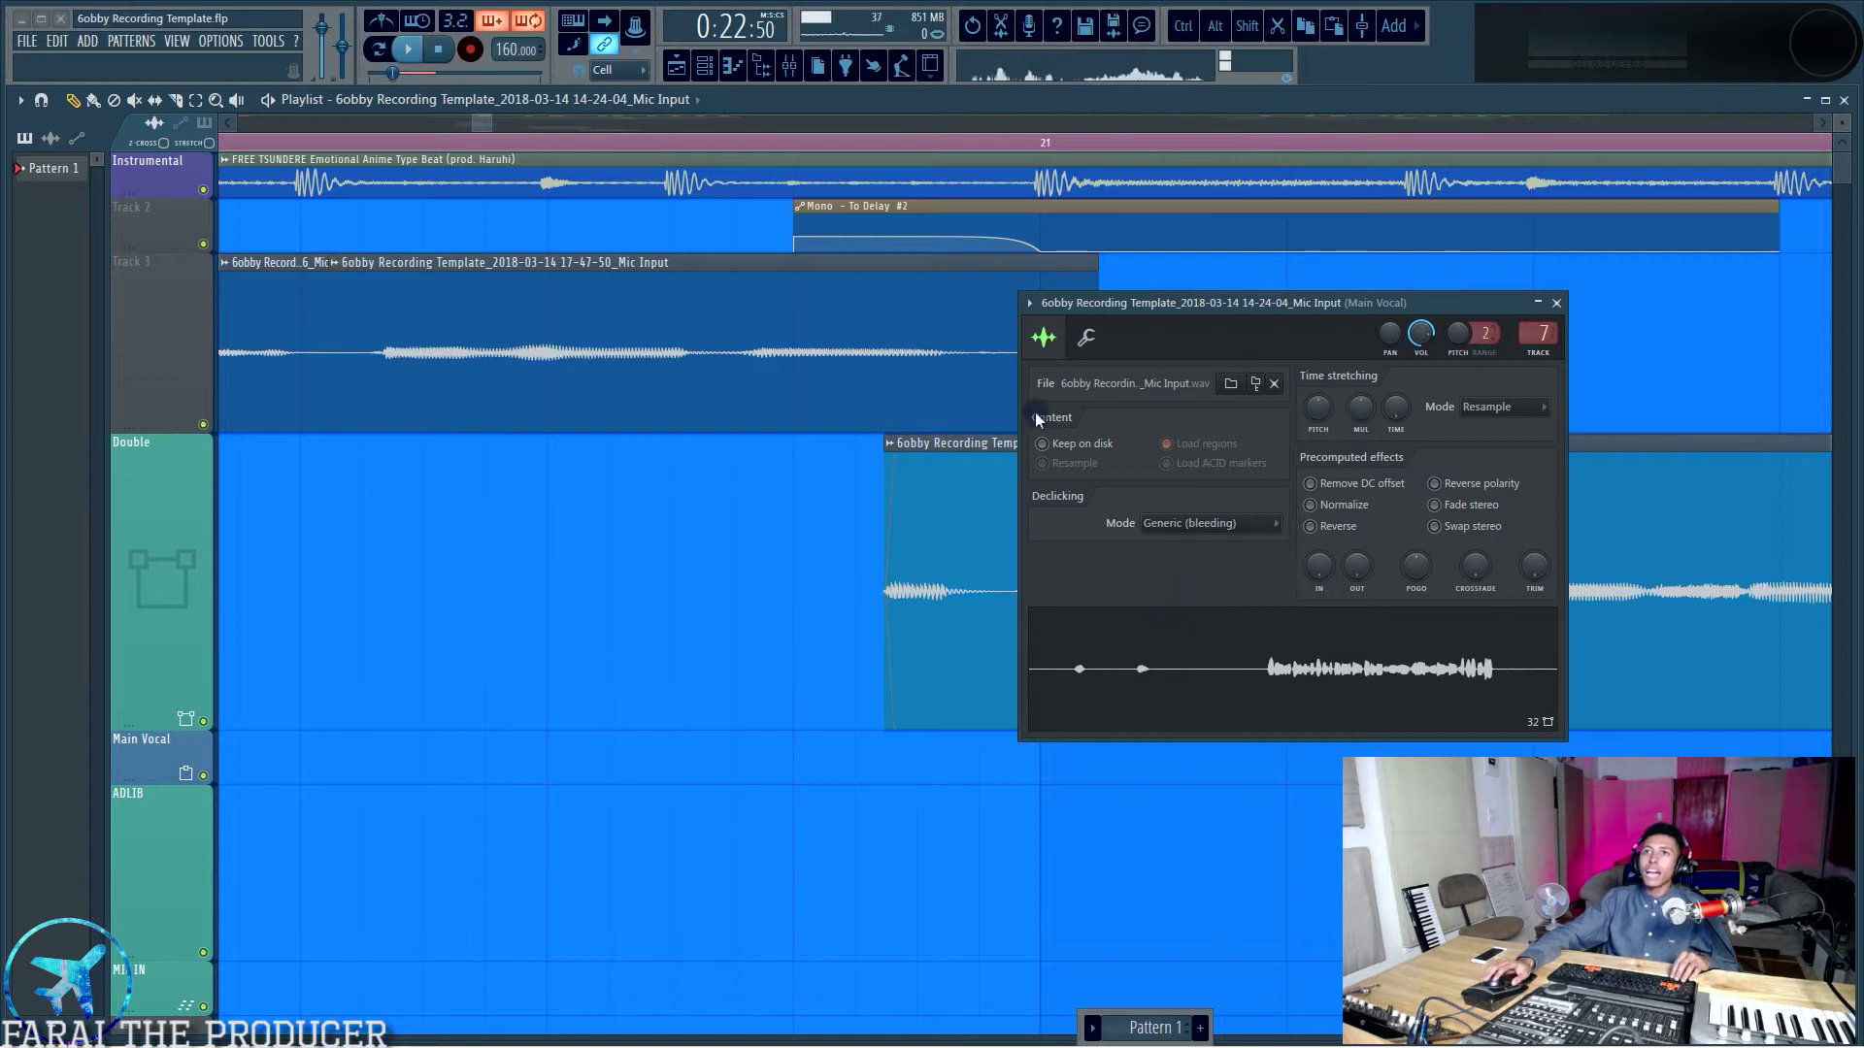
drag(1378, 303, 1142, 932)
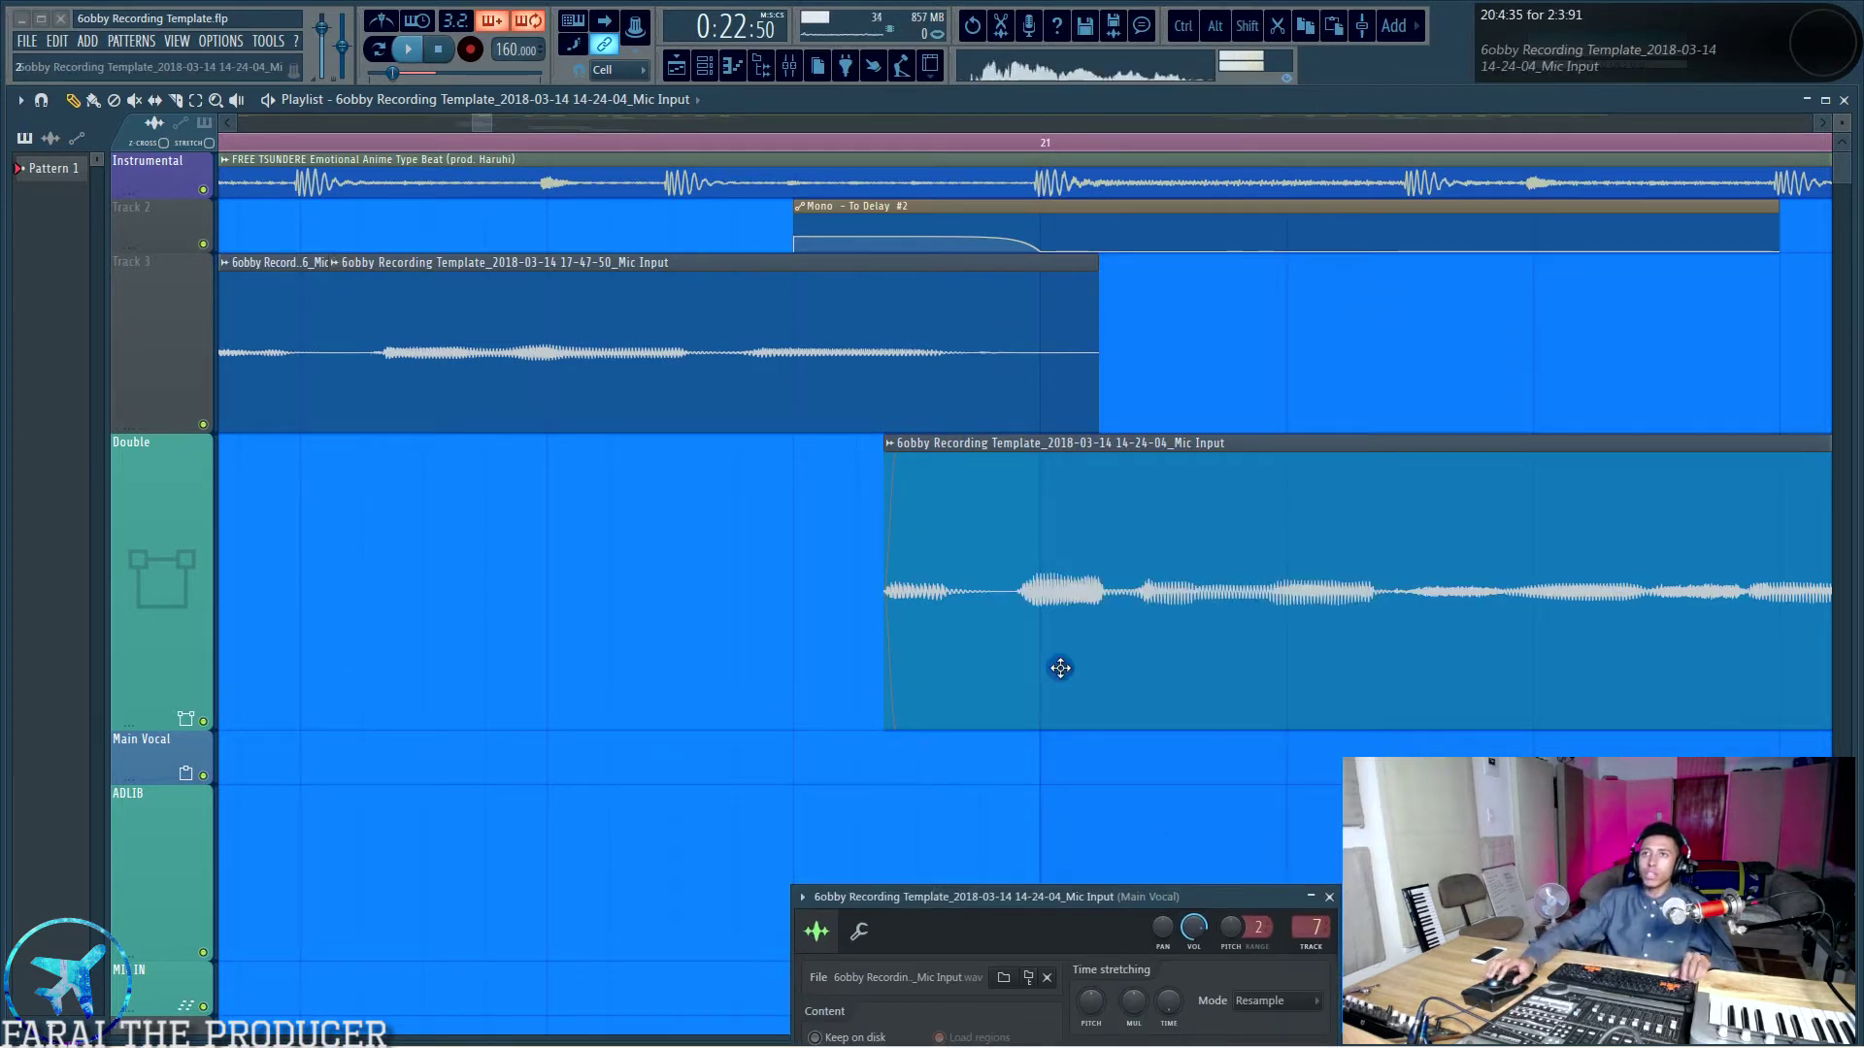
Move the 14-24-04 clip back to Track 3 and trim its start to just before its loud phrase near bar 21.
drag(1057, 657, 1069, 340)
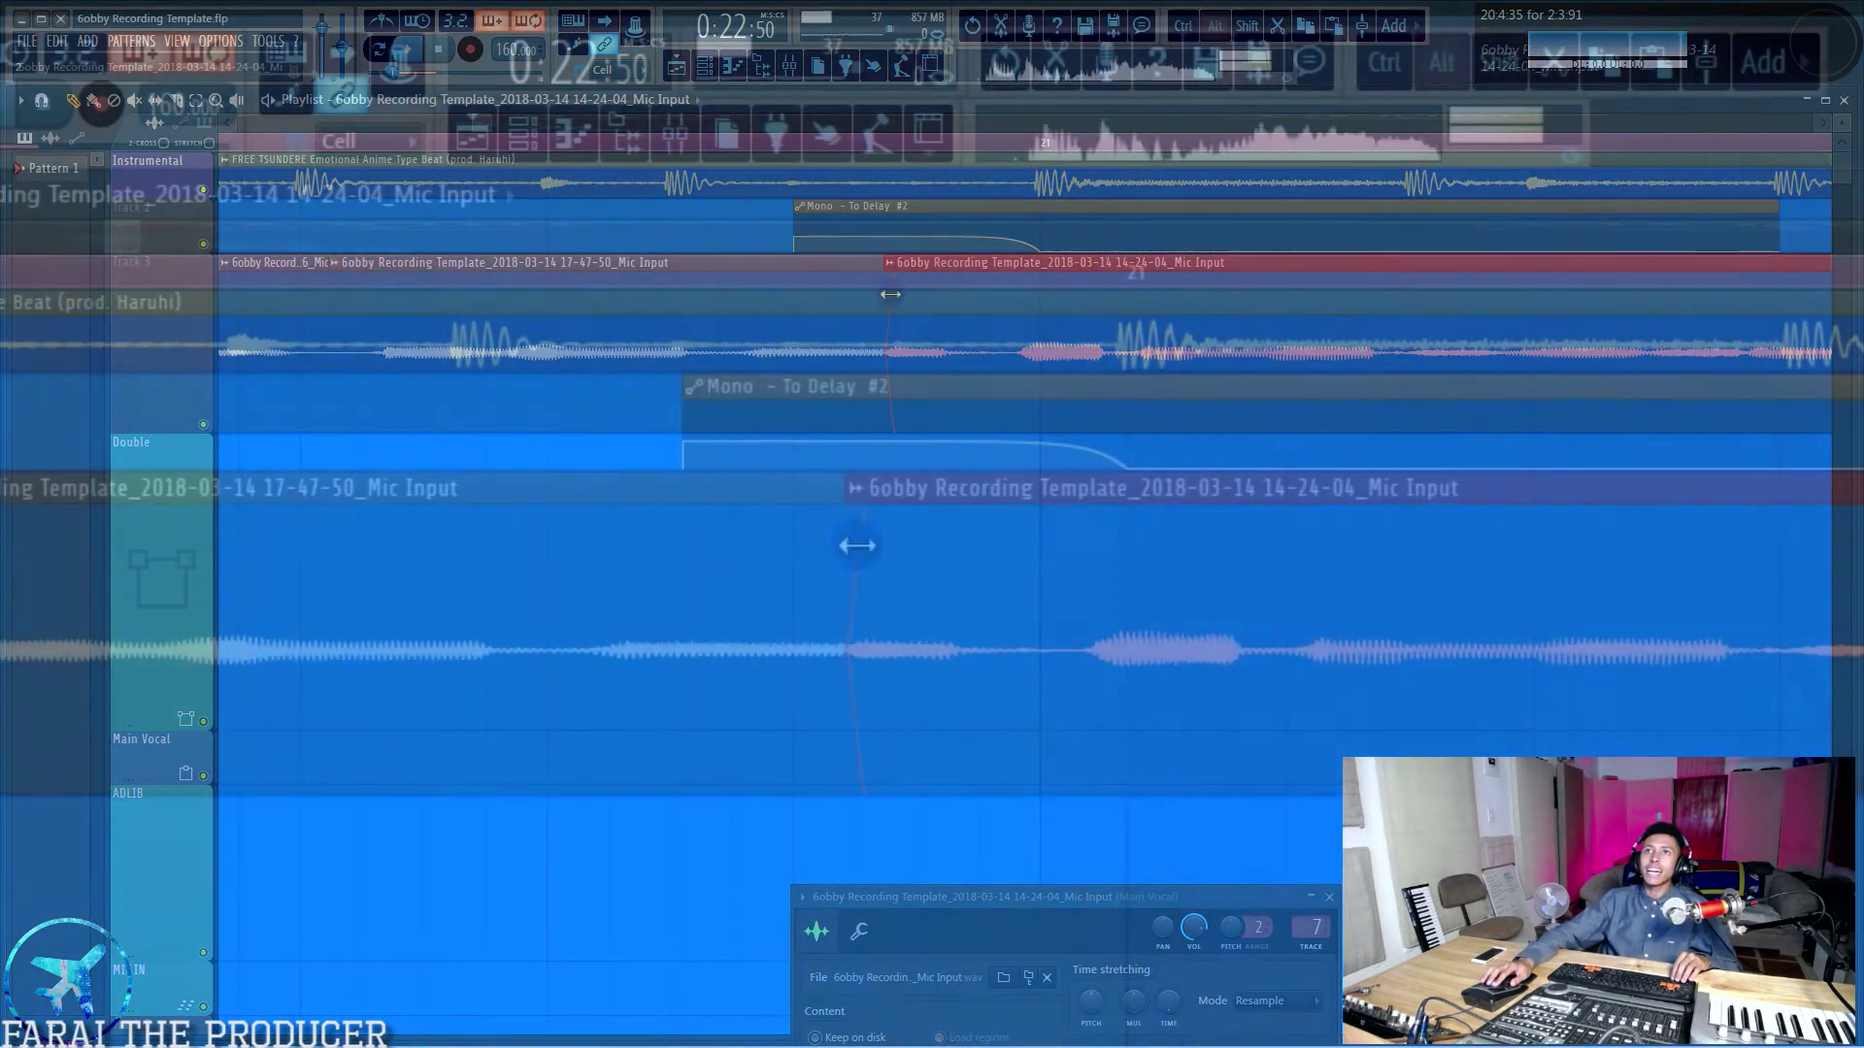
drag(886, 294, 989, 301)
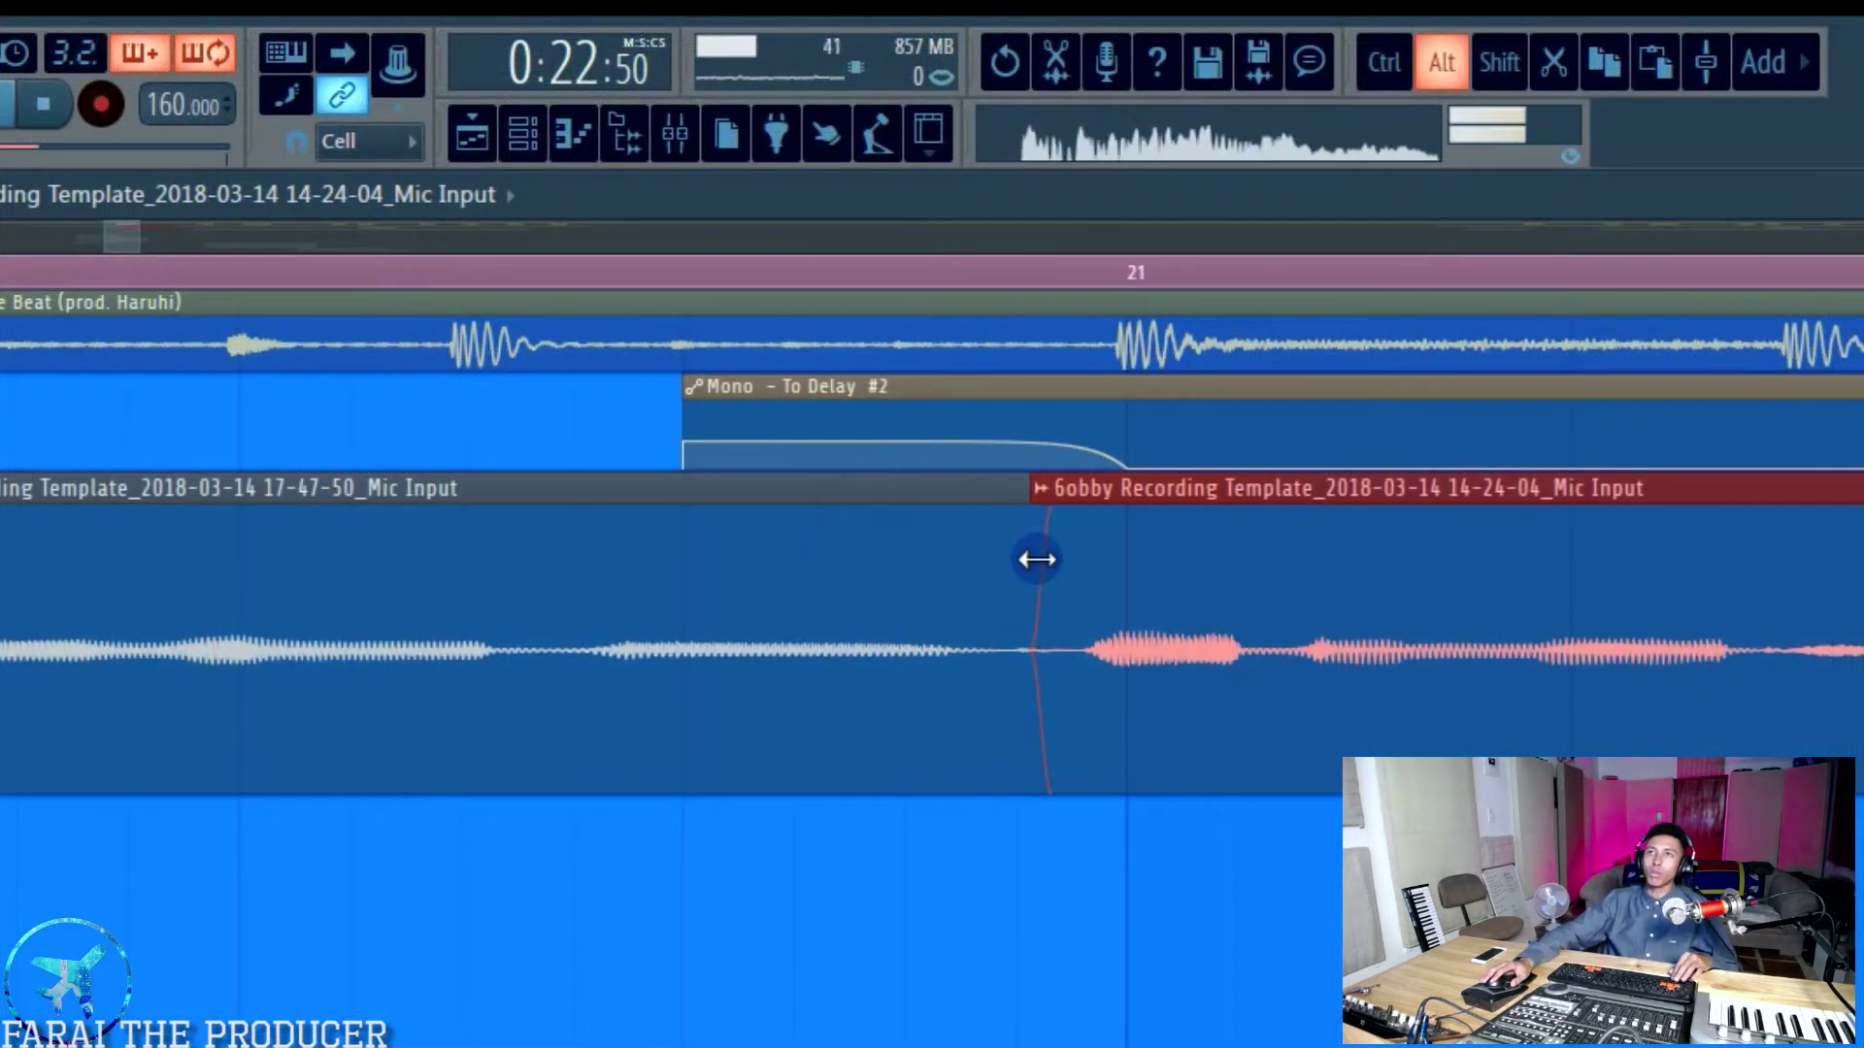
mouse_move(1036, 559)
mouse_down()
mouse_move(1058, 558)
mouse_move(1007, 574)
mouse_move(1050, 572)
mouse_up()
Add a declicking fade to the preceding 17-47-50 clip and trim its end into a short crossfade with the 14-24-04 clip.
double_click(883, 713)
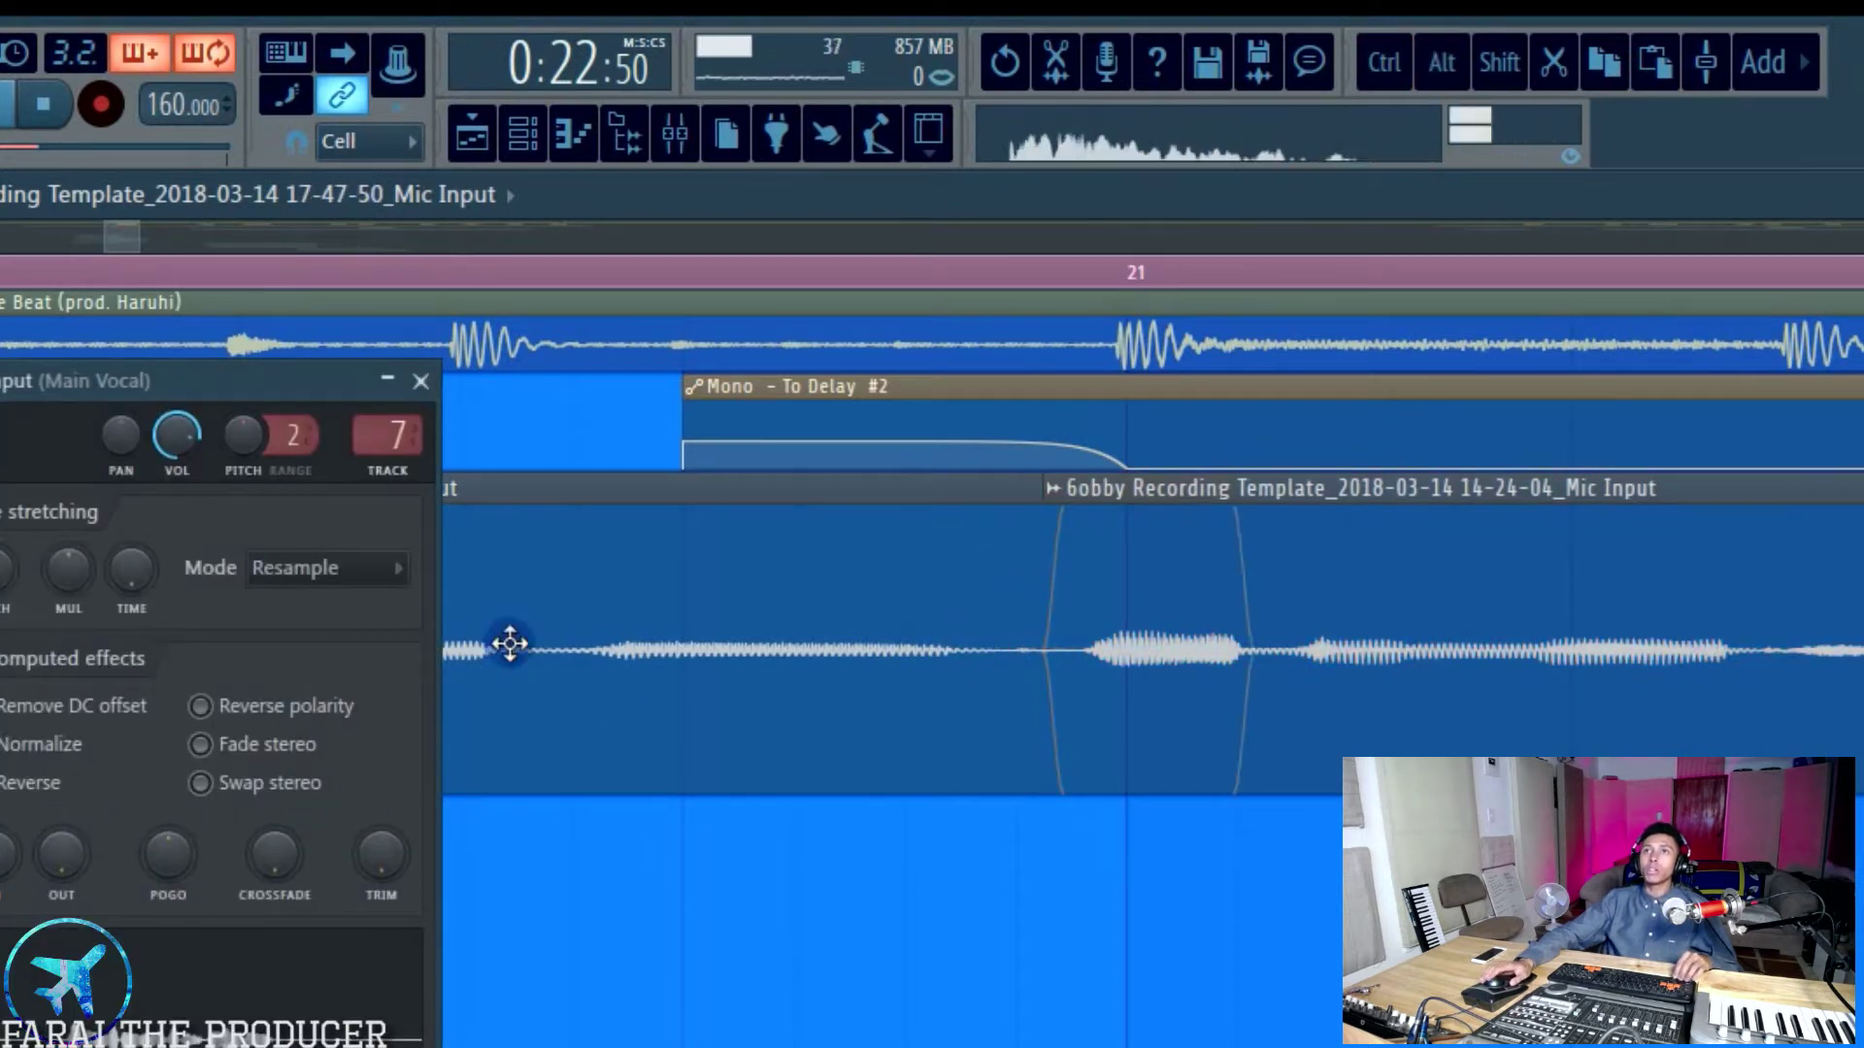
ctrl+click(774, 578)
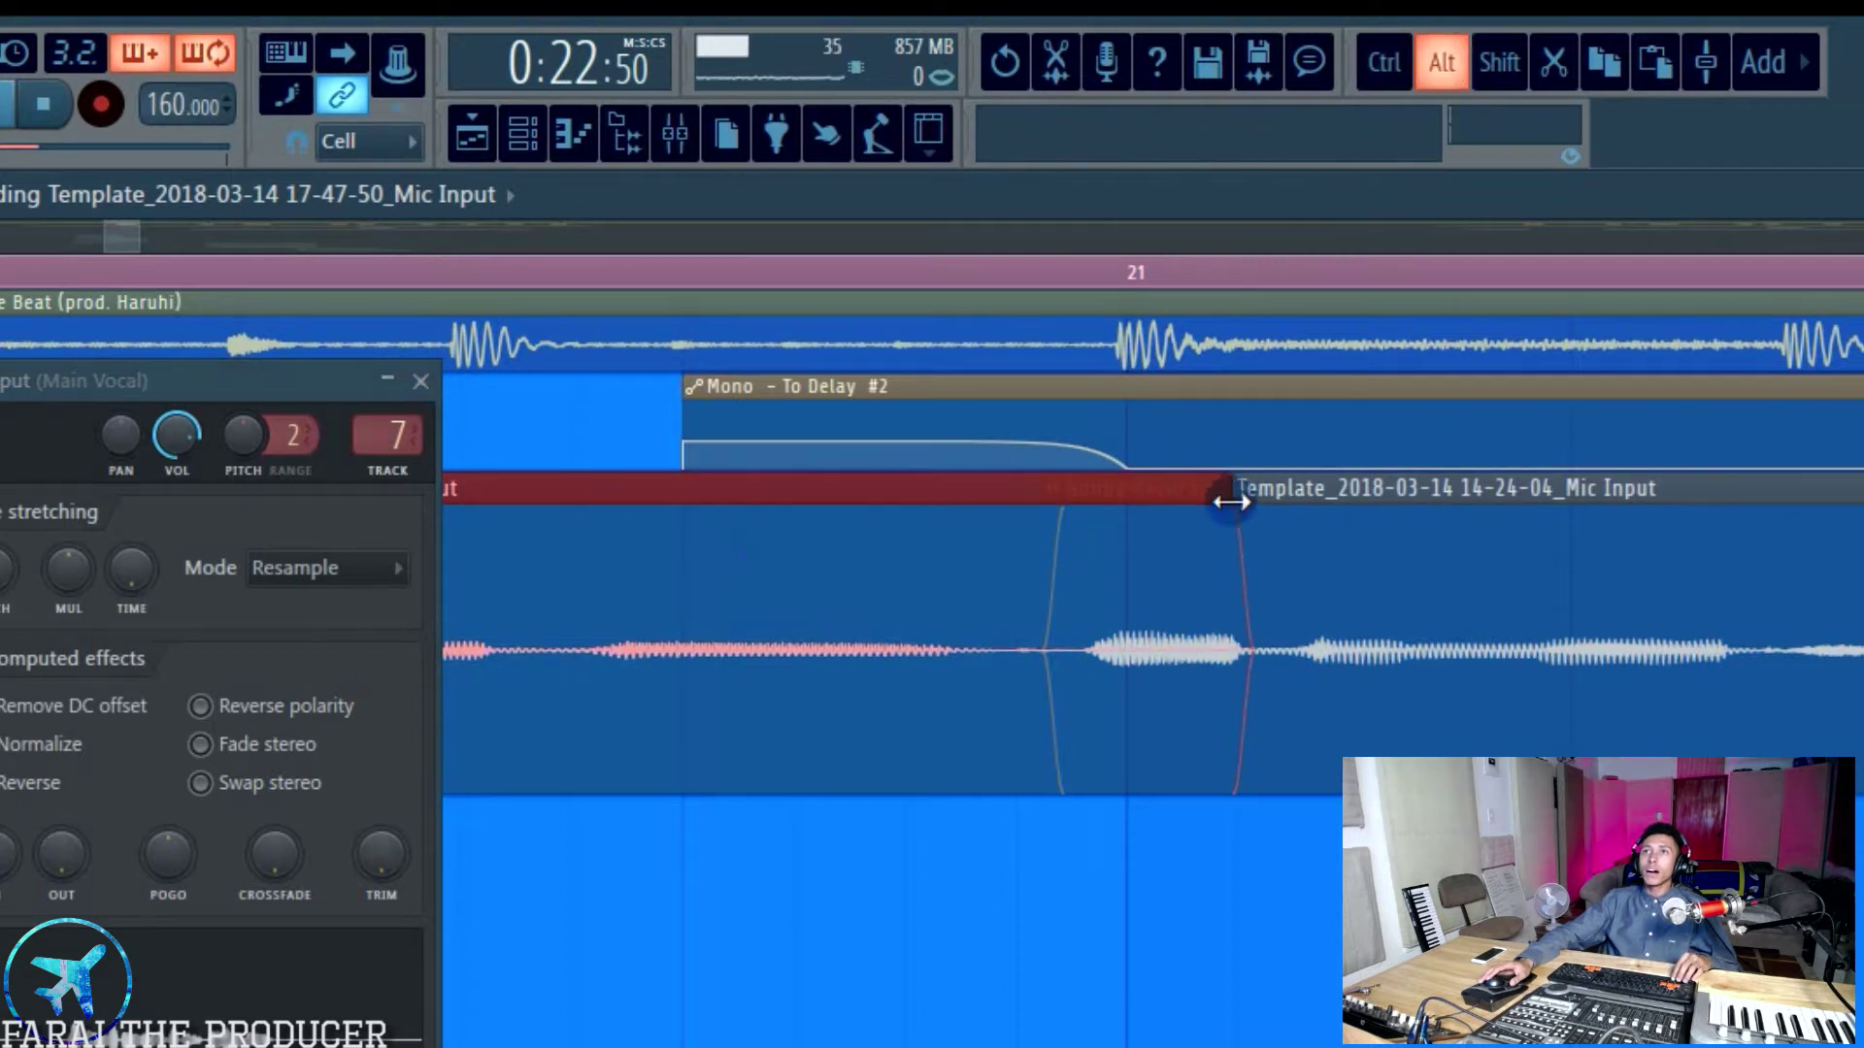
drag(1231, 501, 1045, 526)
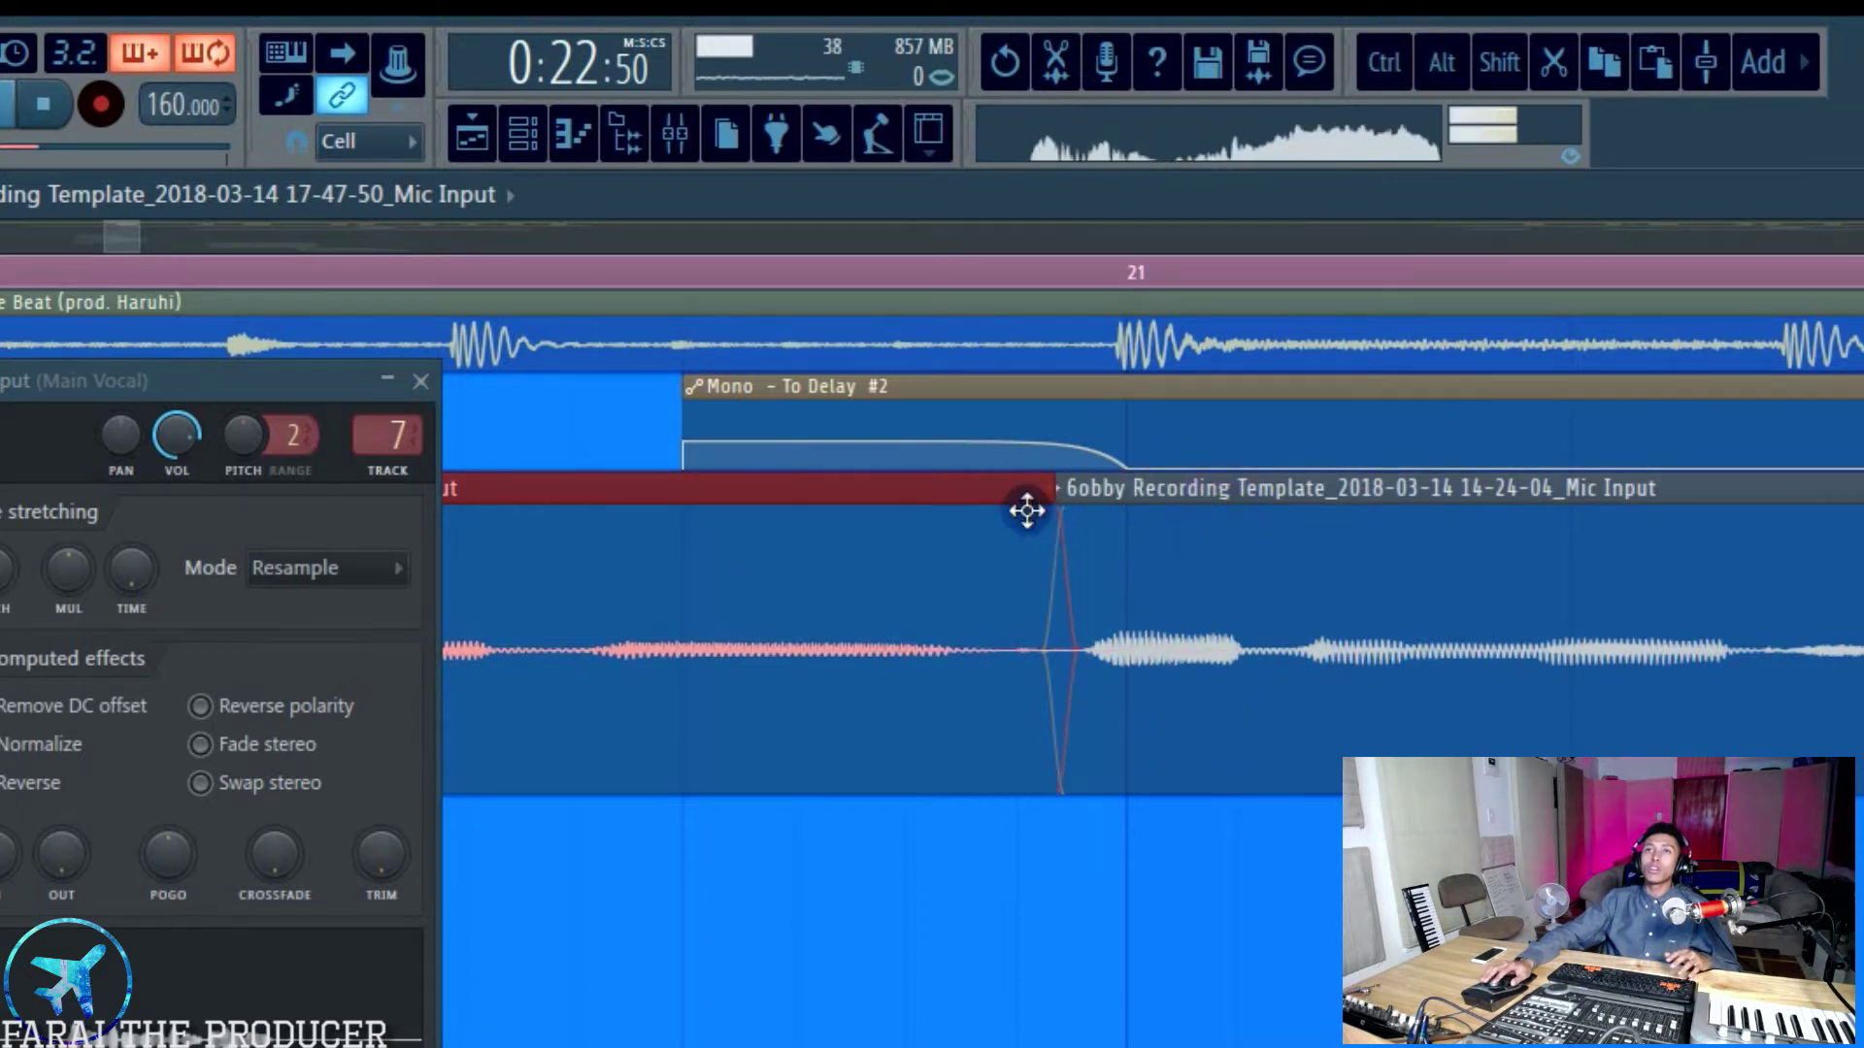
click(420, 380)
Enlarge Track 3 and inspect the crossfades at the joined vocal clip edges around bar 21.
click(1037, 956)
drag(1036, 956, 1048, 741)
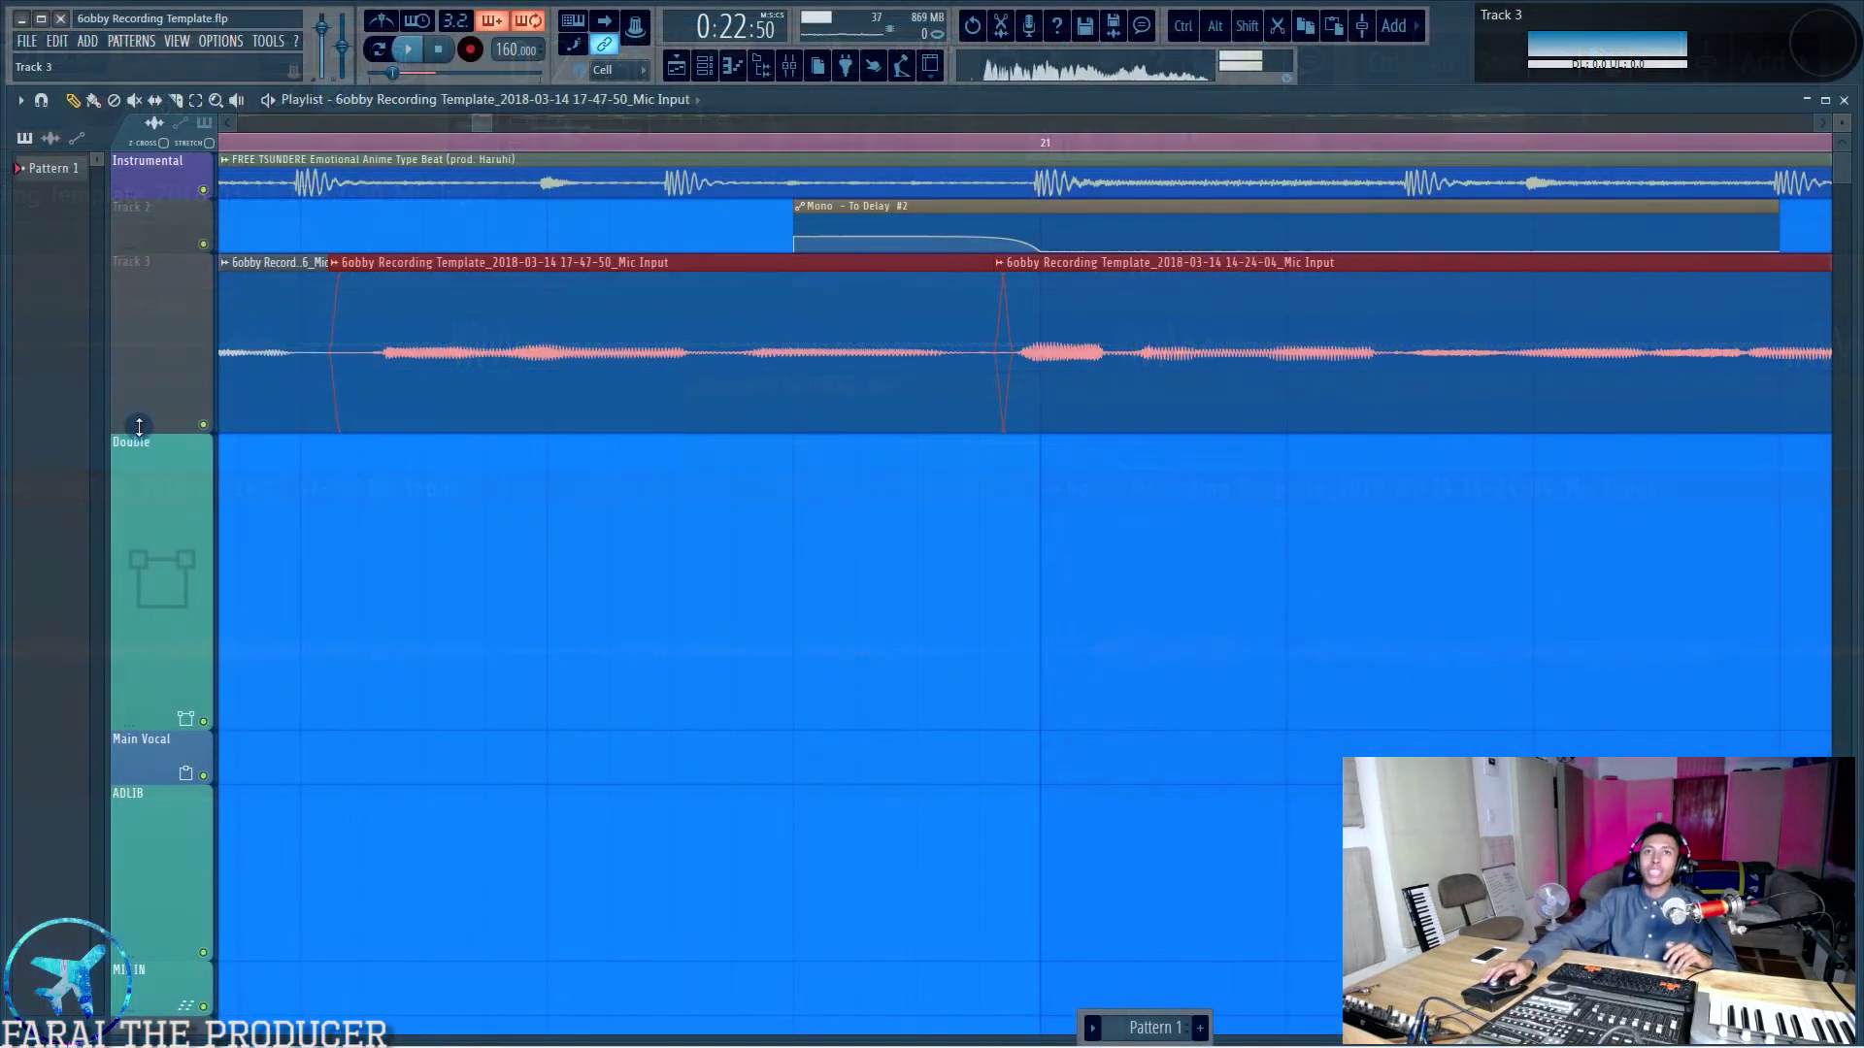
drag(139, 427, 138, 735)
click(753, 898)
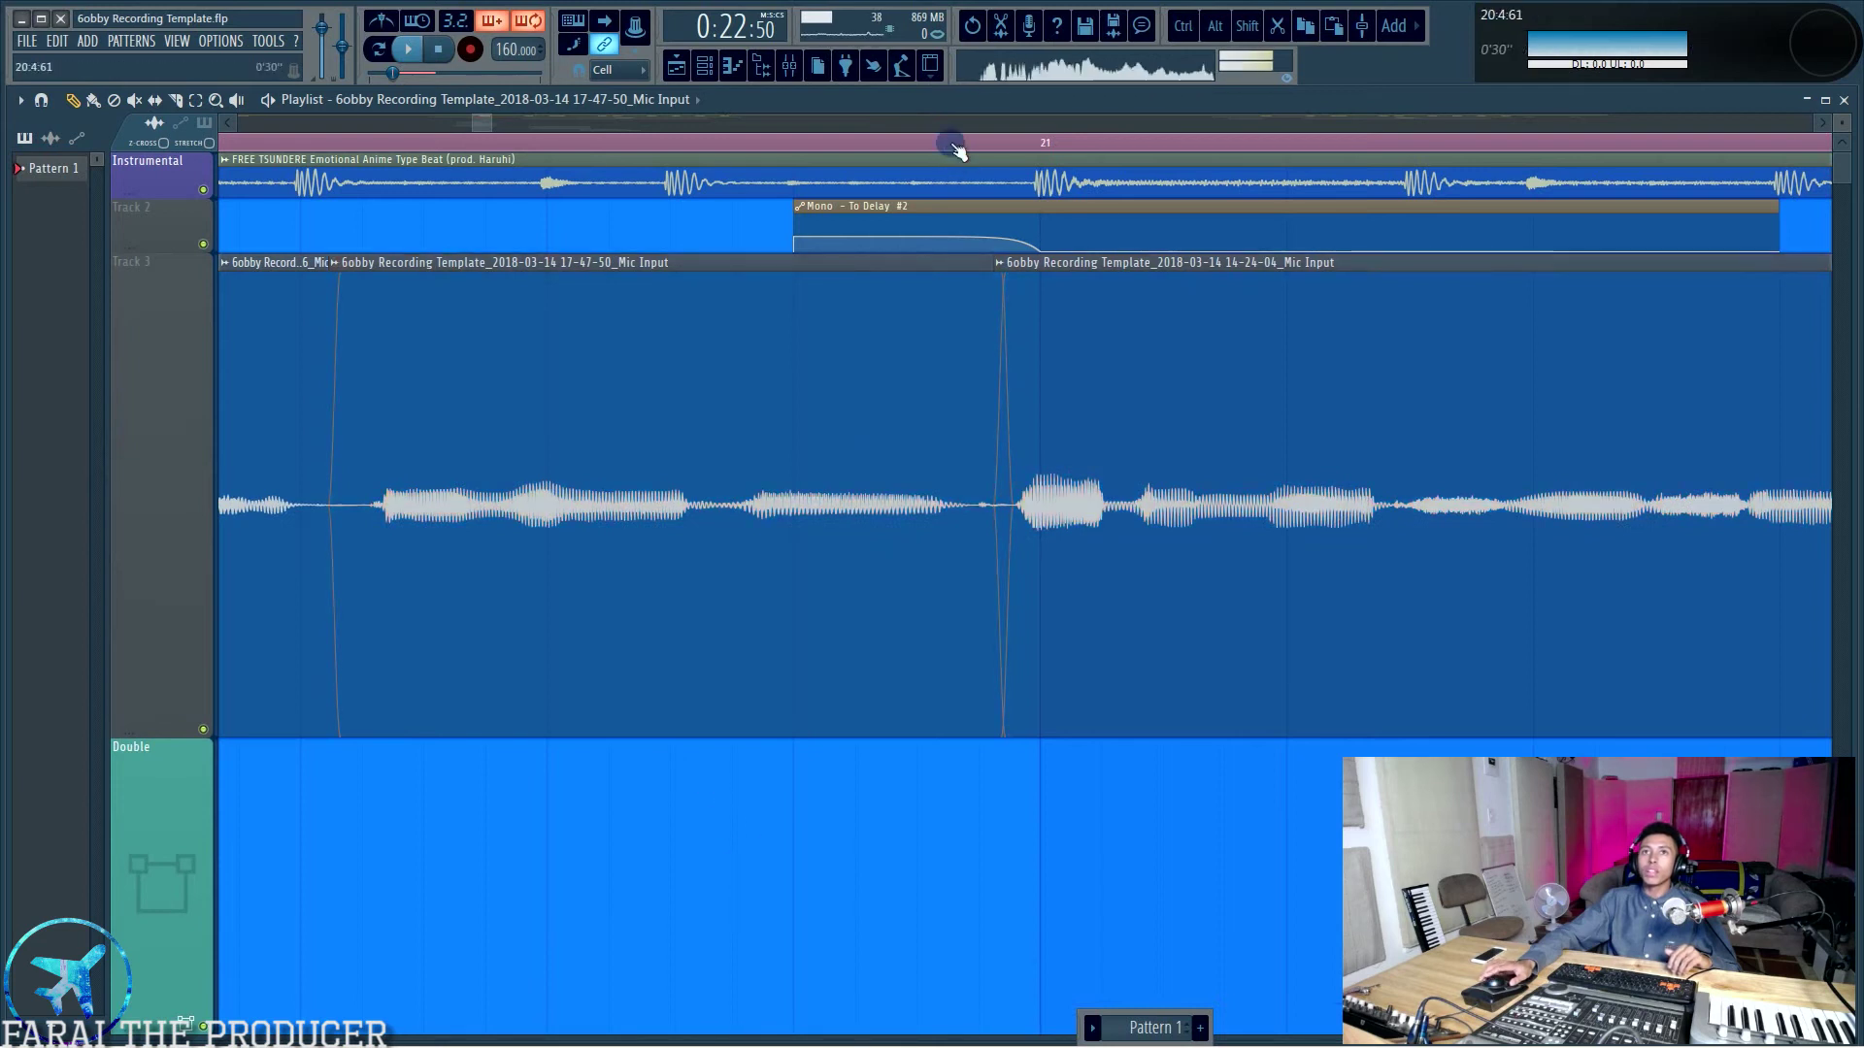
scroll(949, 145, down, 5)
ctrl+click(799, 388)
ctrl+click(683, 850)
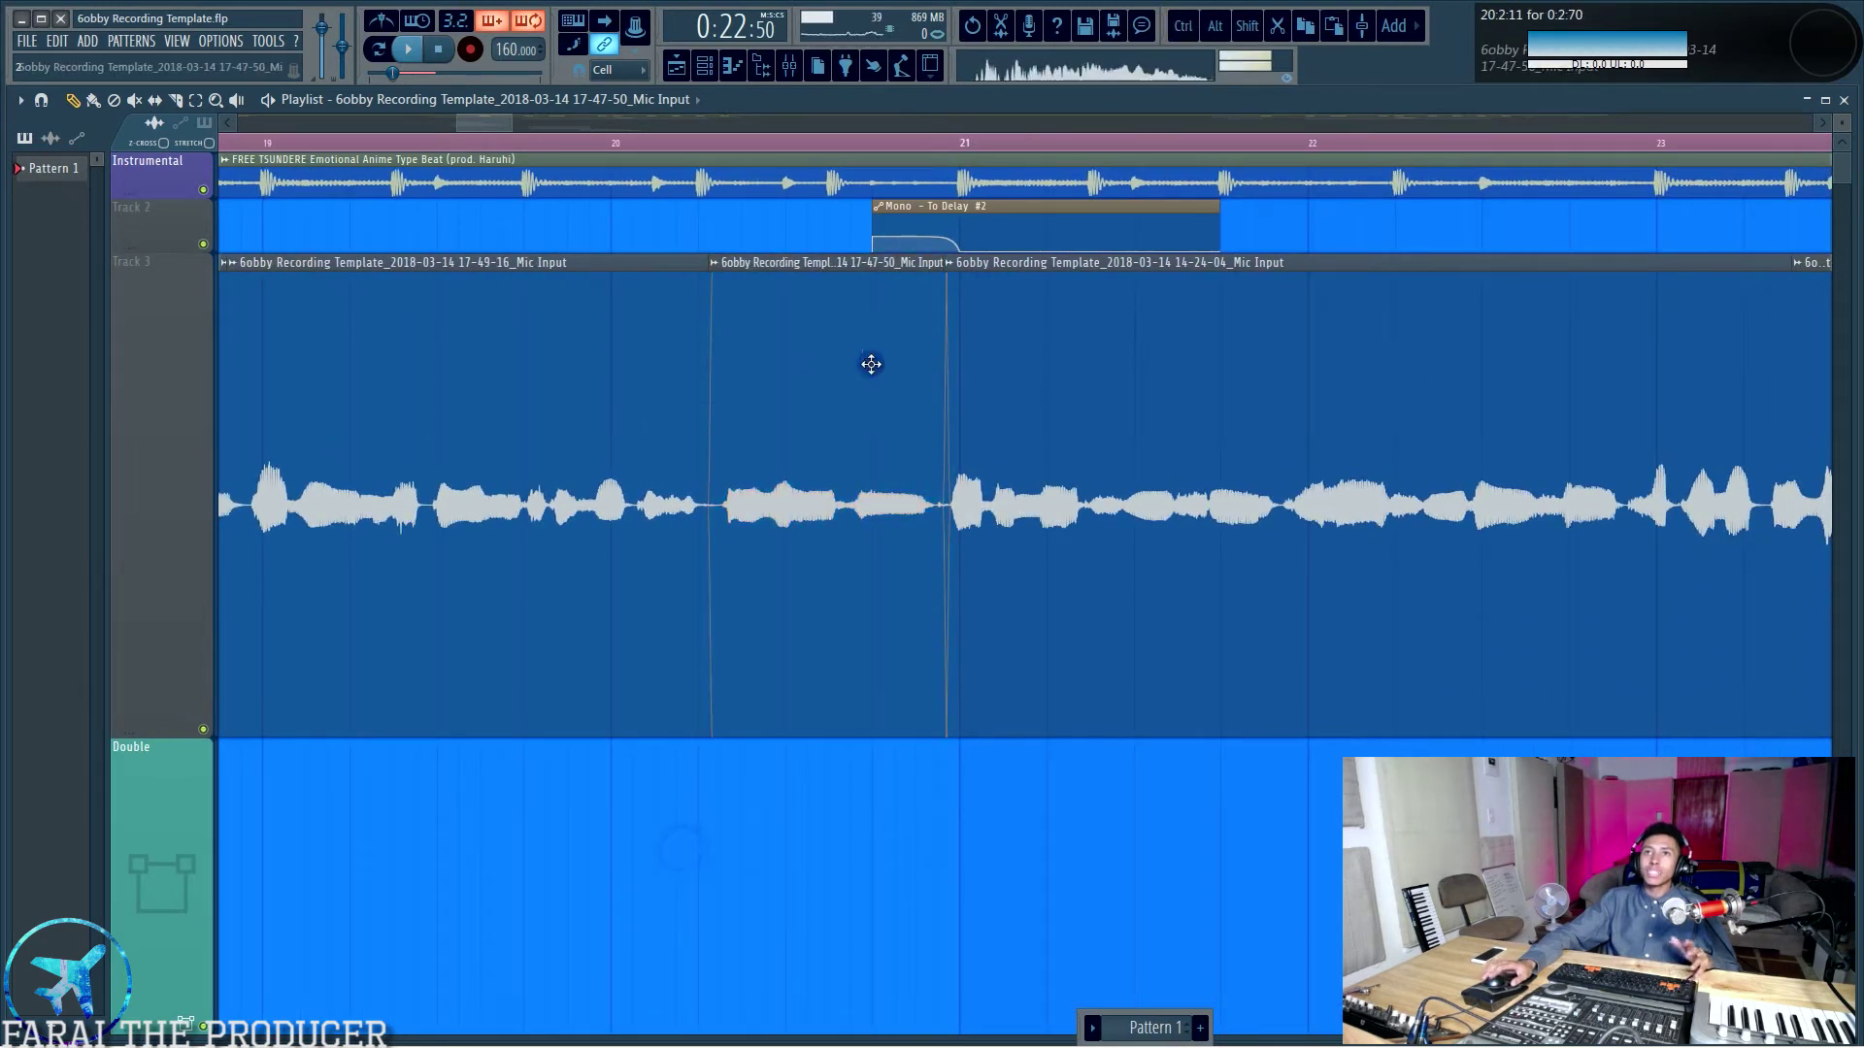
scroll(1310, 311, down, 6)
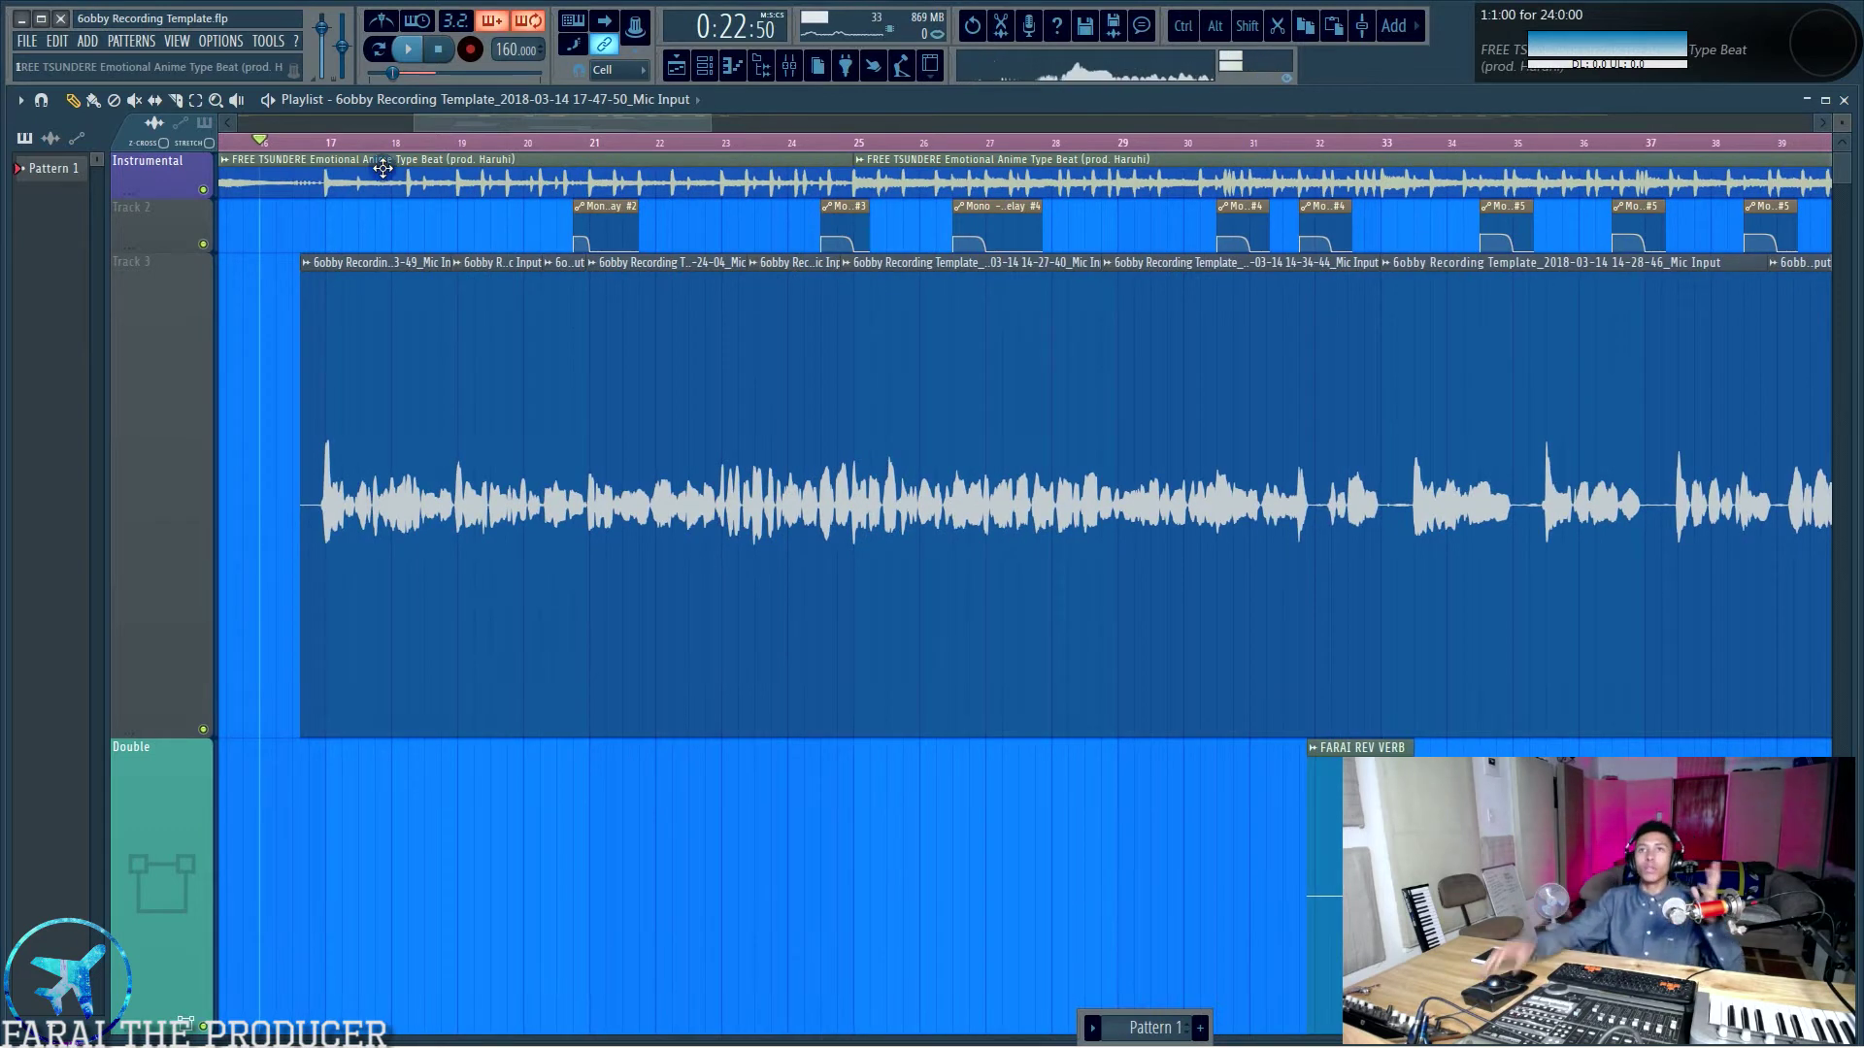
click(715, 80)
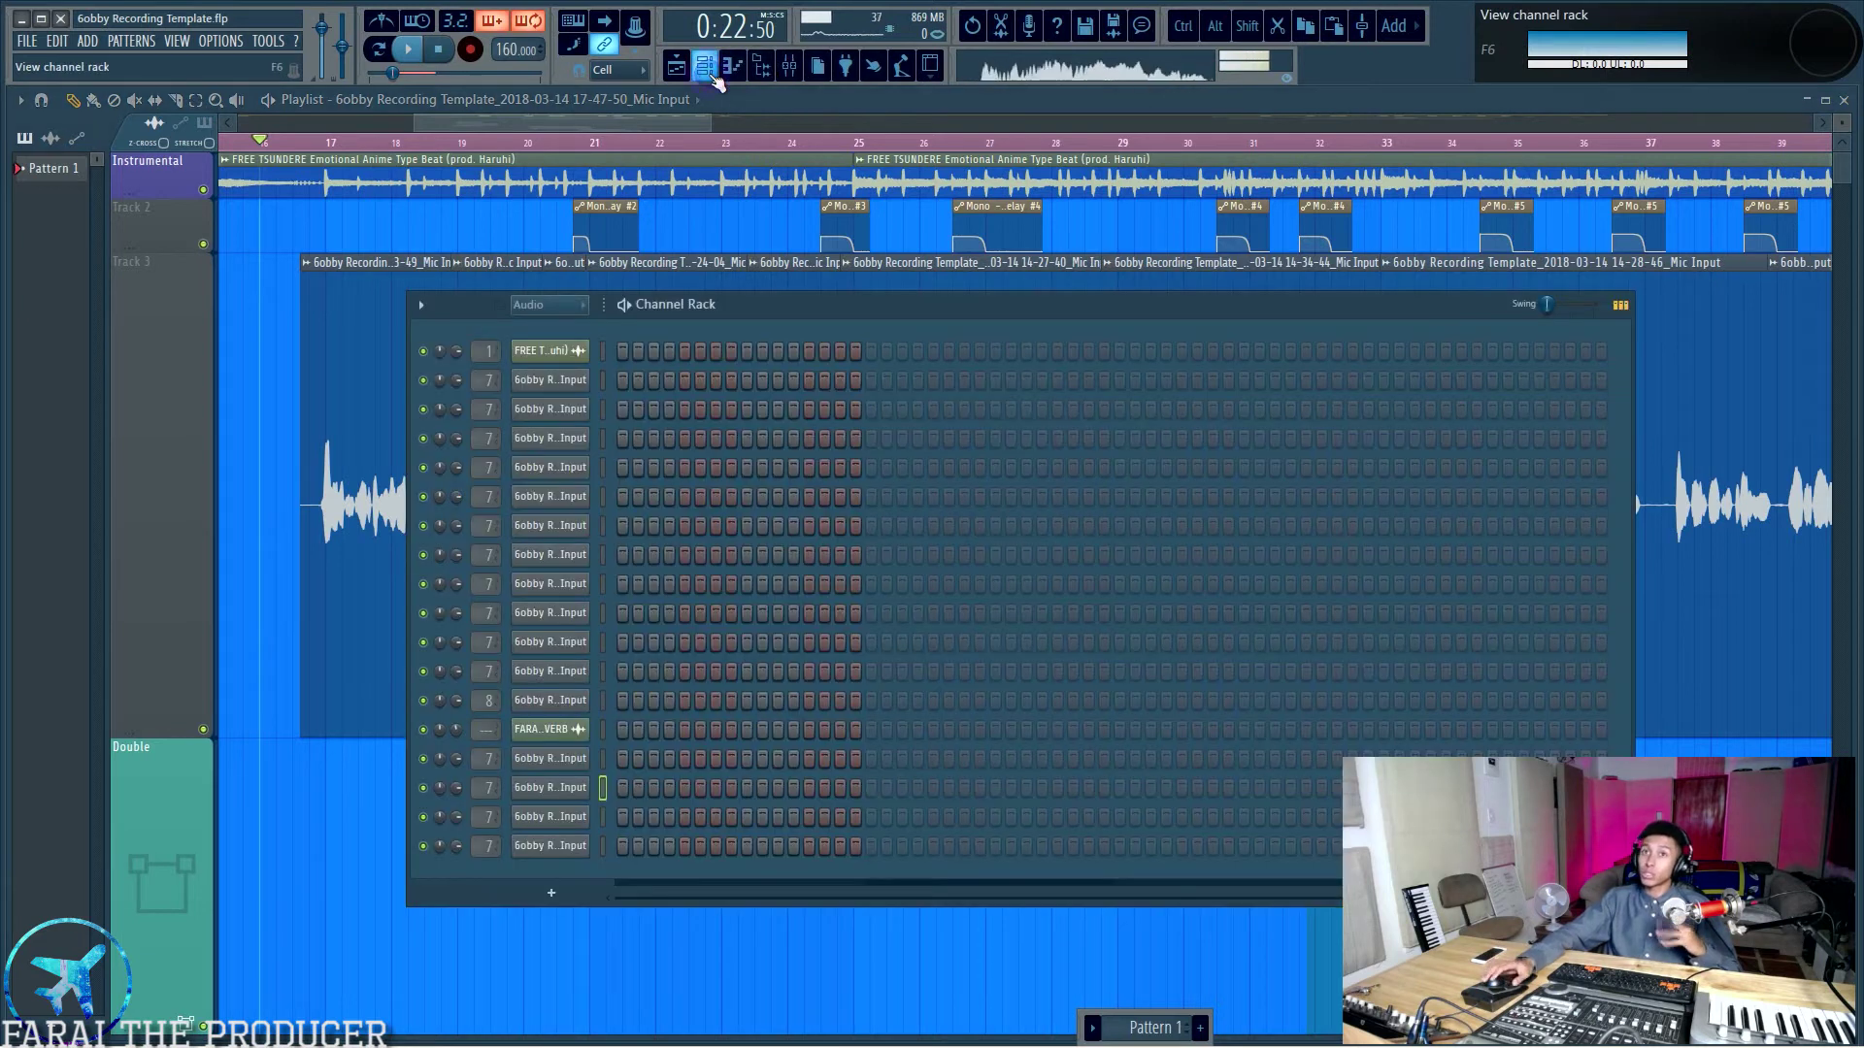
key(F6)
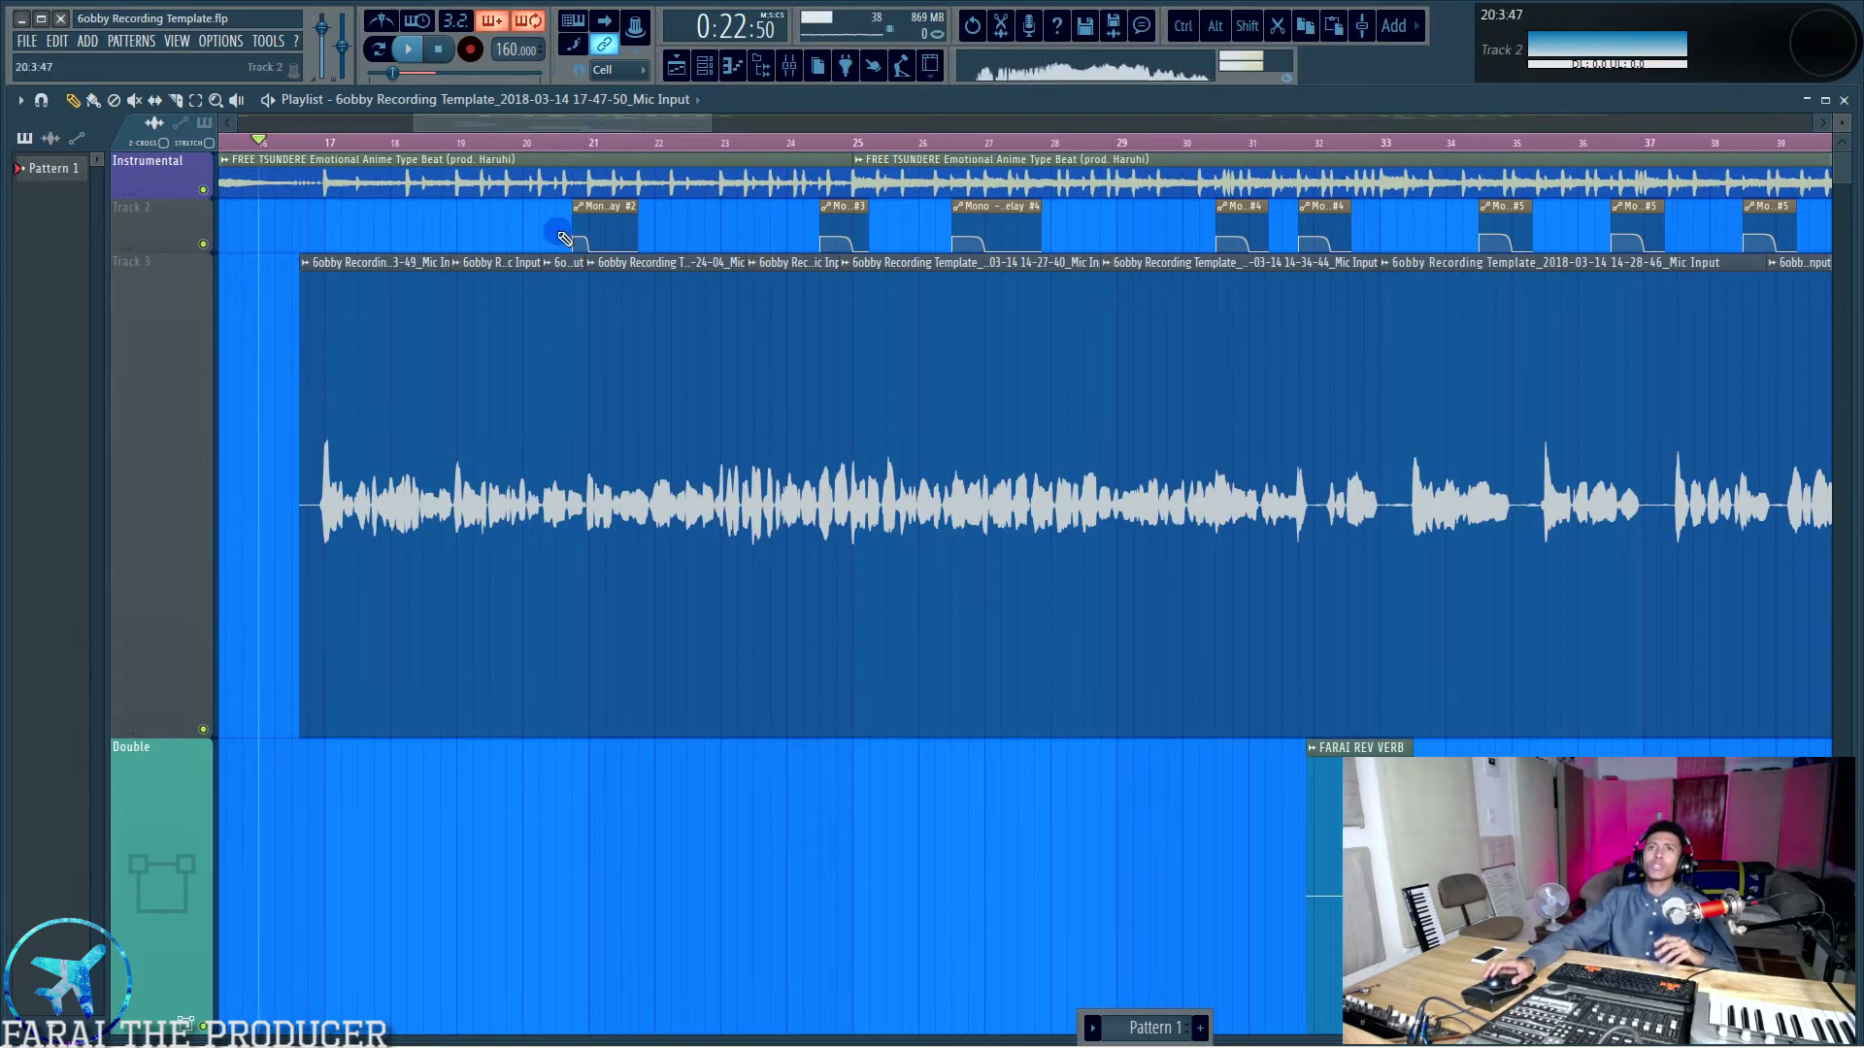
scroll(437, 145, up, 4)
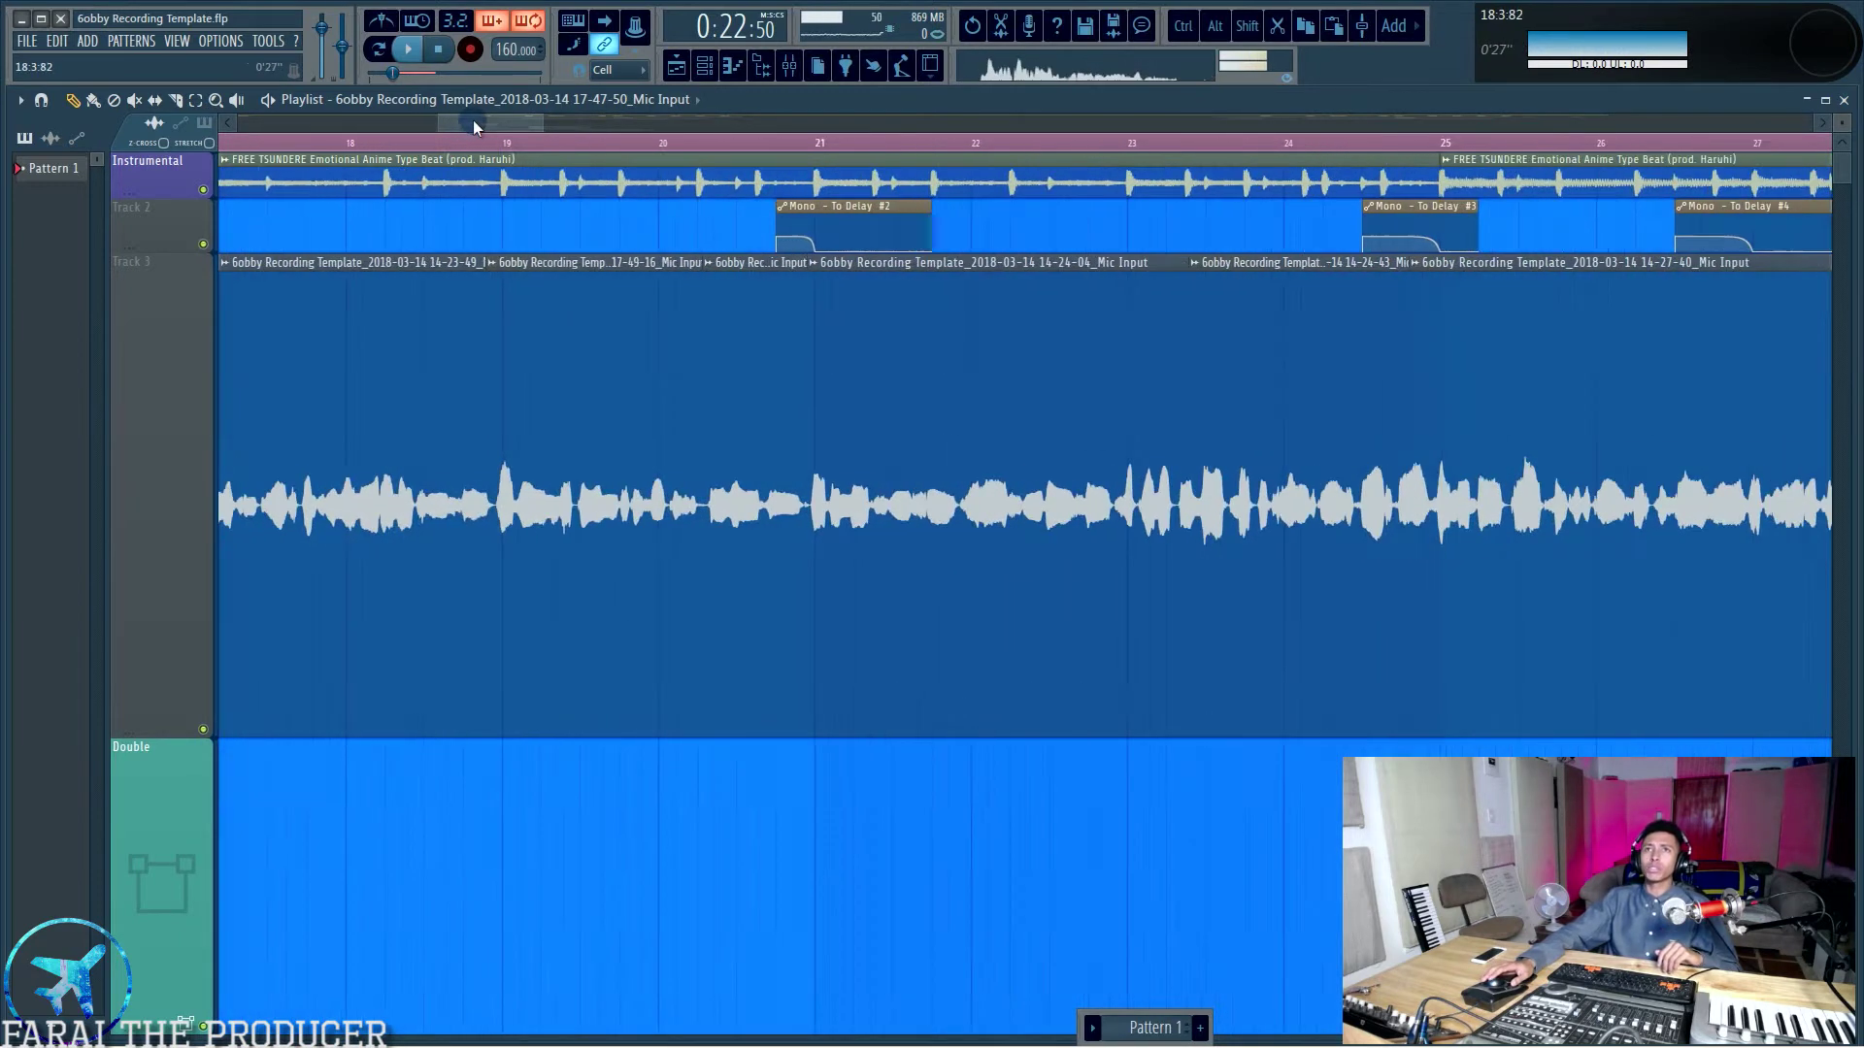
drag(472, 123, 461, 124)
View the sources that the first Track 3 vocal clip, 14-23-49, can be crossfaded with.
ctrl+click(346, 390)
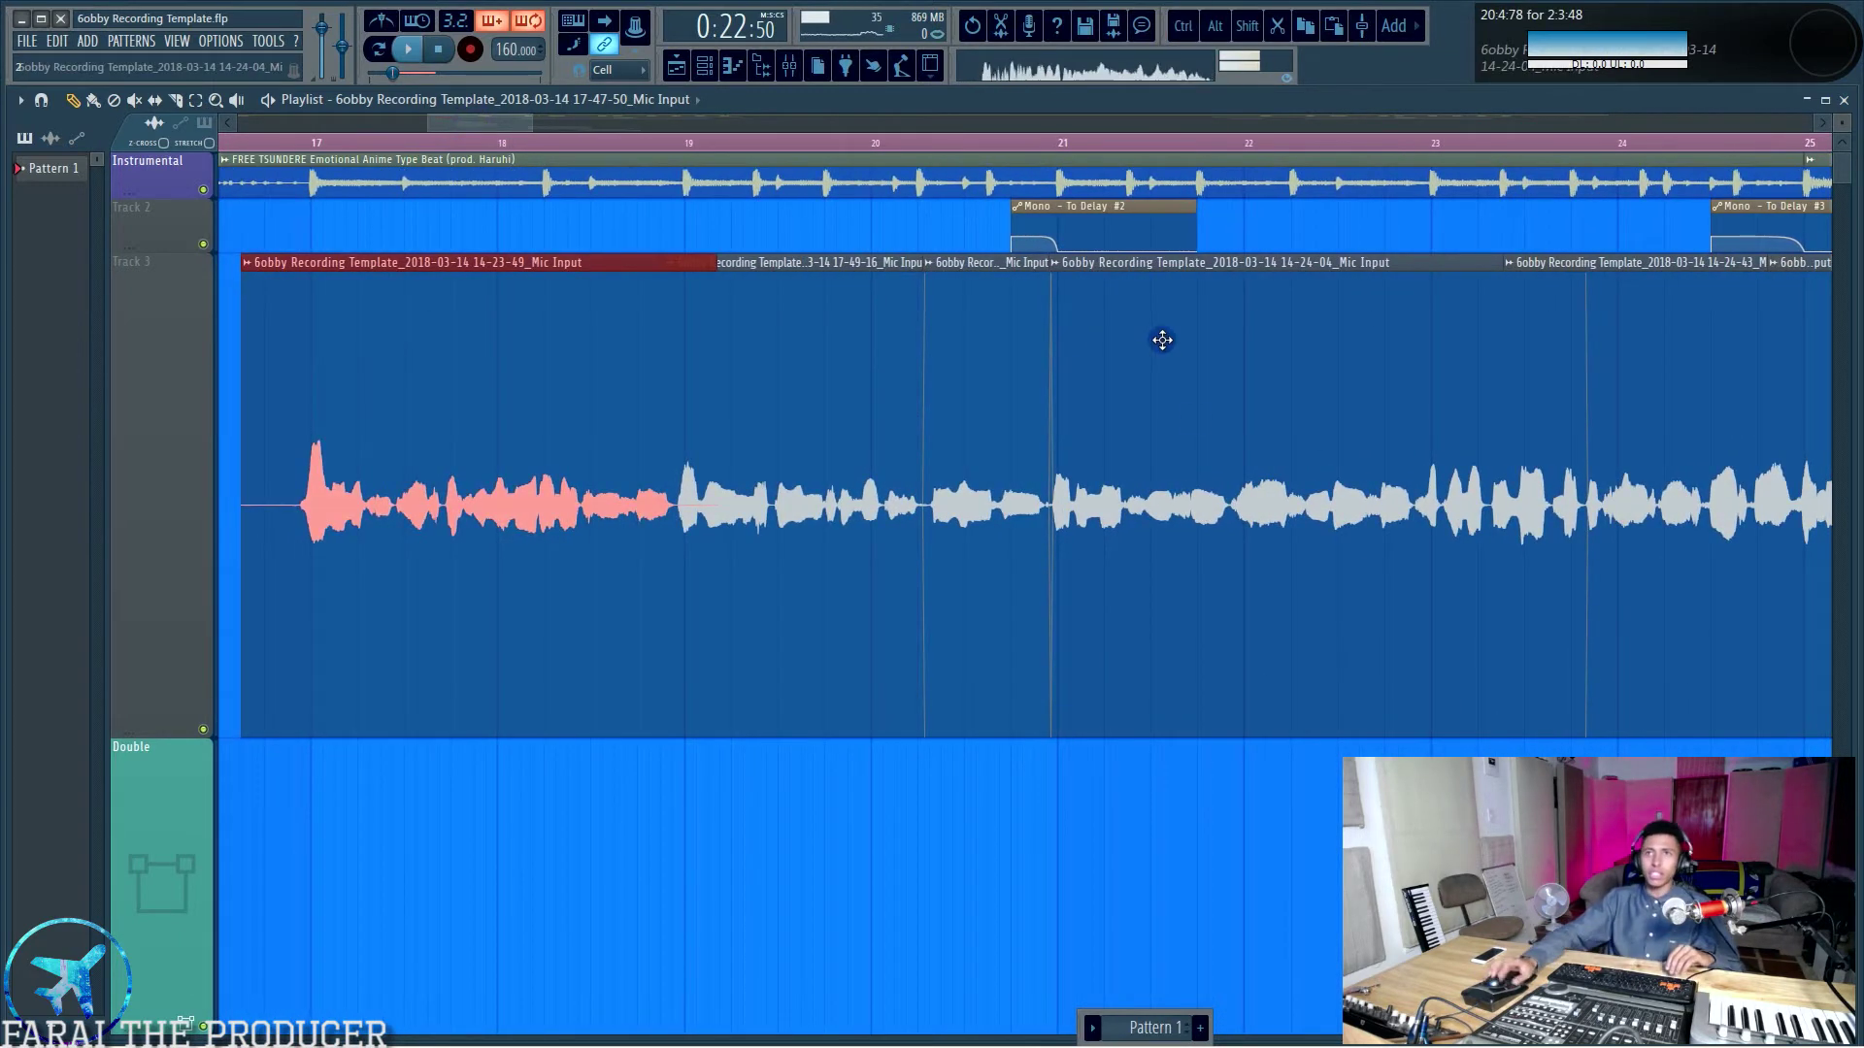
click(251, 270)
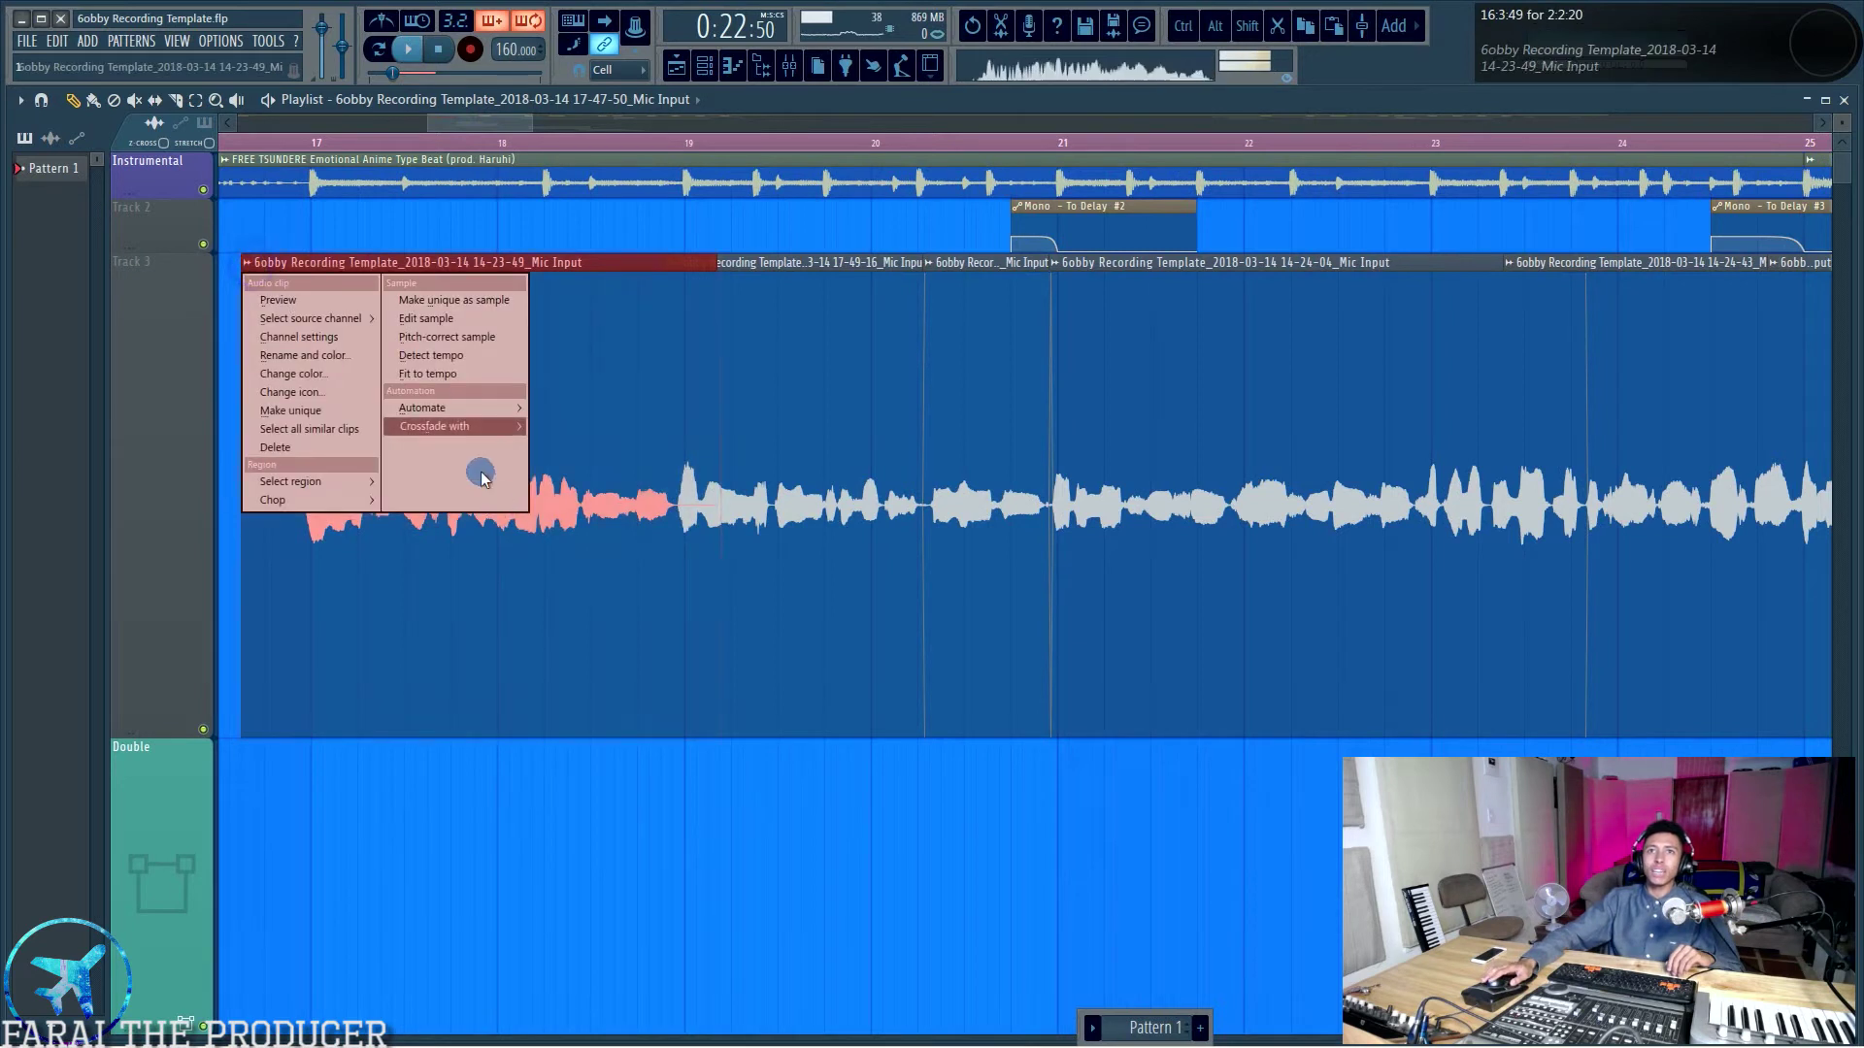
mouse_move(476, 427)
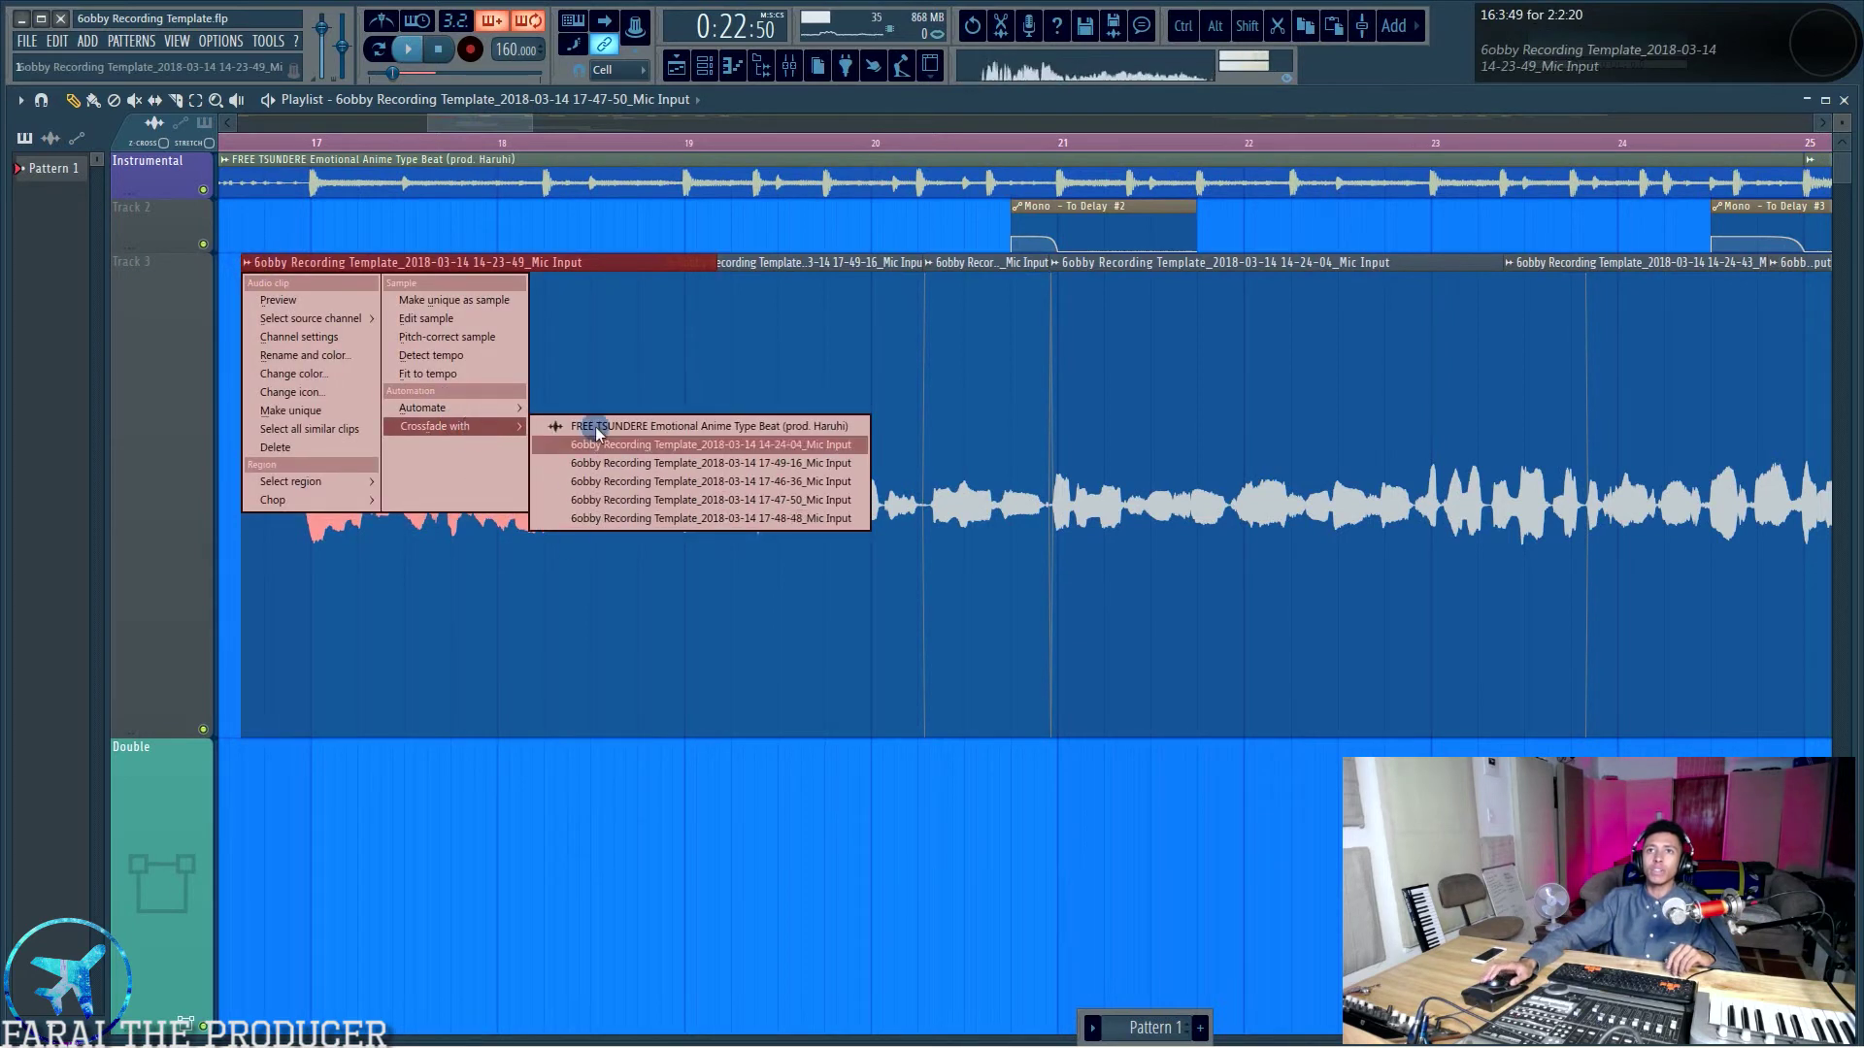
click(537, 883)
Trim the end of the last clip in Track 3's first vocal group to about bar 42 and extend the first clip's start slightly earlier.
scroll(566, 145, down, 1)
scroll(565, 146, down, 5)
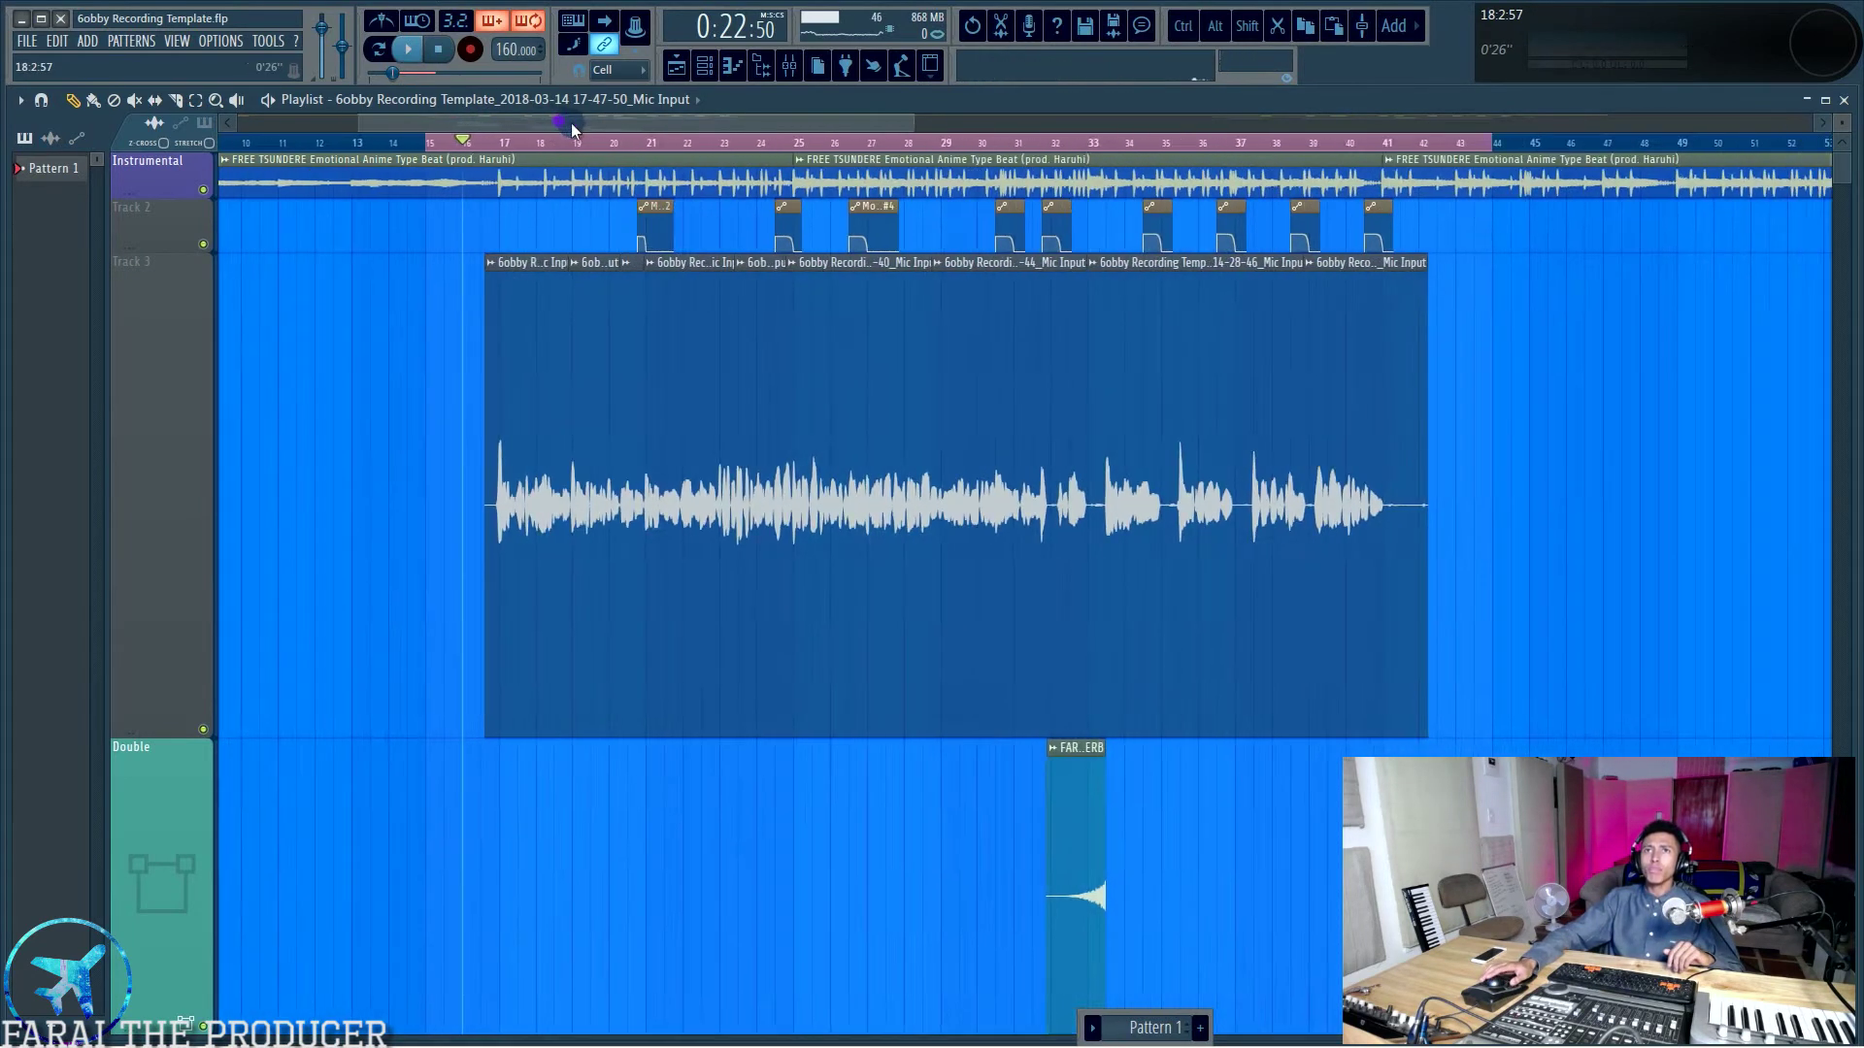
drag(266, 446, 1352, 466)
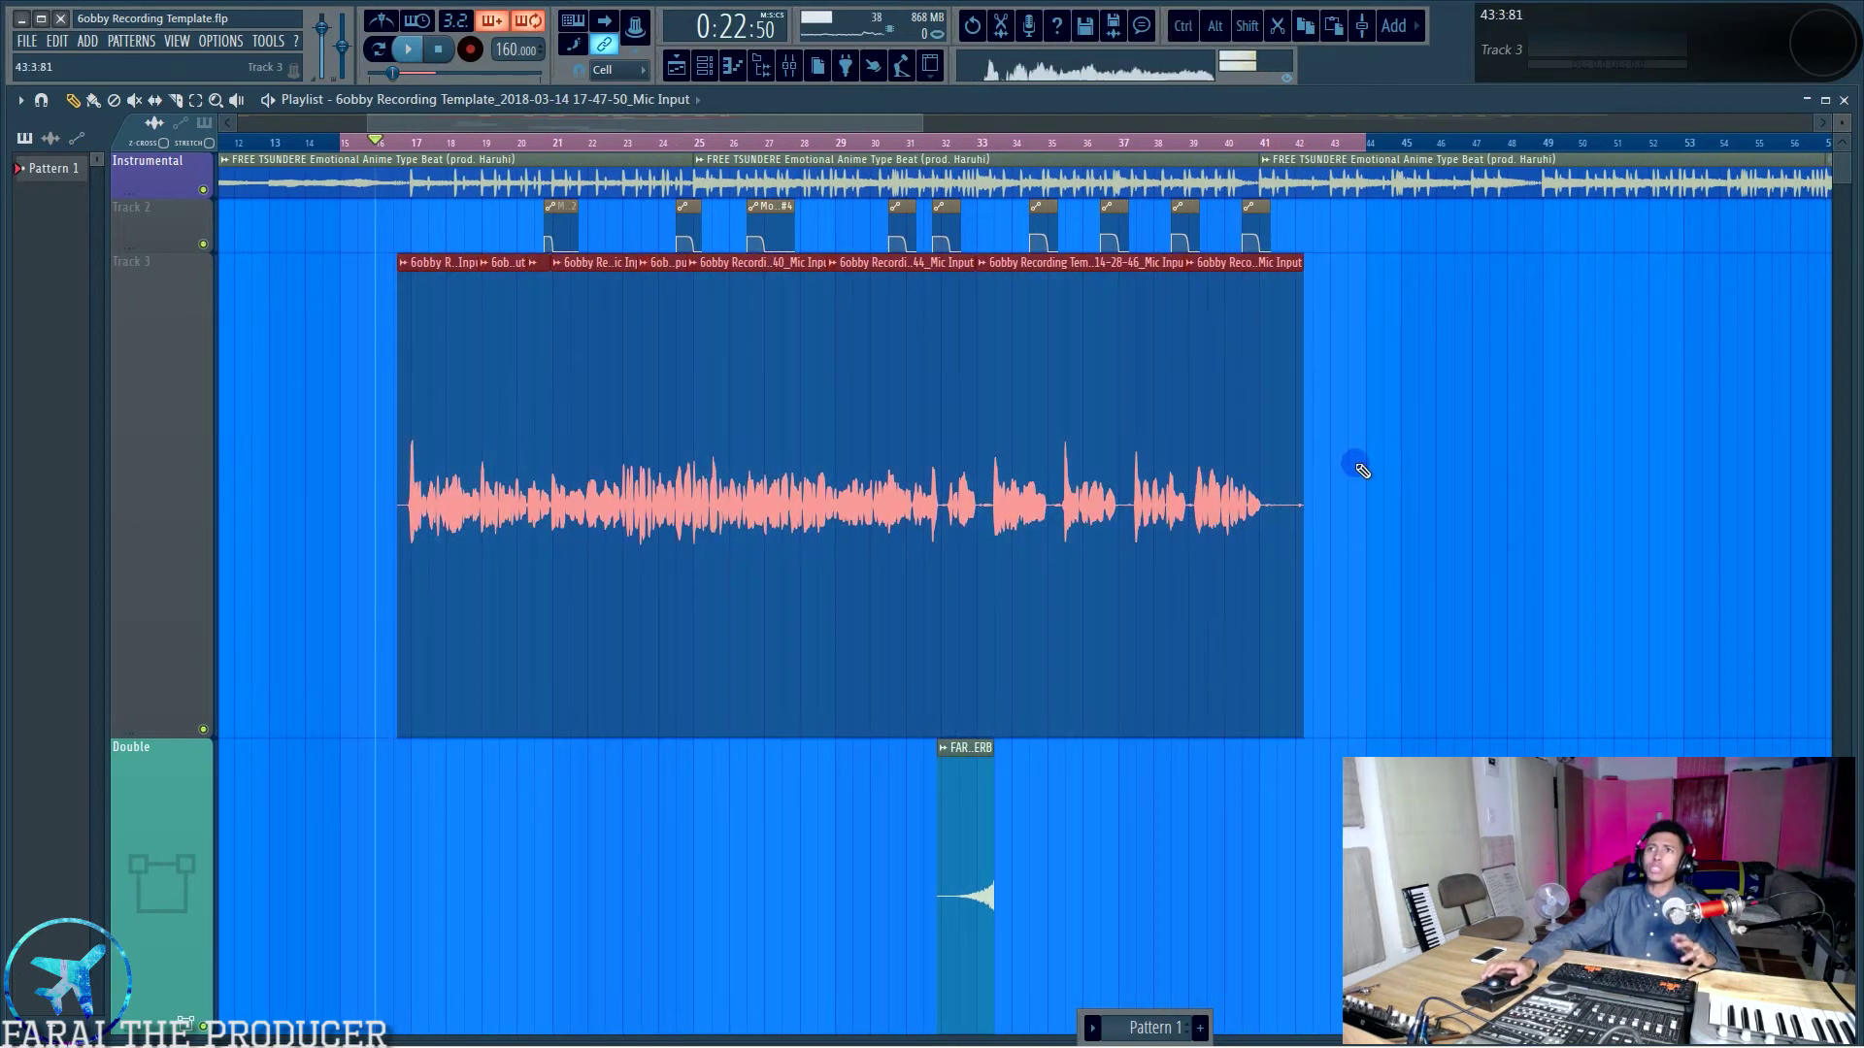
click(1354, 465)
mouse_move(1299, 397)
mouse_down()
mouse_move(1269, 415)
mouse_move(1287, 417)
mouse_up()
drag(1279, 346, 1292, 349)
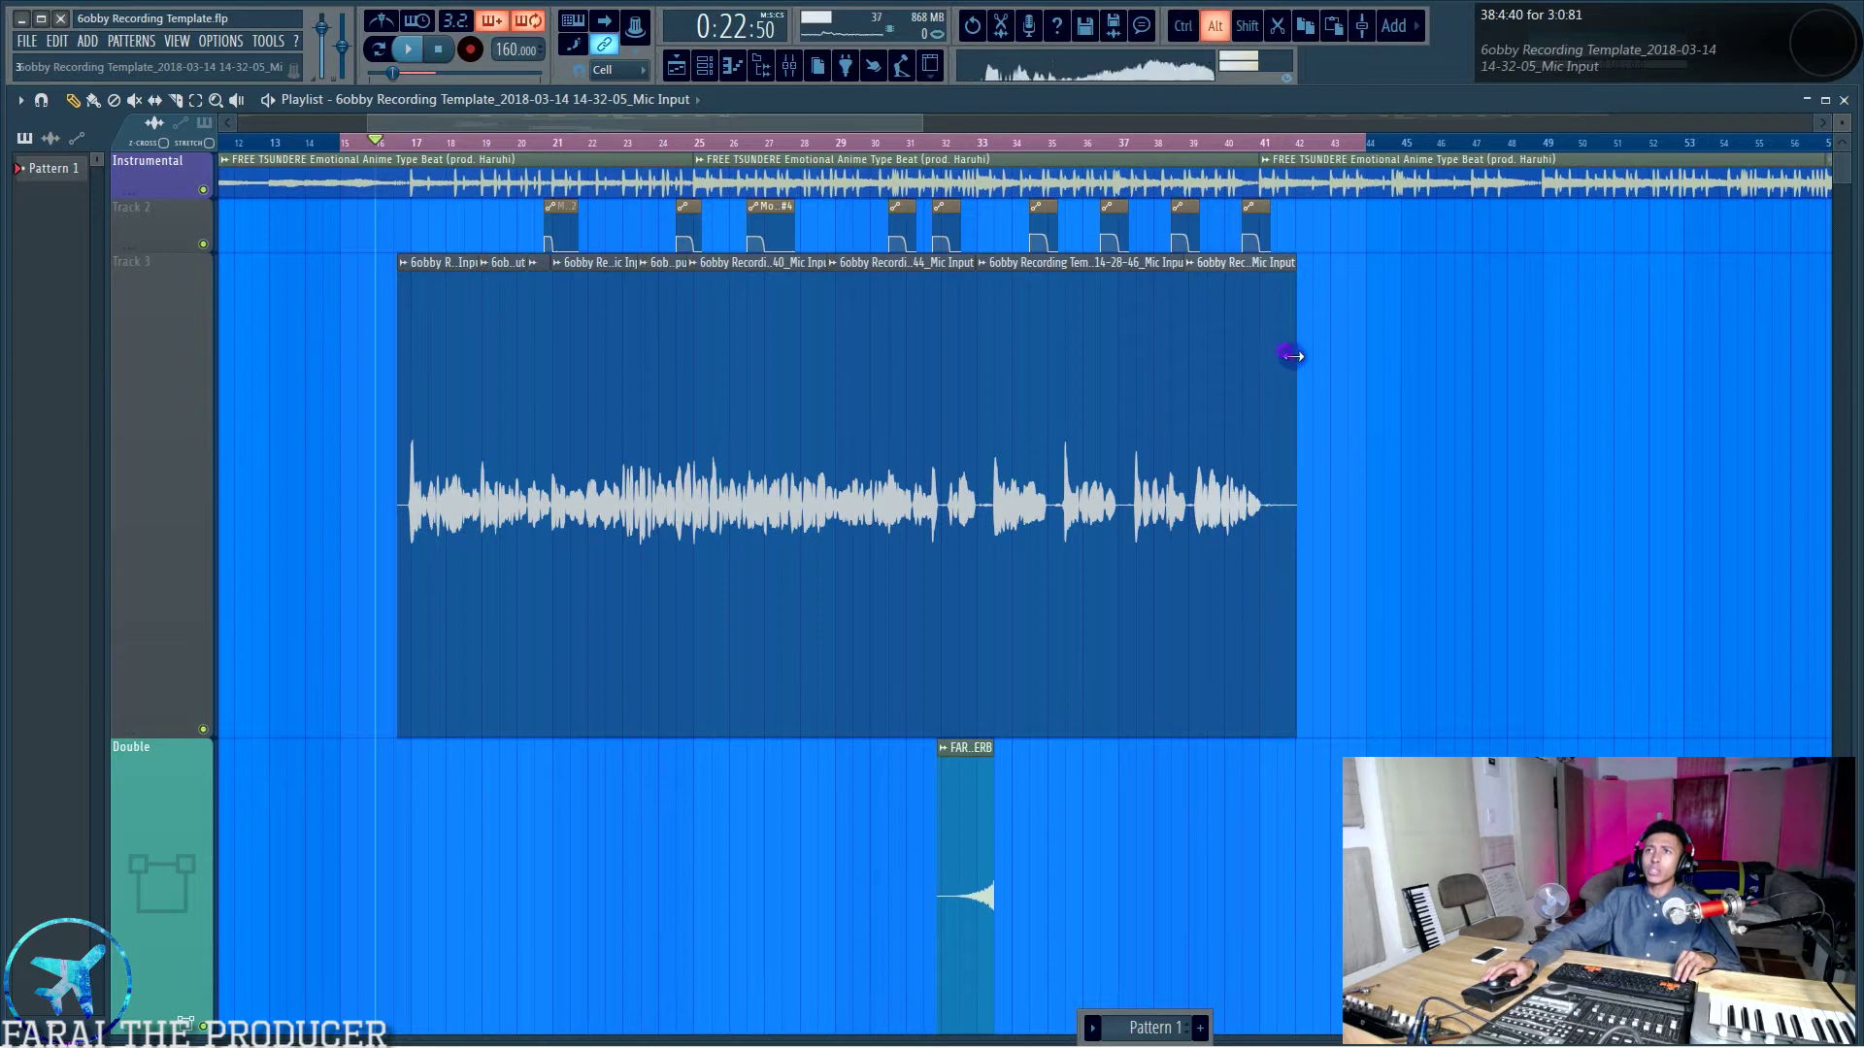
drag(402, 376, 396, 394)
Replace the playlist time selection with one from bar 16 to bar 43 that encloses the first group of vocal takes.
scroll(440, 151, down, 4)
scroll(438, 152, down, 2)
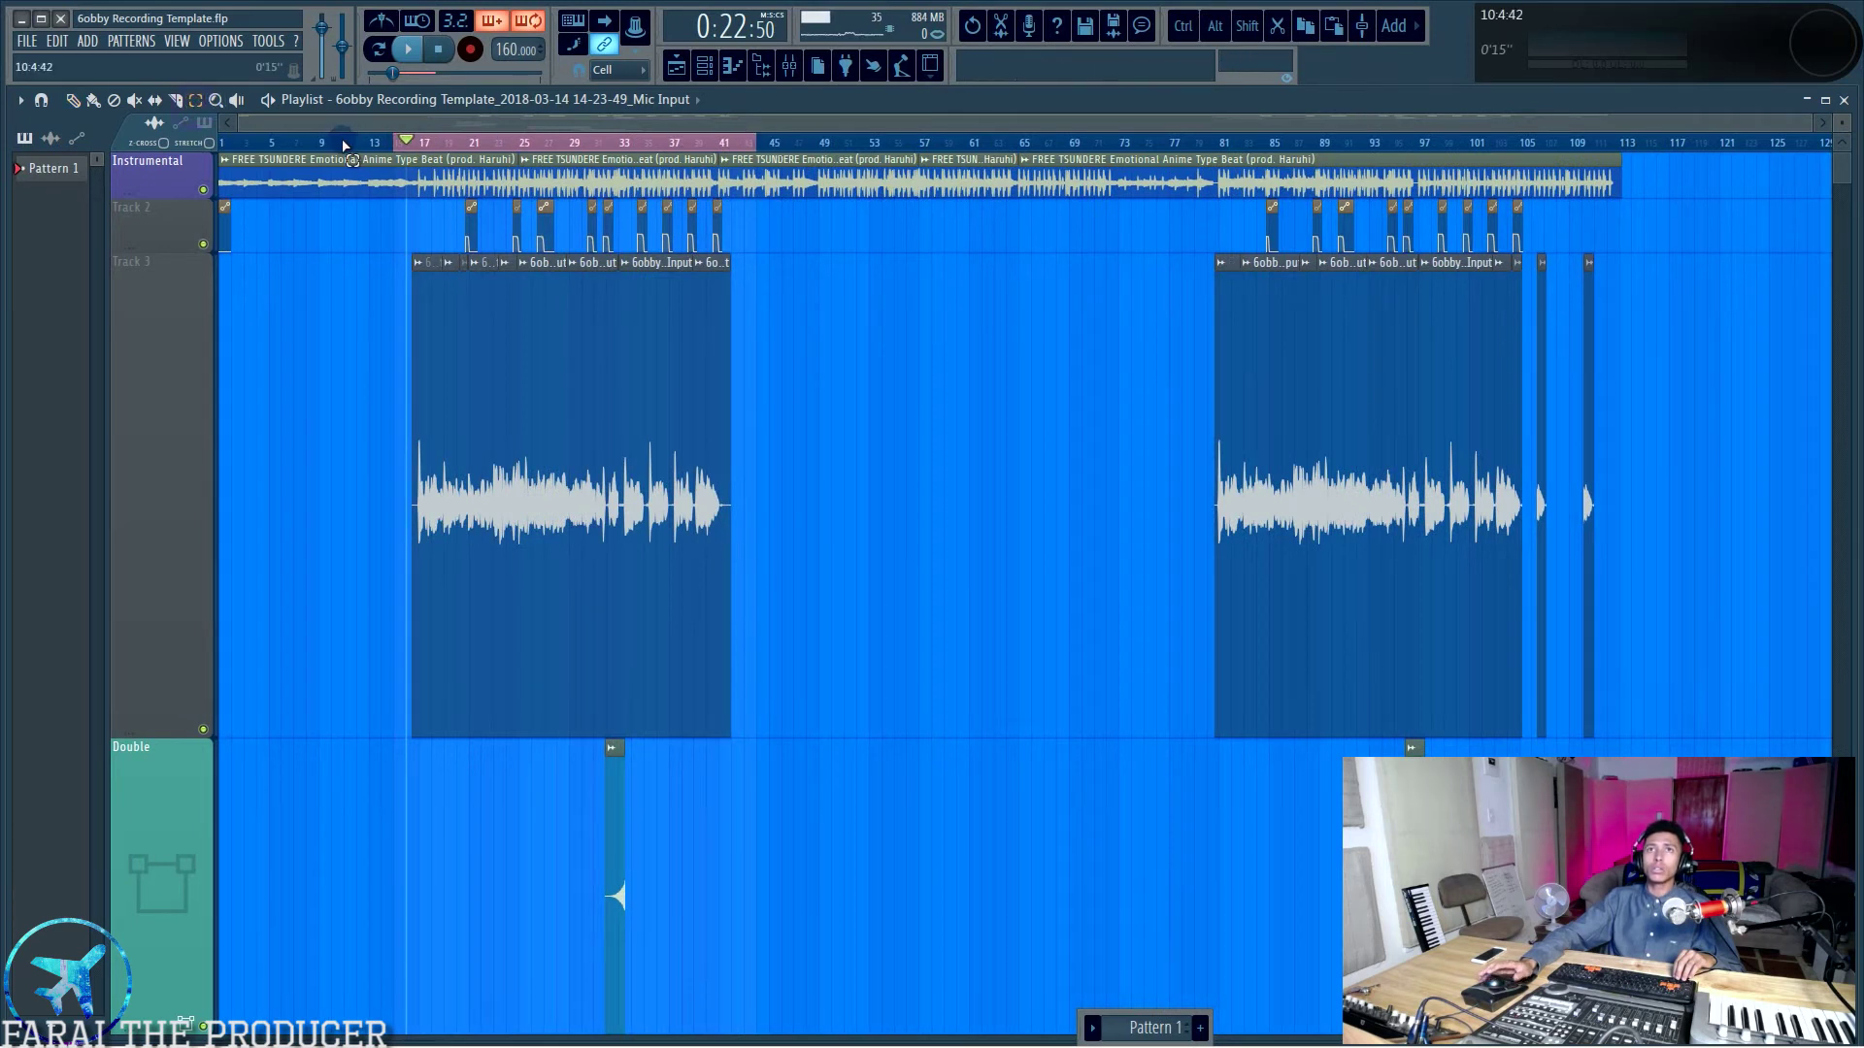
click(217, 106)
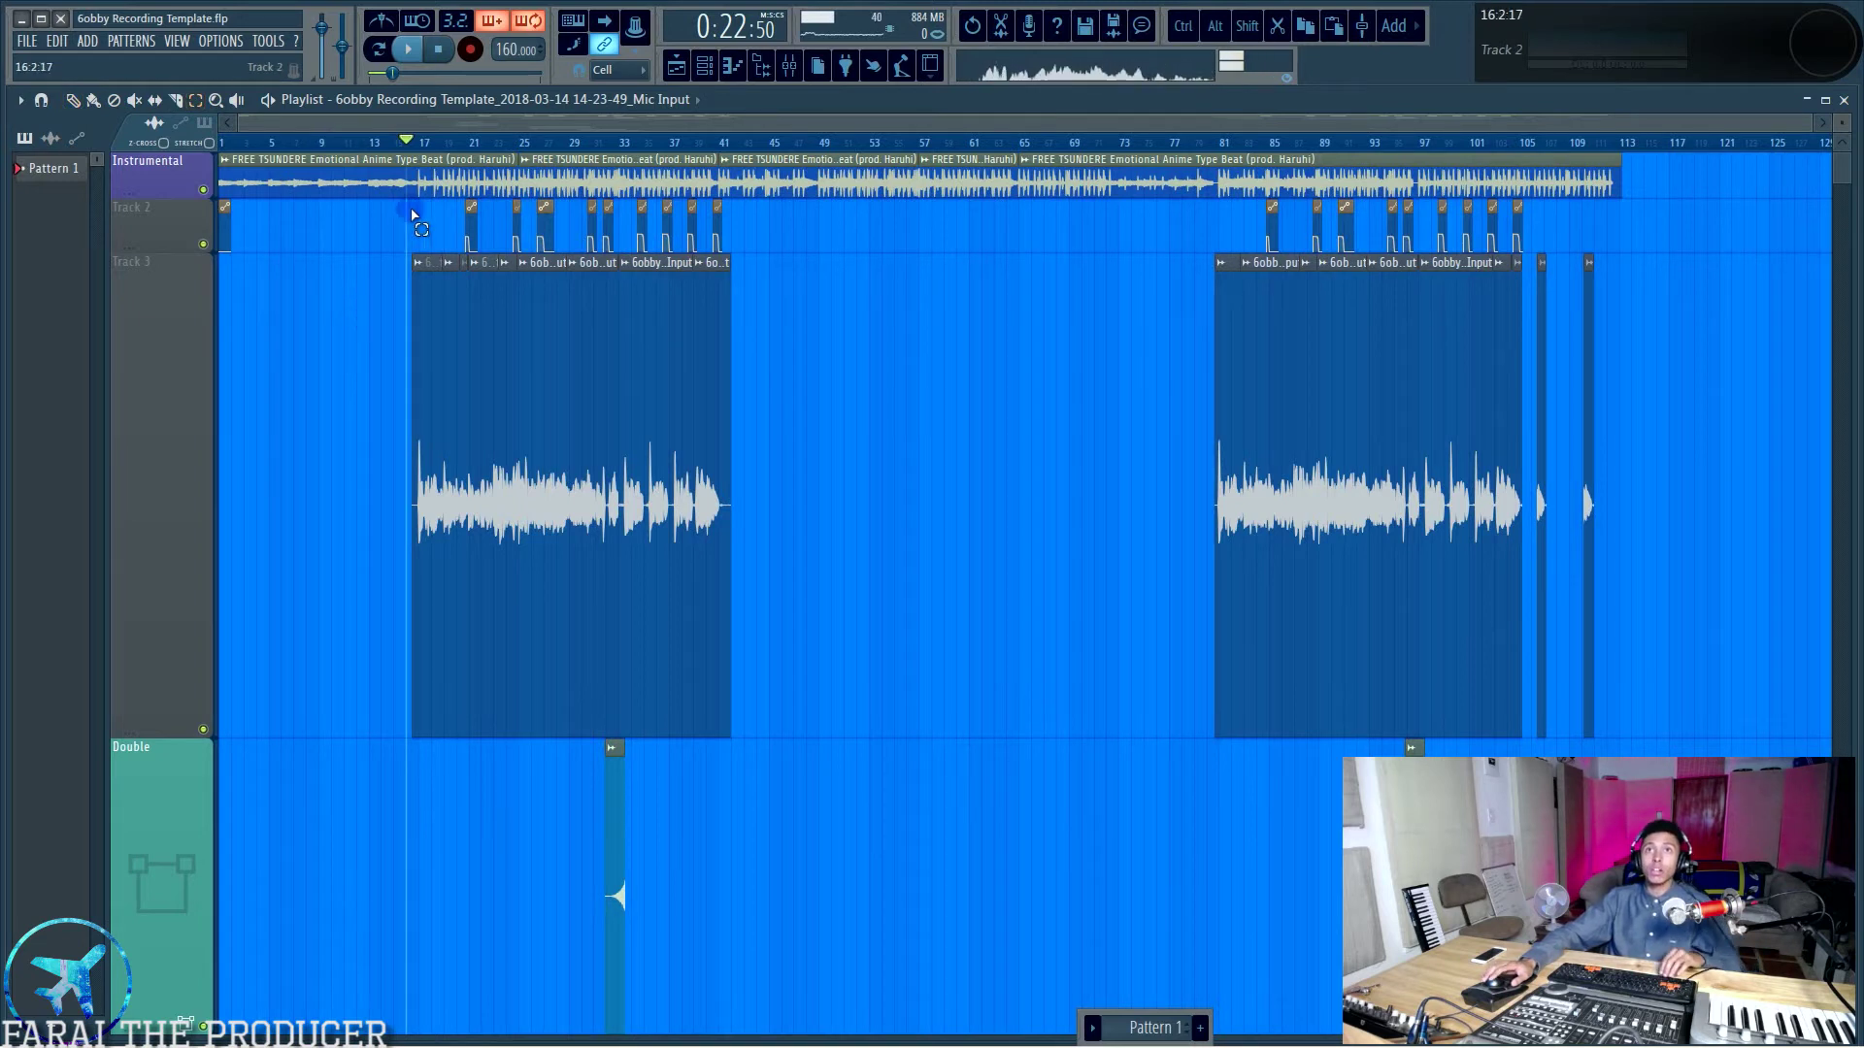
scroll(417, 144, up, 5)
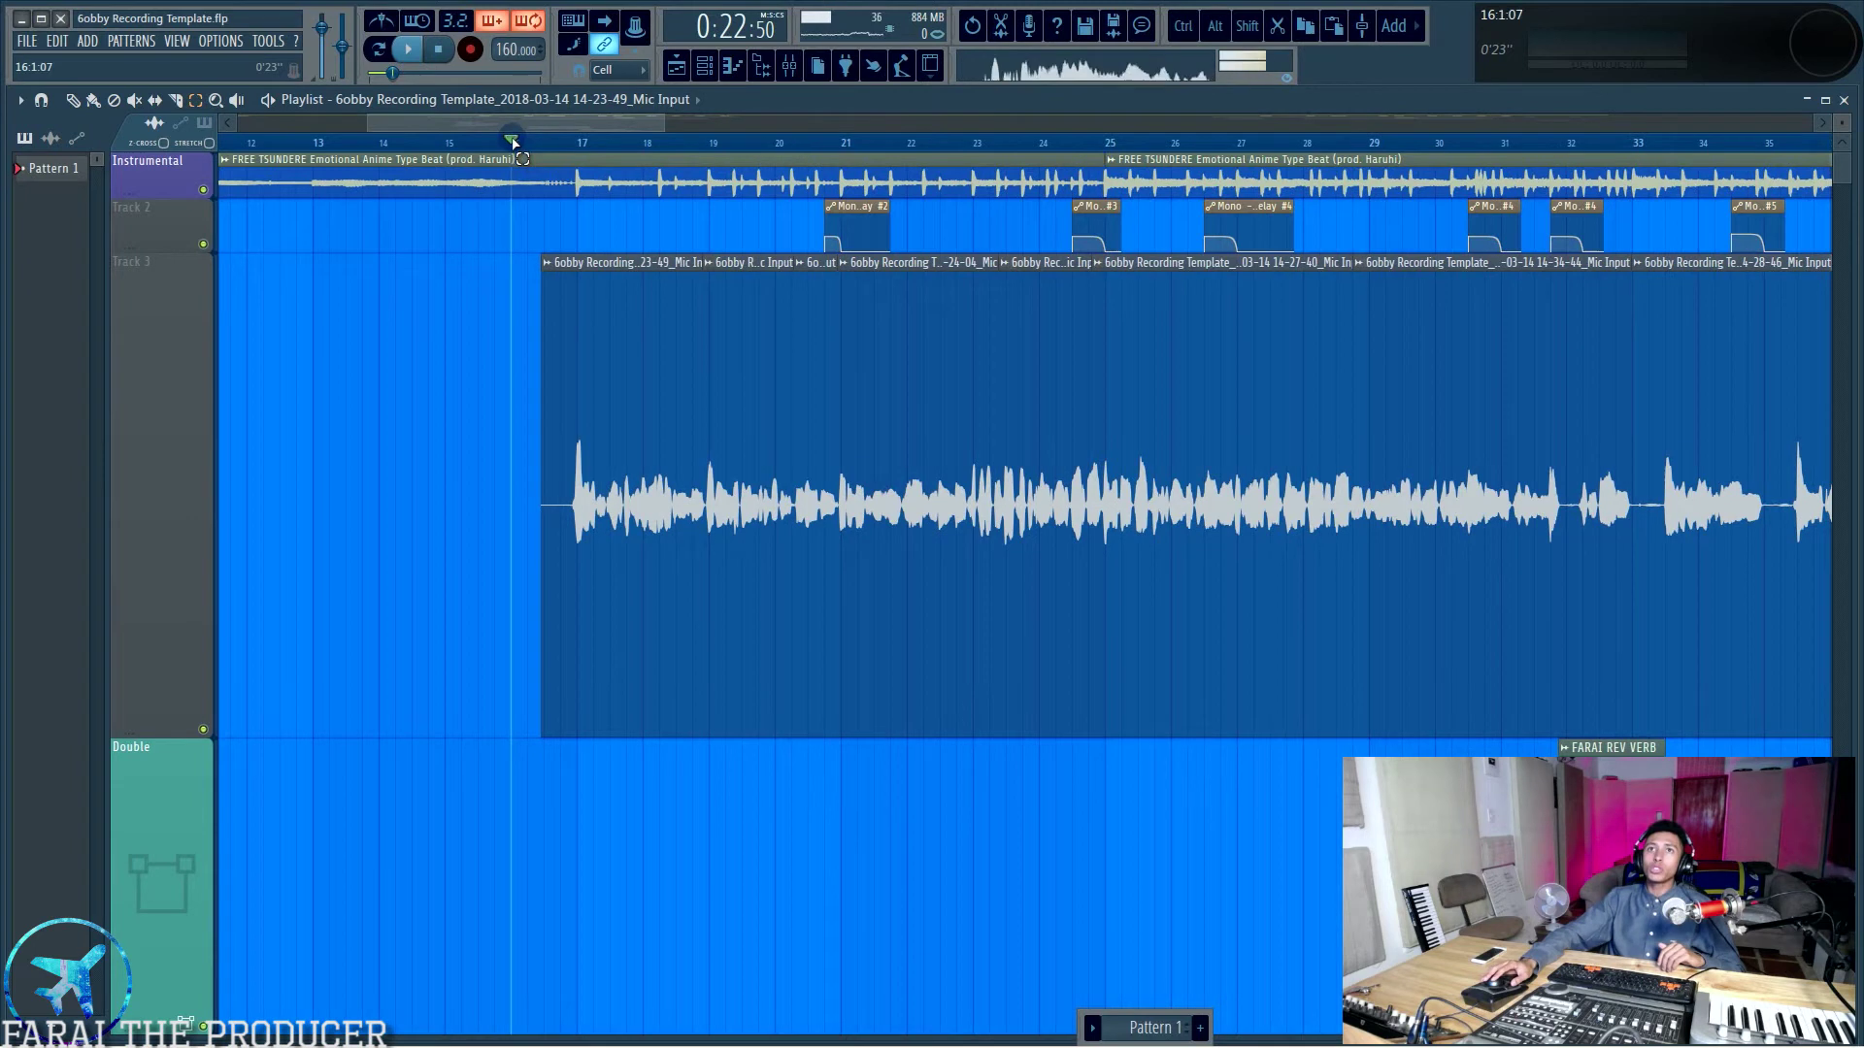
drag(524, 508, 593, 519)
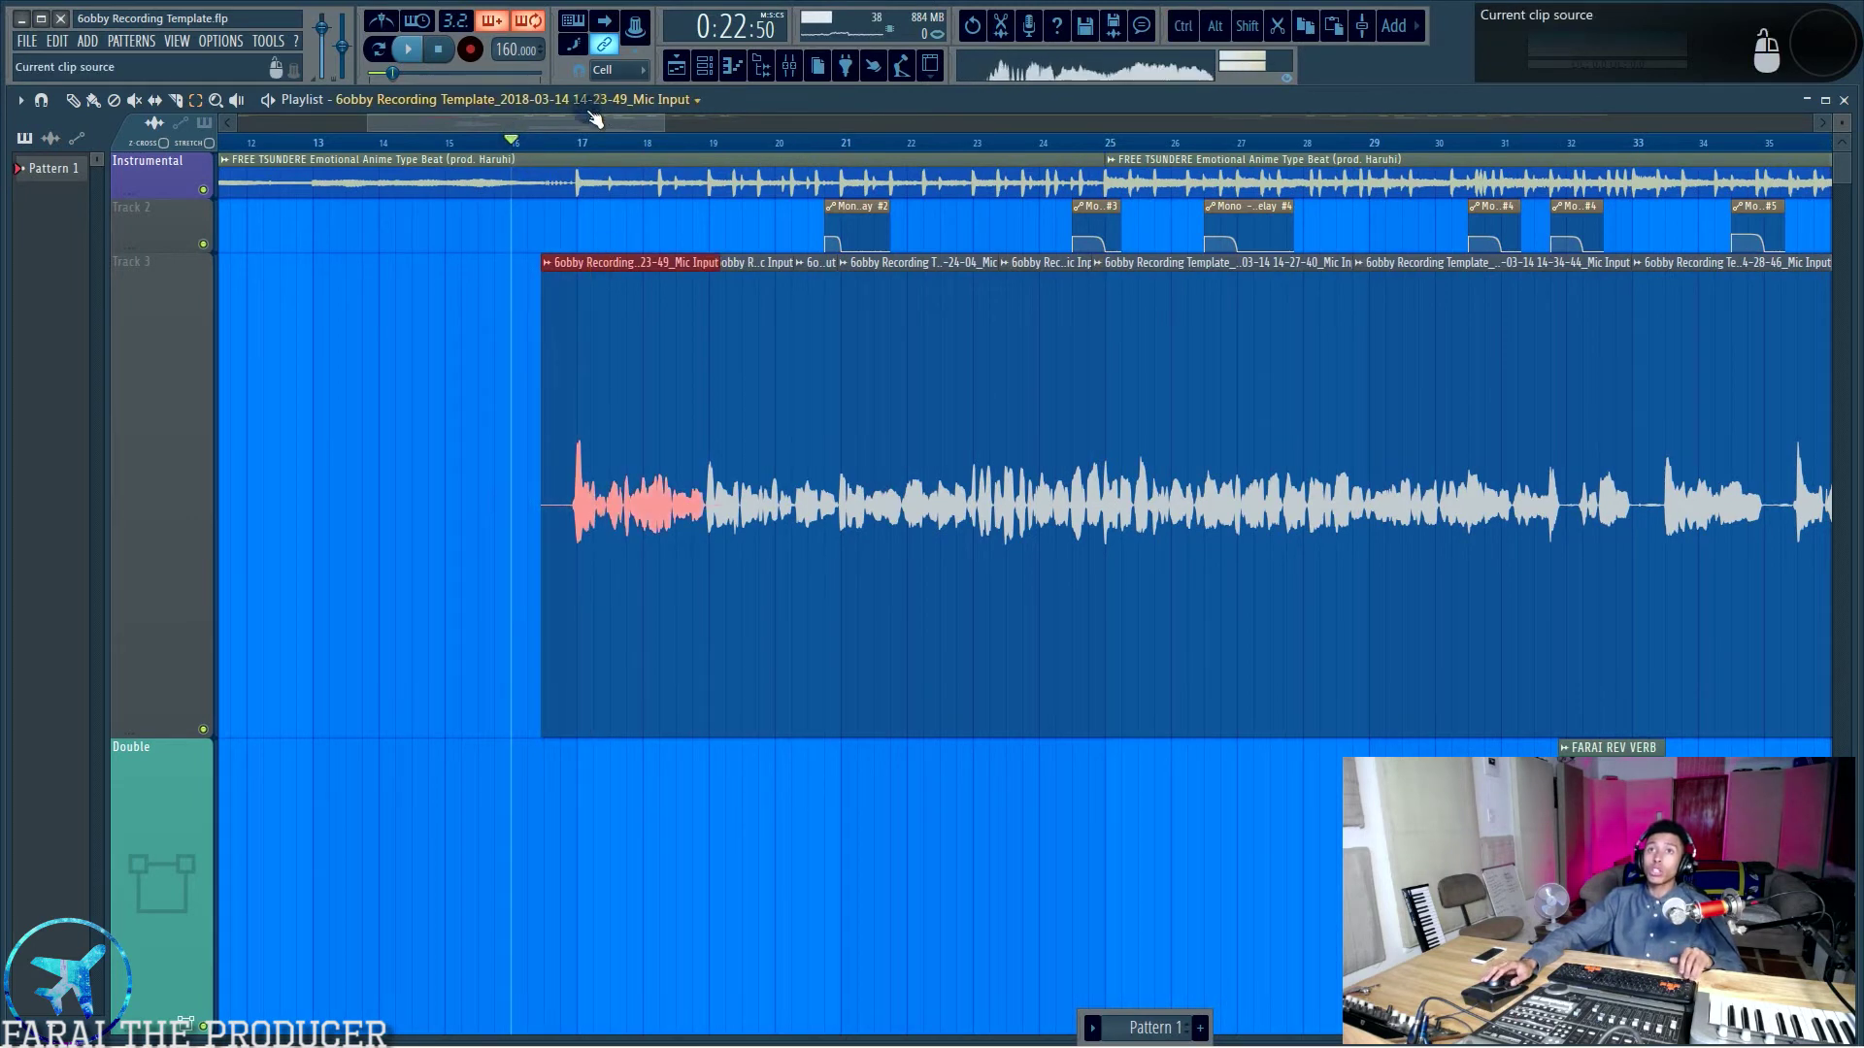
drag(571, 145, 711, 158)
click(539, 144)
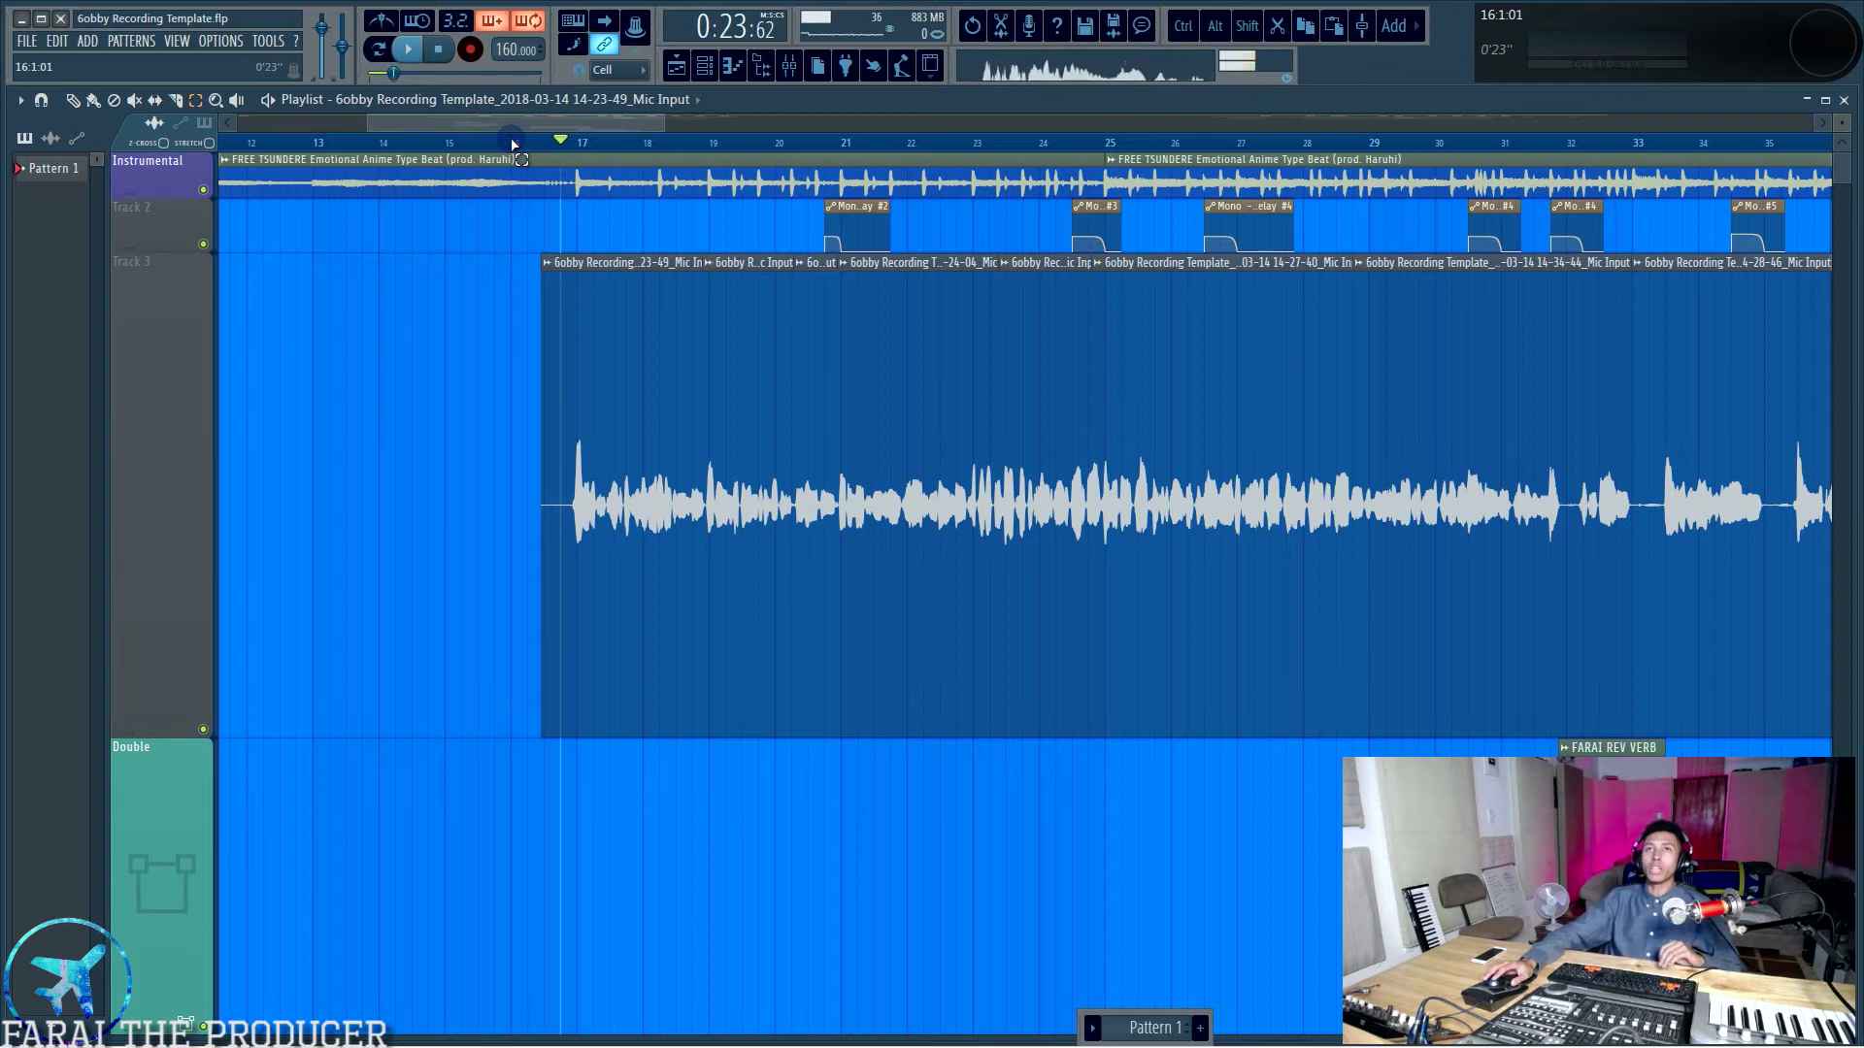
drag(513, 144, 1679, 241)
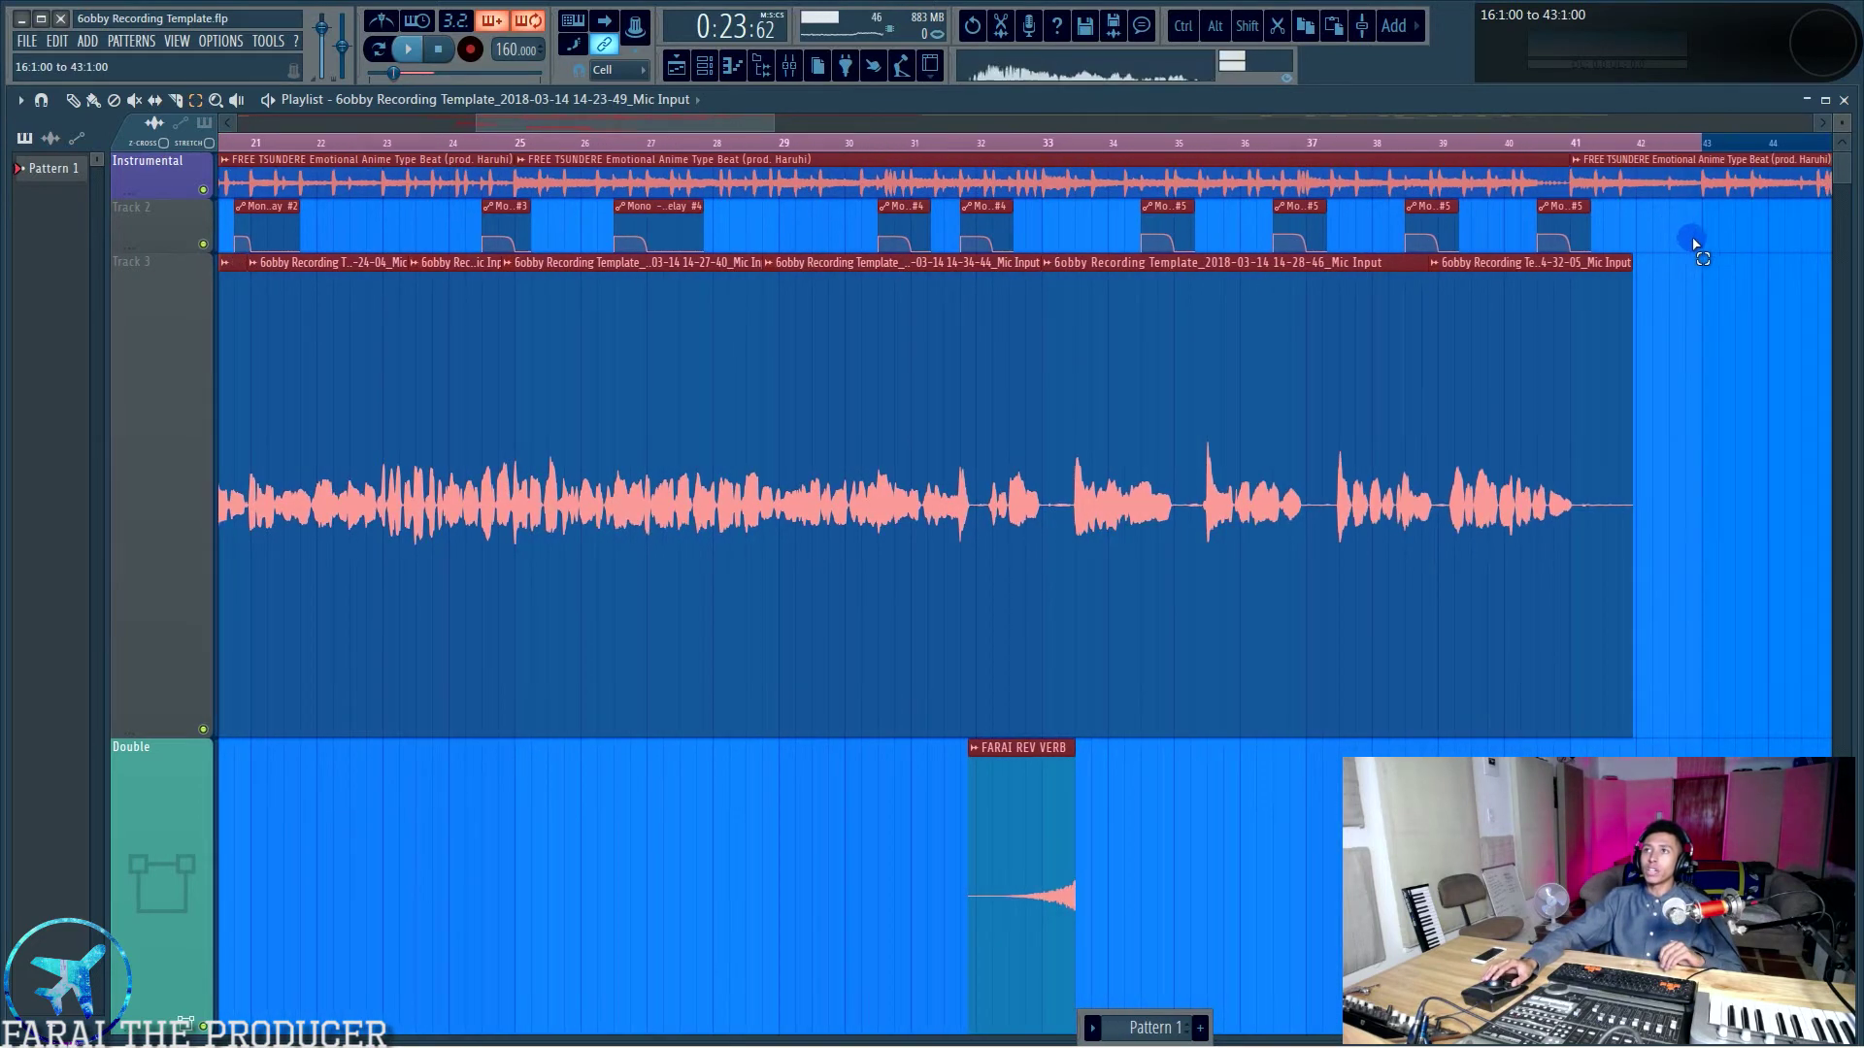
Select only the Track 3 vocal clips within the time range and reduce the height of Track 3.
scroll(1560, 138, down, 5)
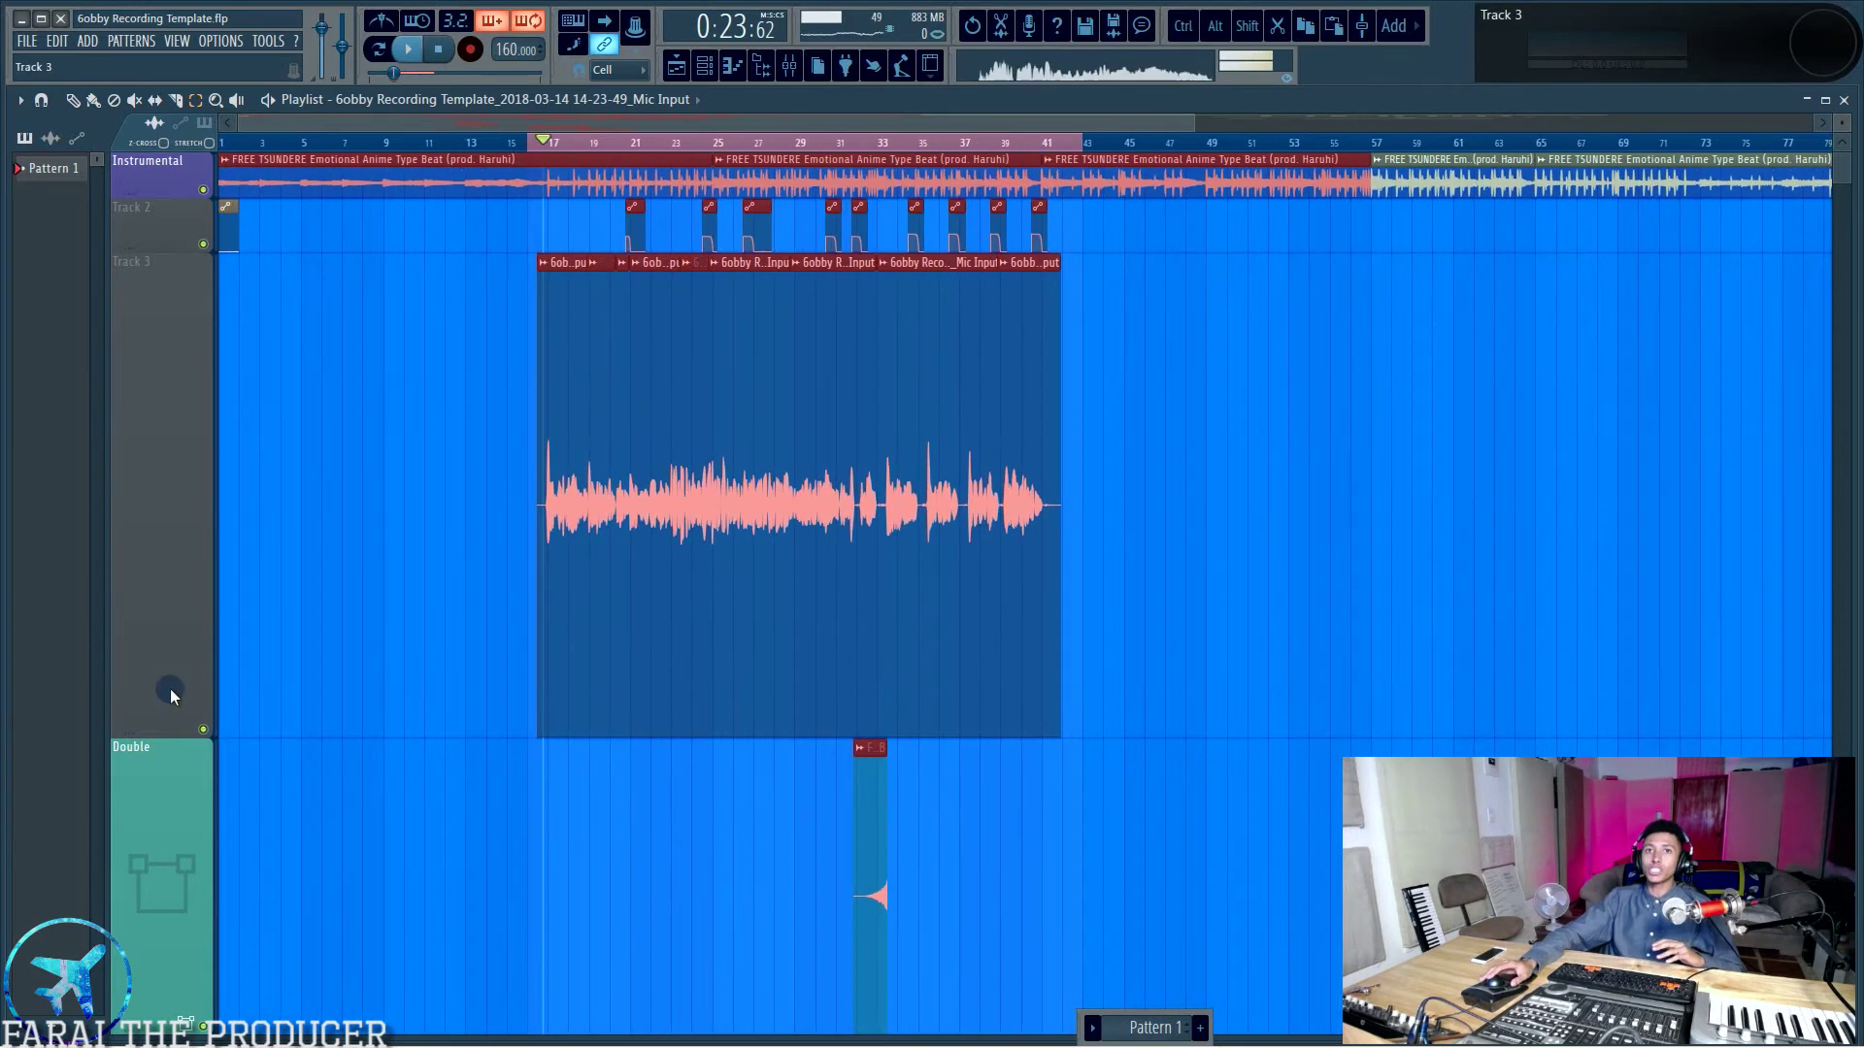
click(137, 530)
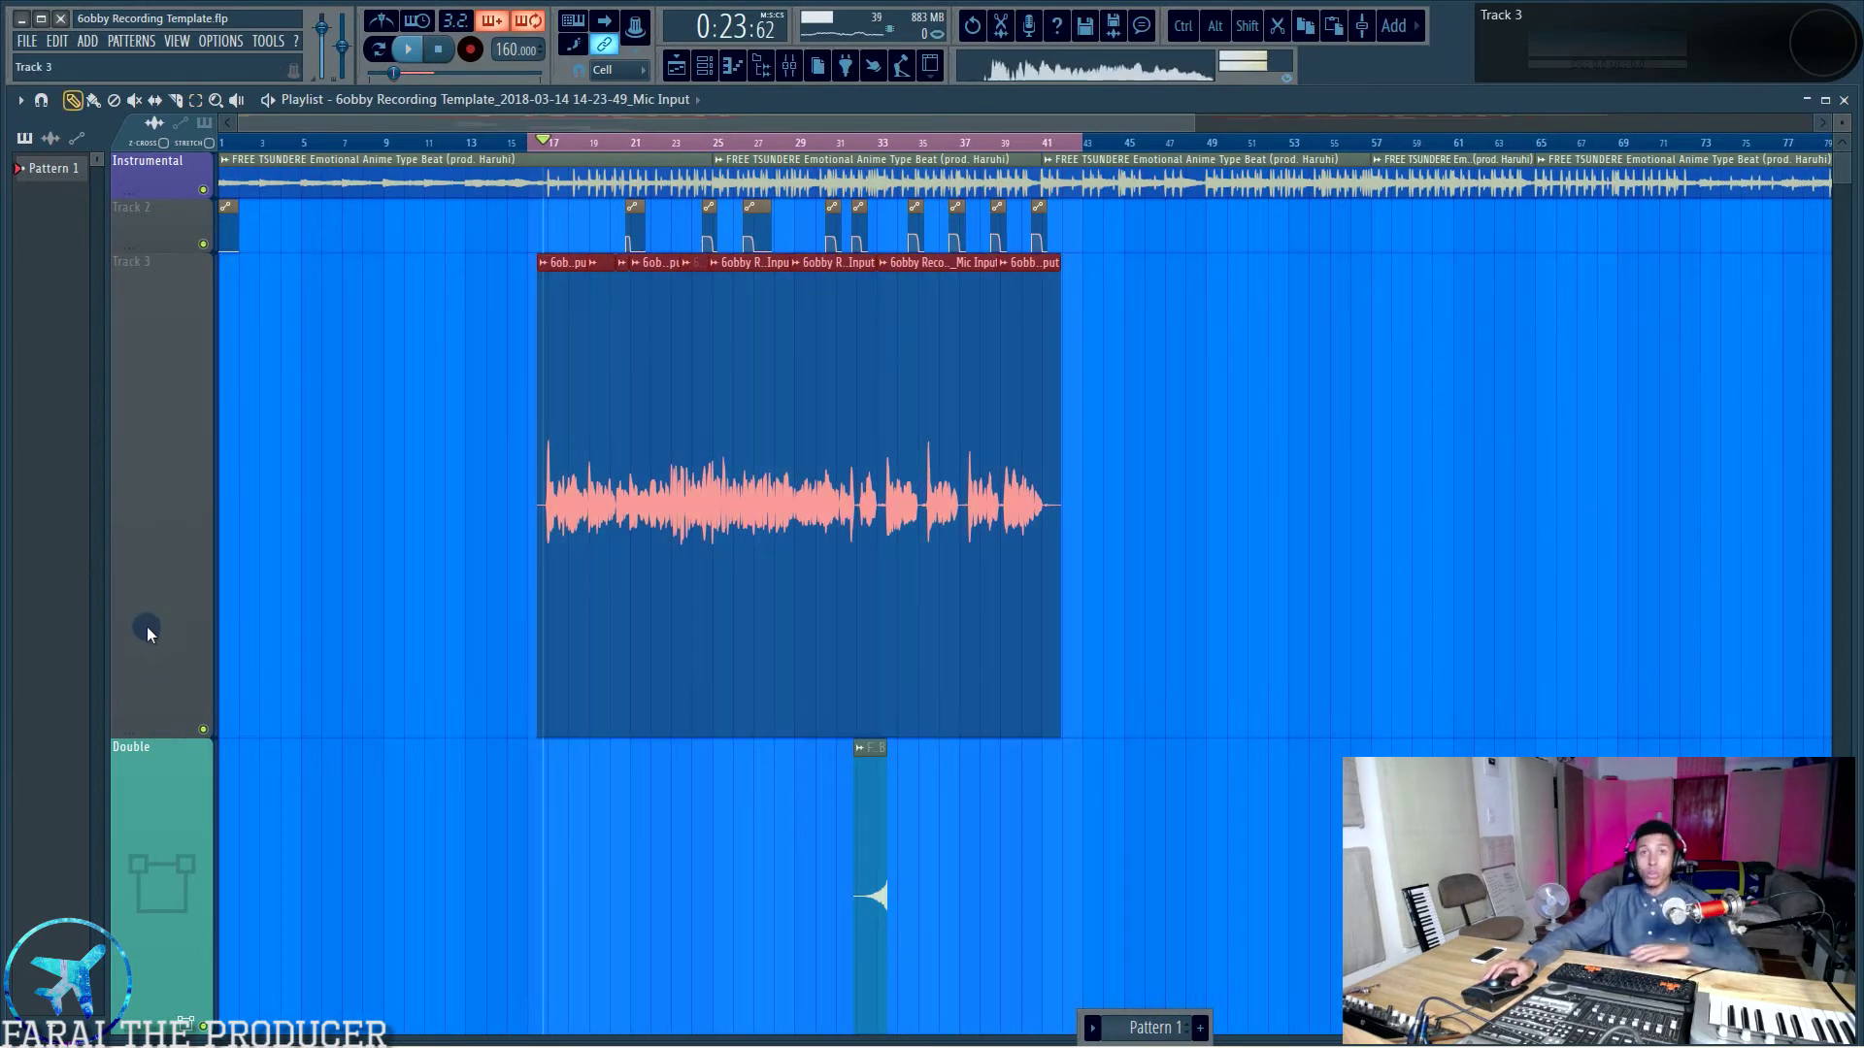
drag(144, 733, 145, 466)
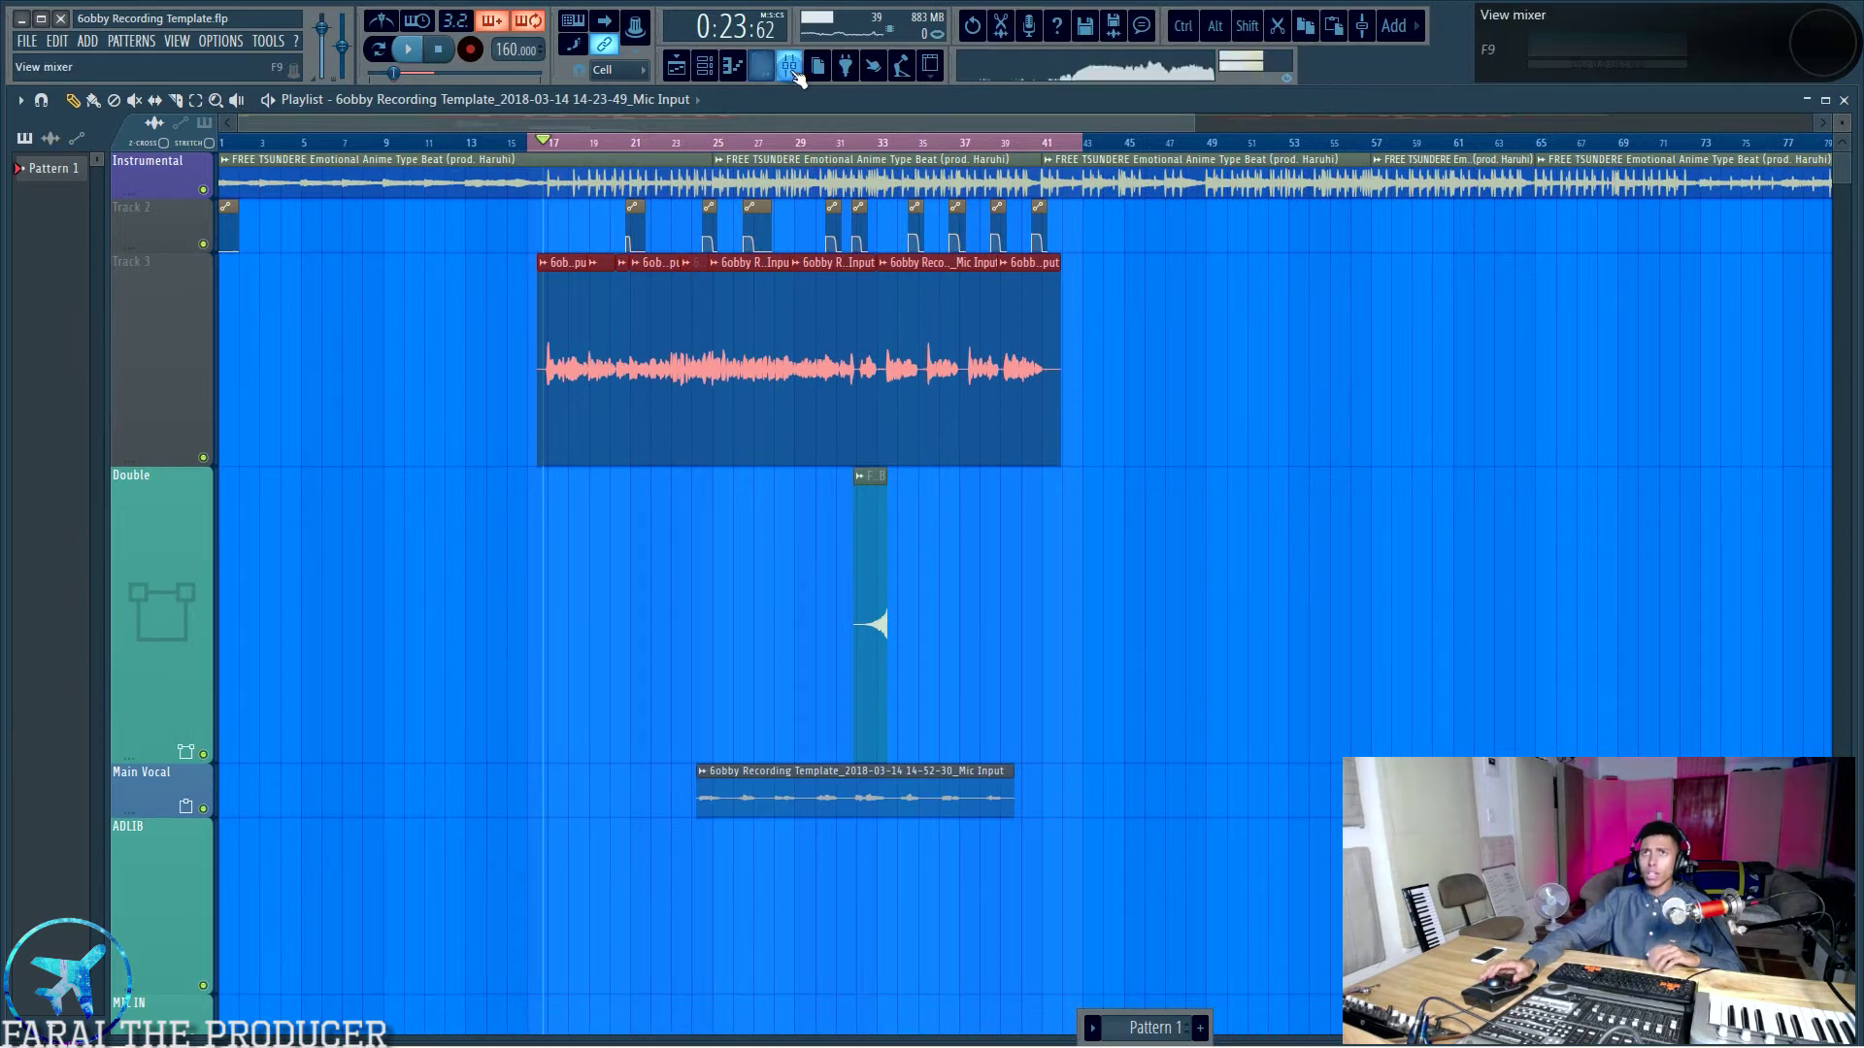
Open the mixer and leave the Master track unarmed for disk recording.
click(789, 65)
click(677, 66)
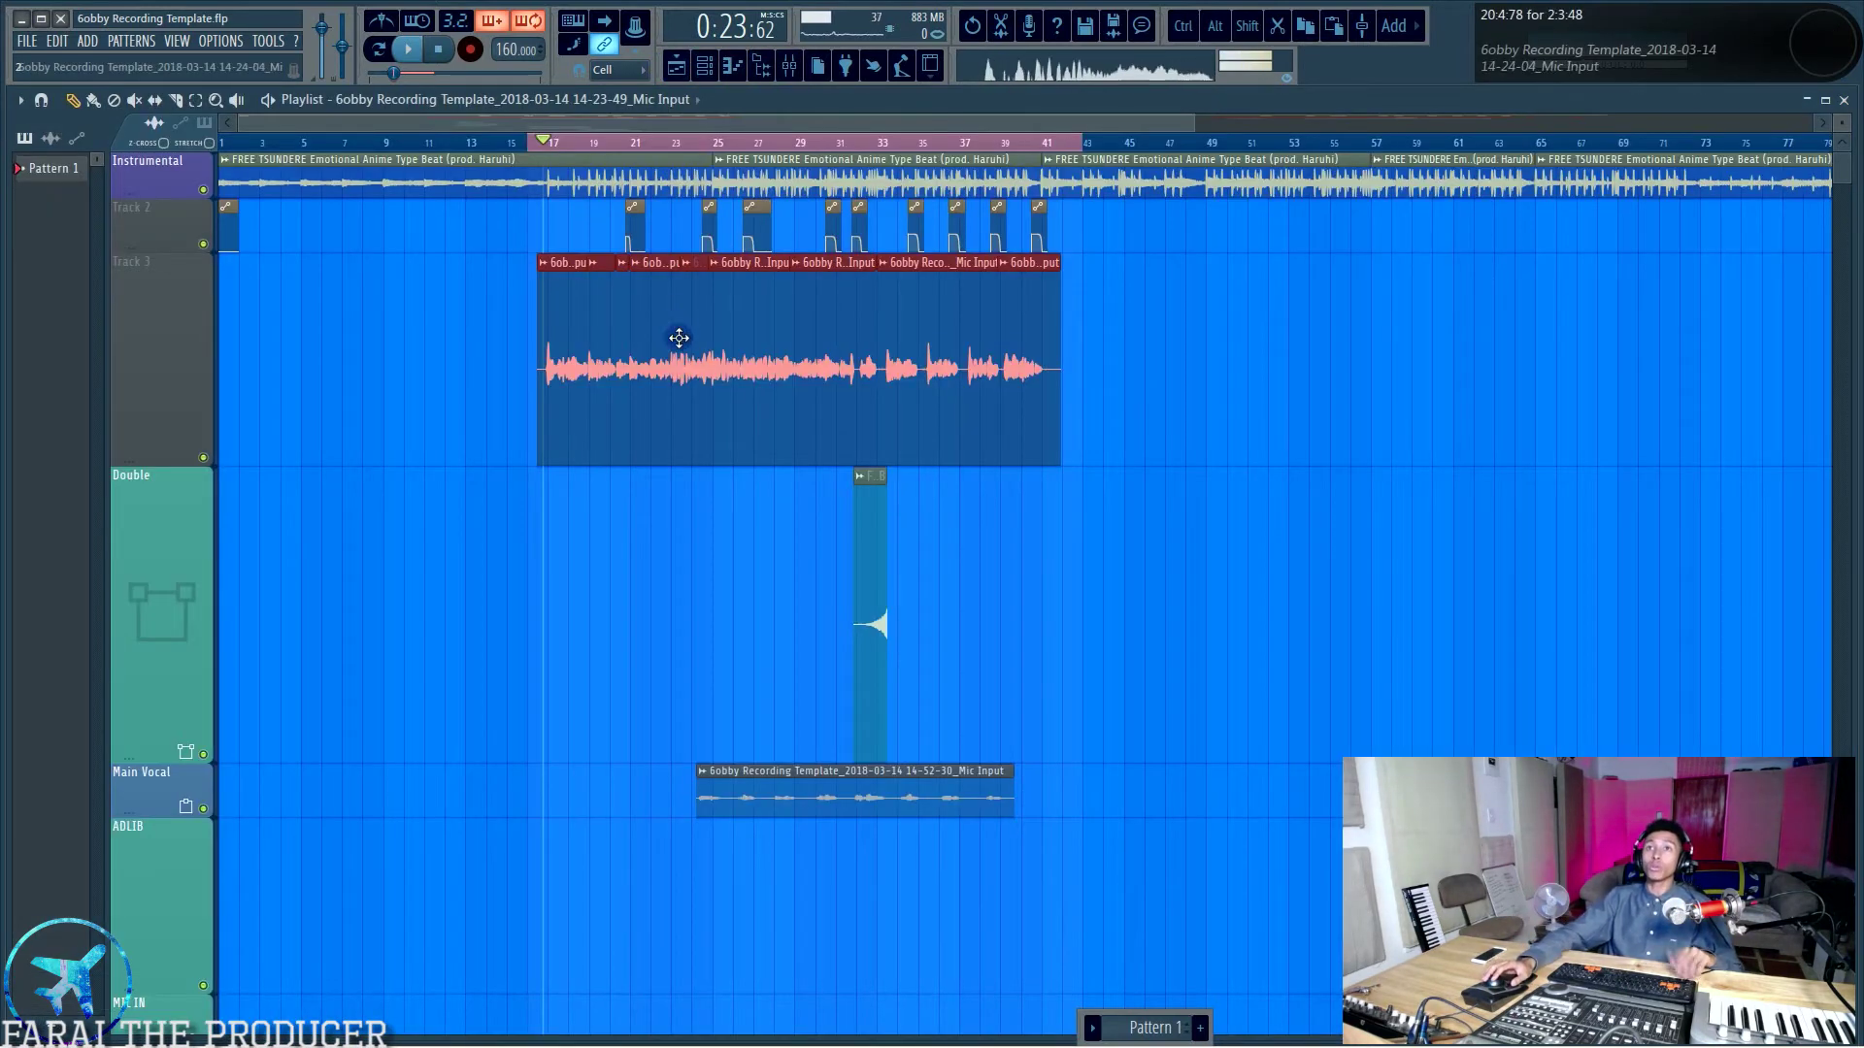
click(791, 65)
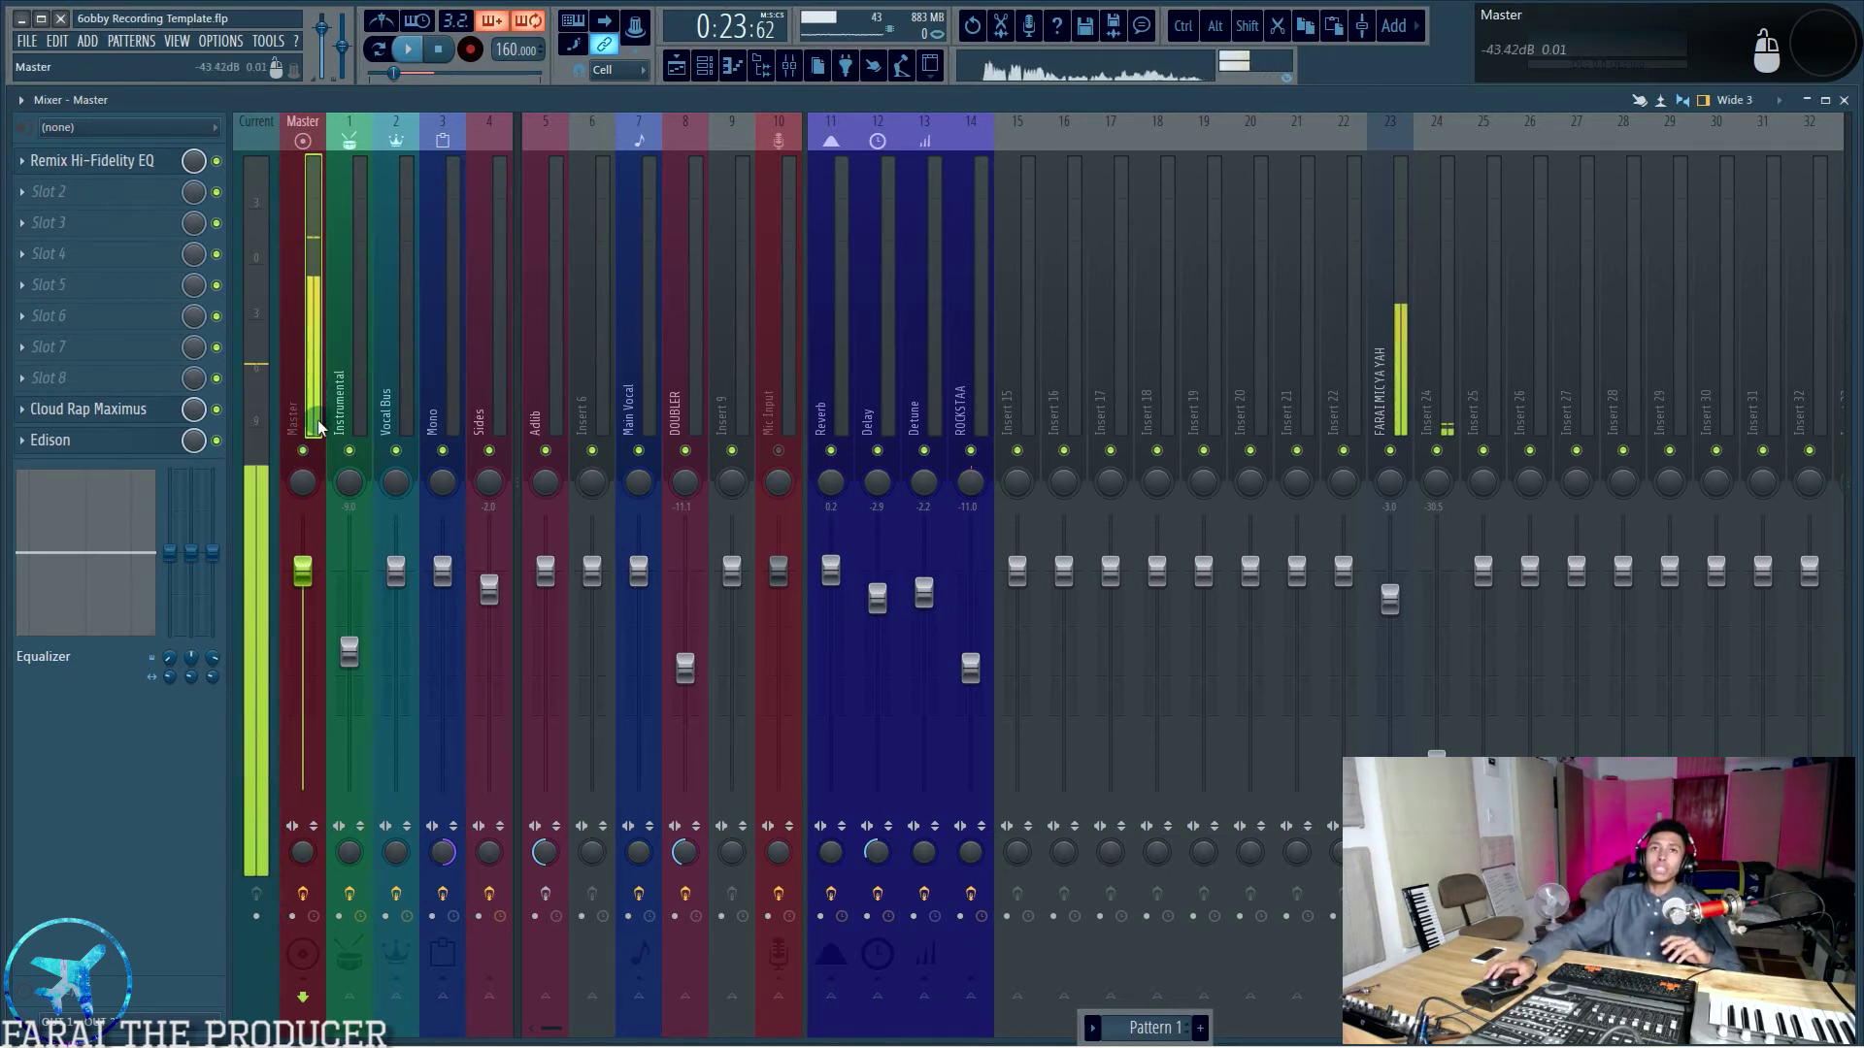
click(292, 917)
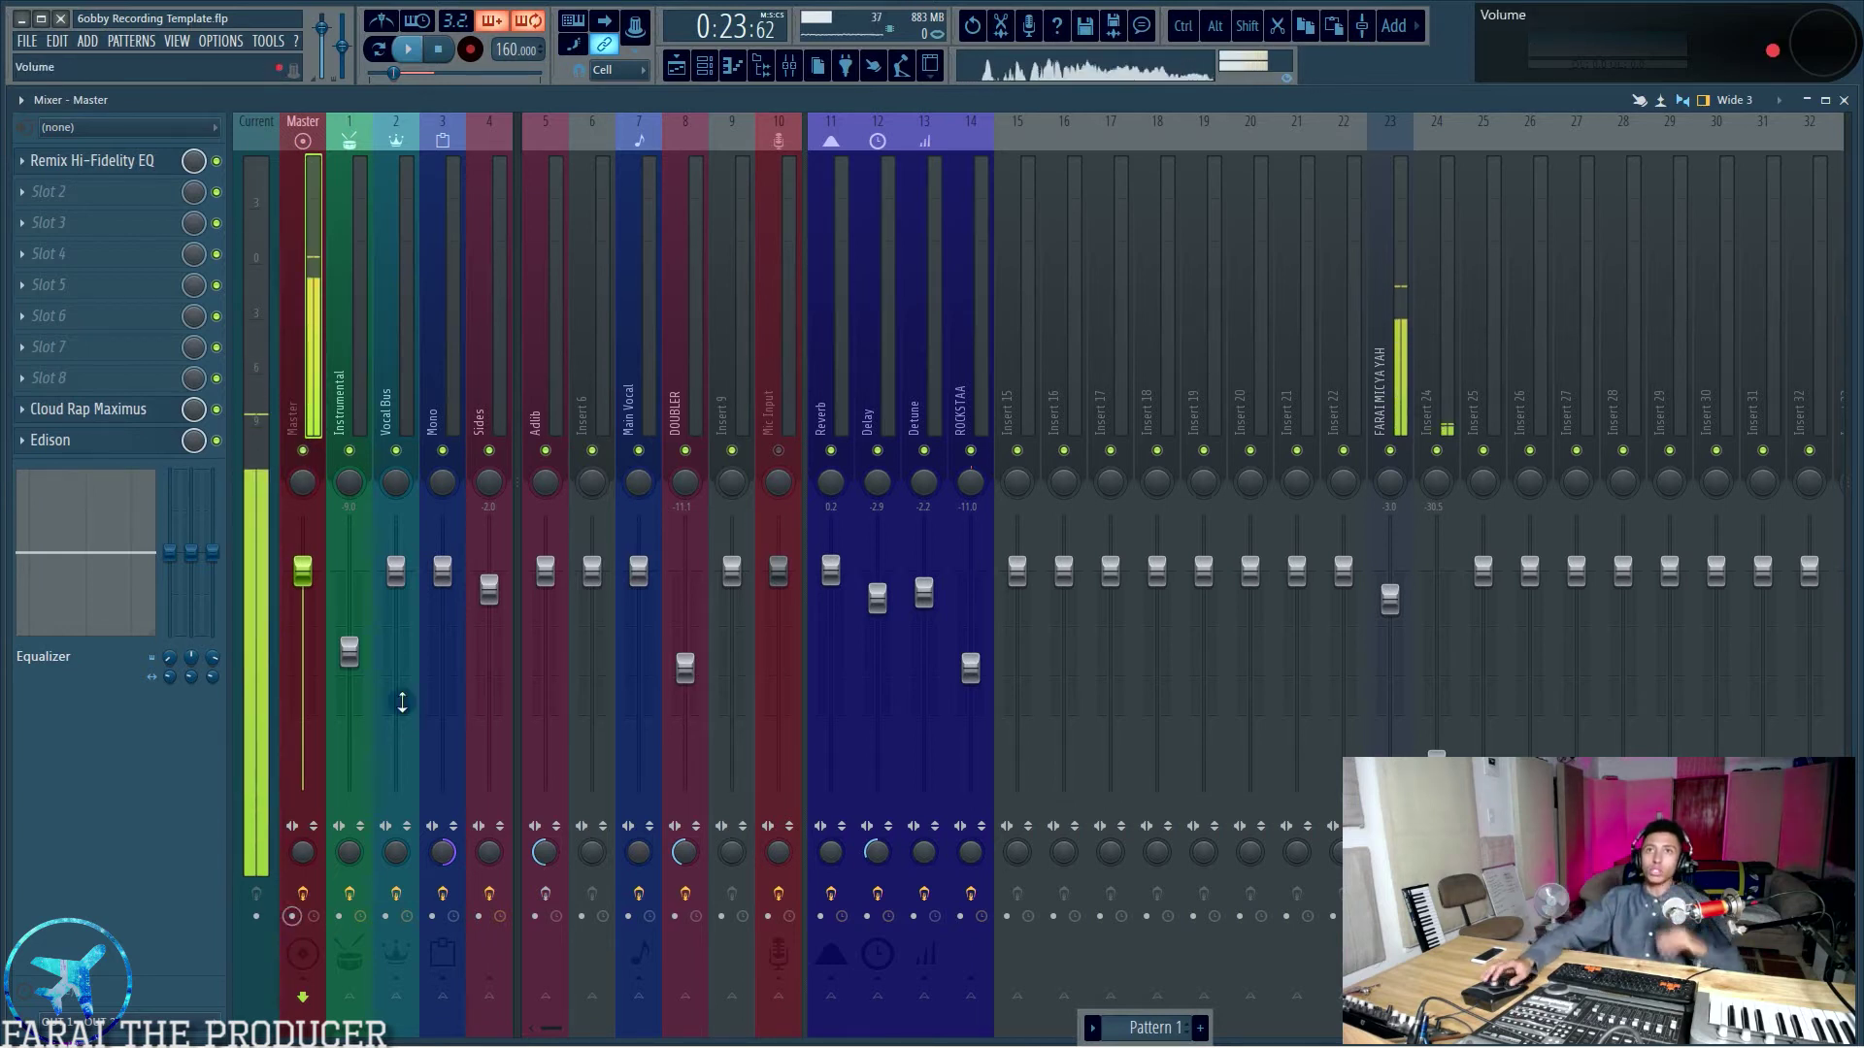
Rename the Mono mixer track as Mono (main Vocal).
click(446, 339)
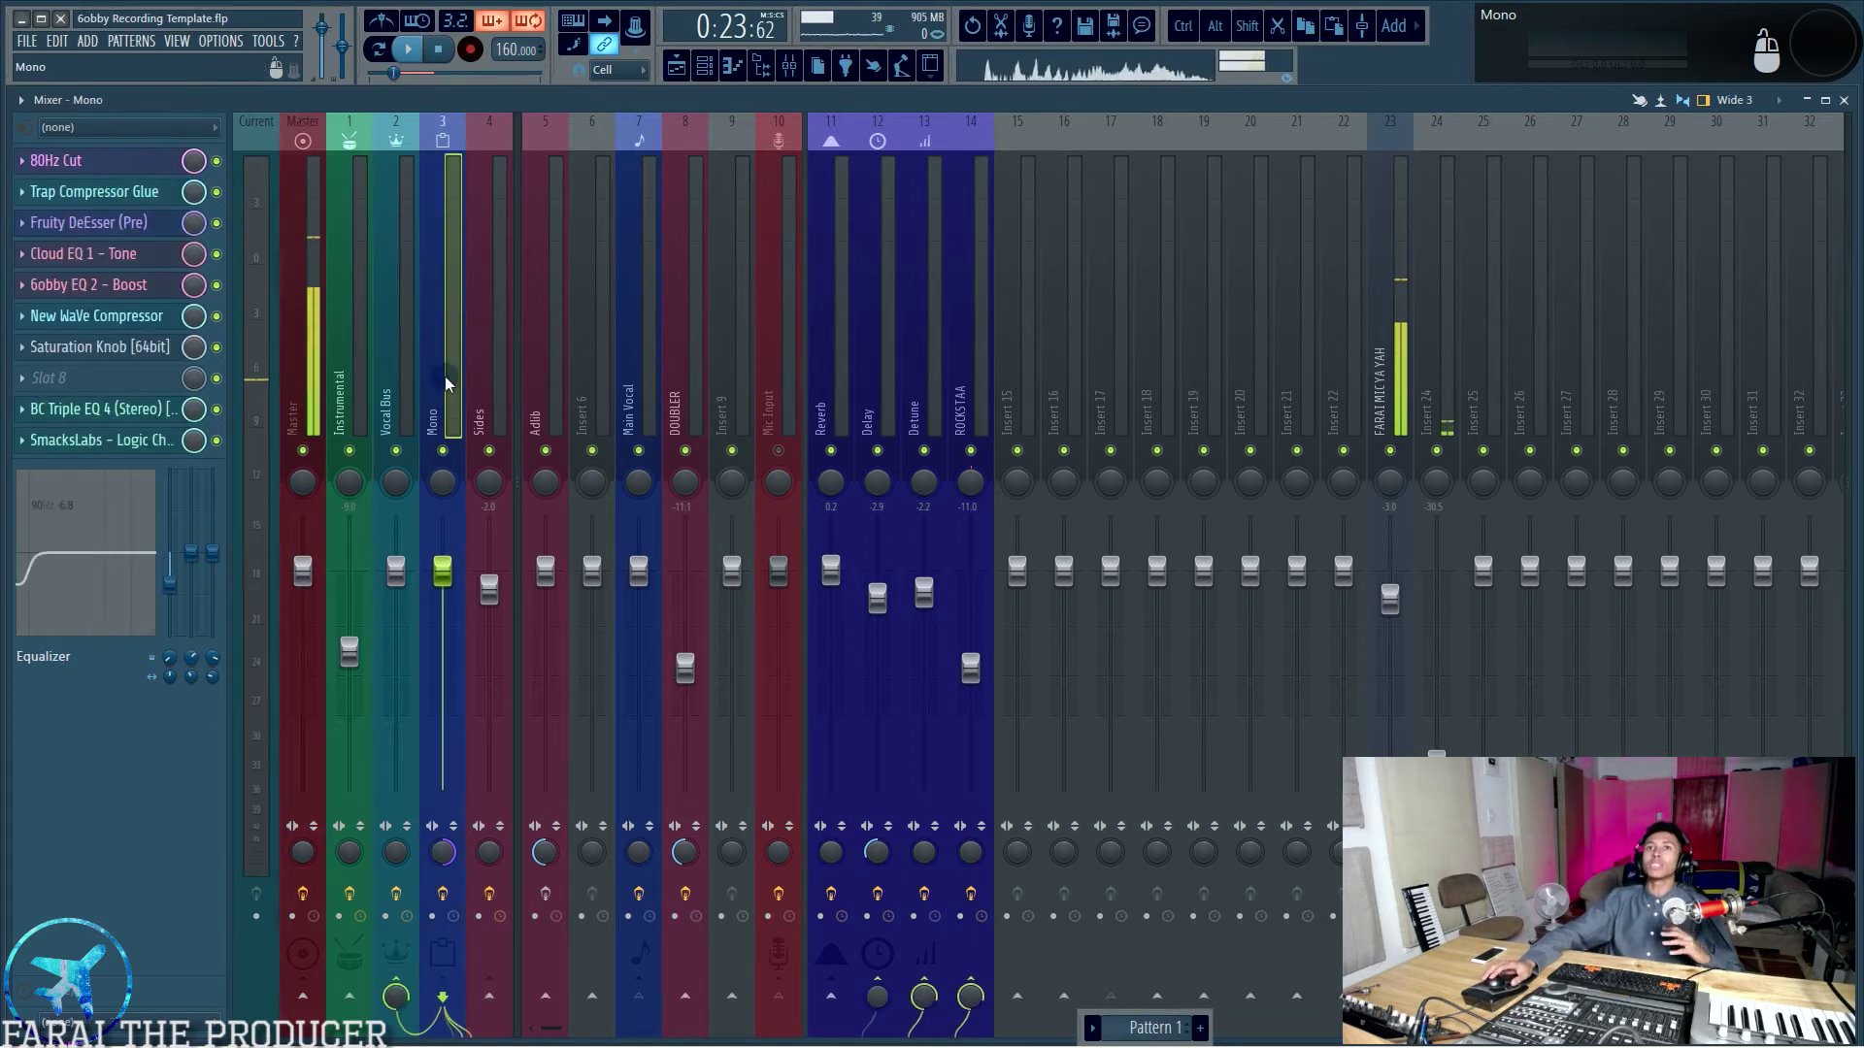
right_click(458, 339)
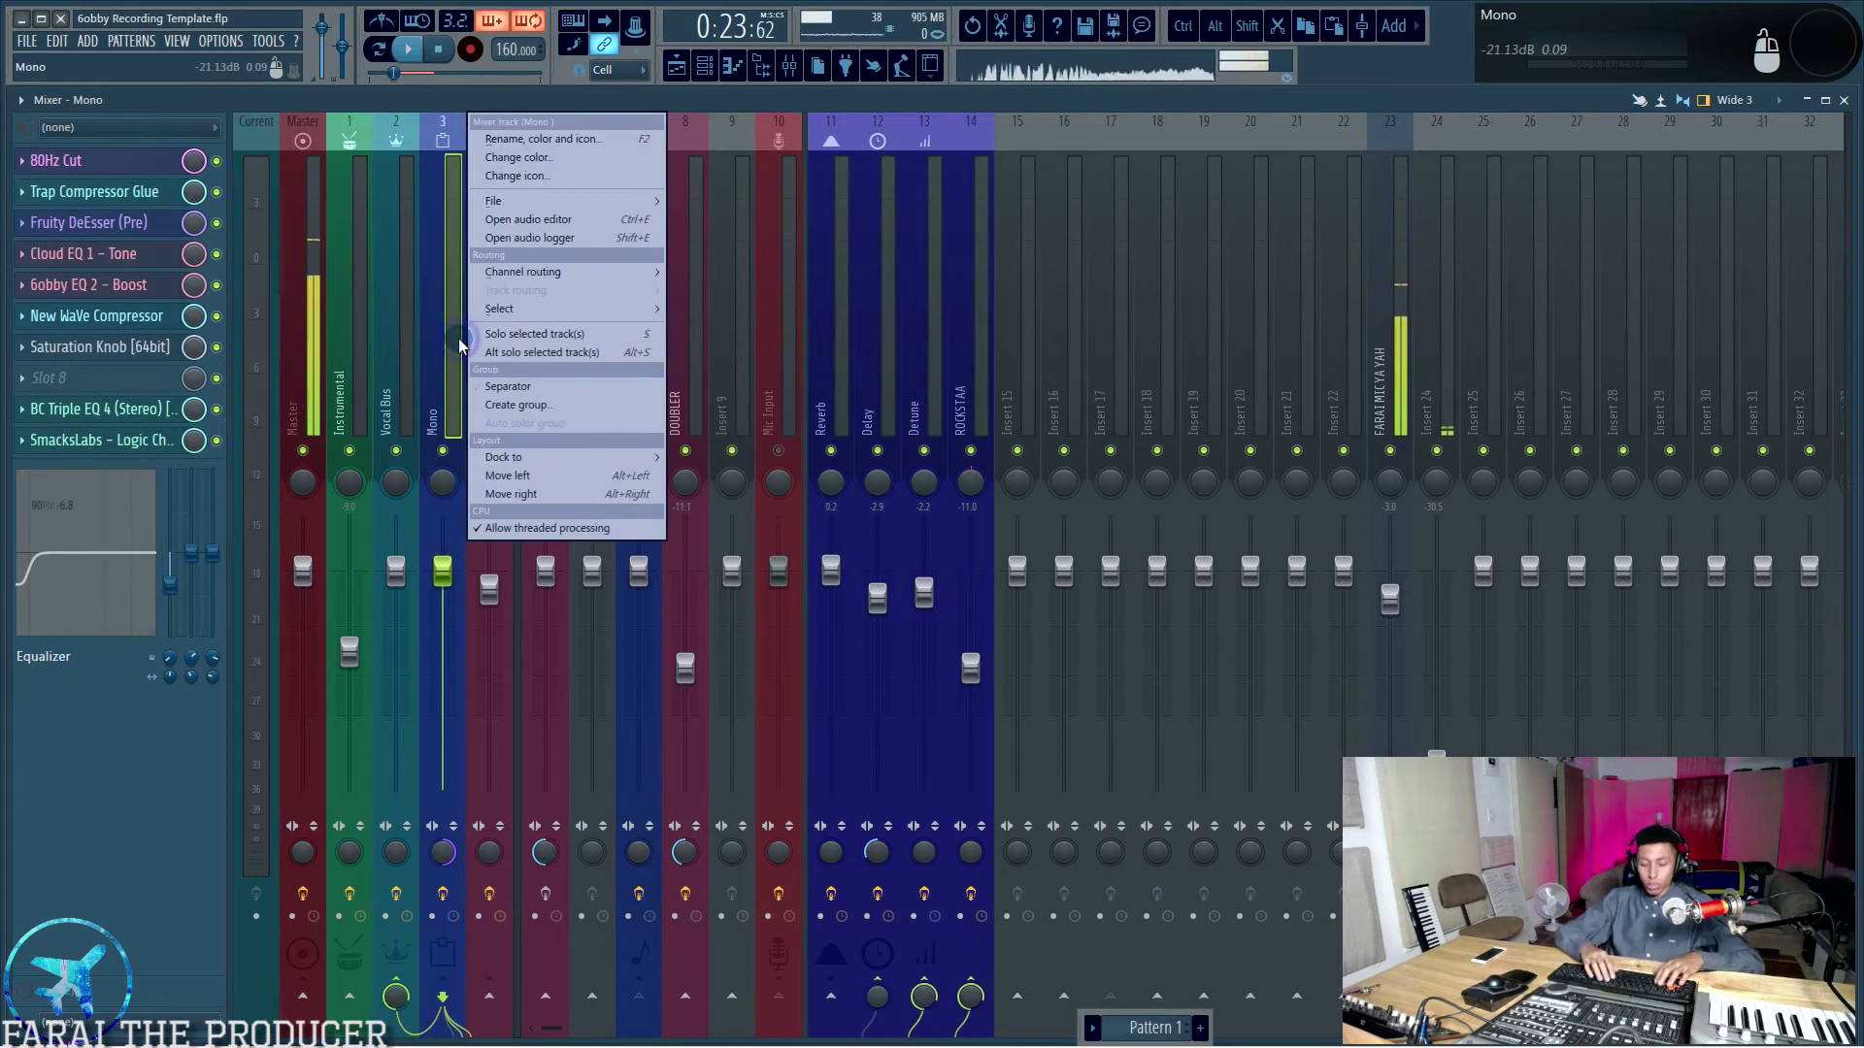
key(F2)
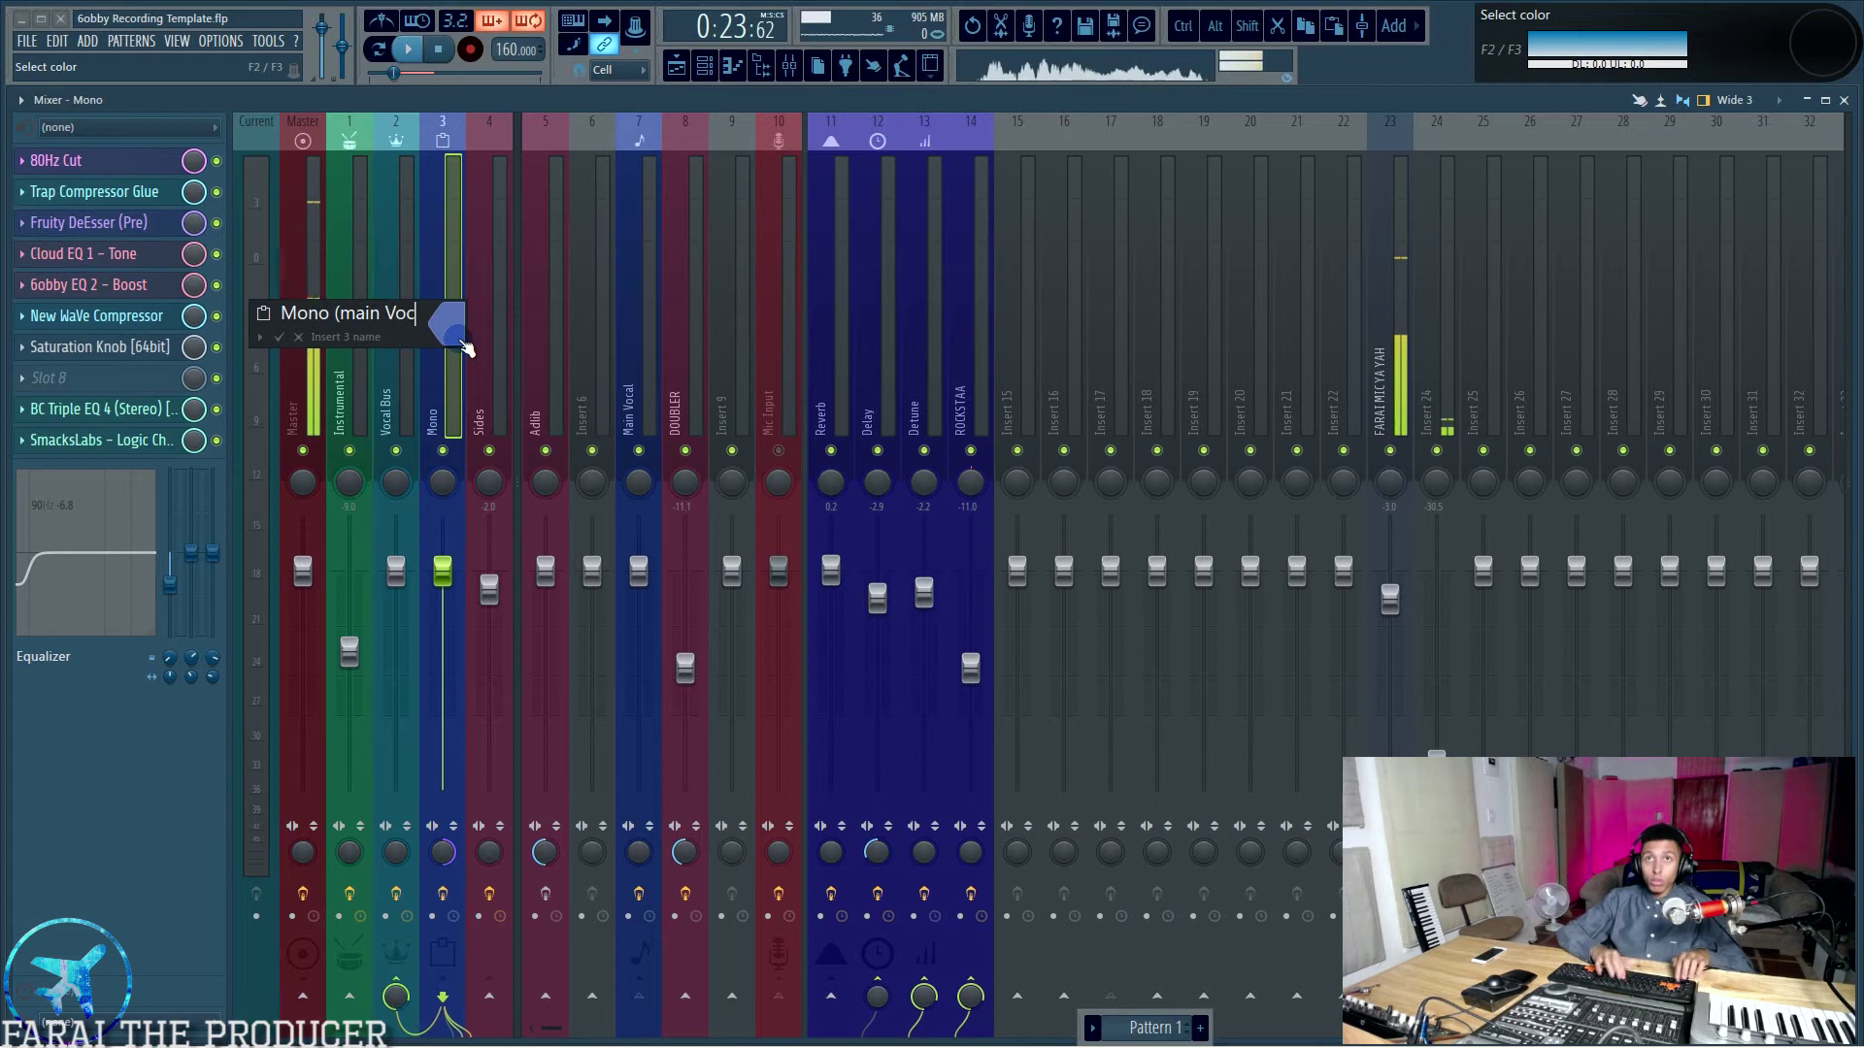
text((main Vocal))
key(Return)
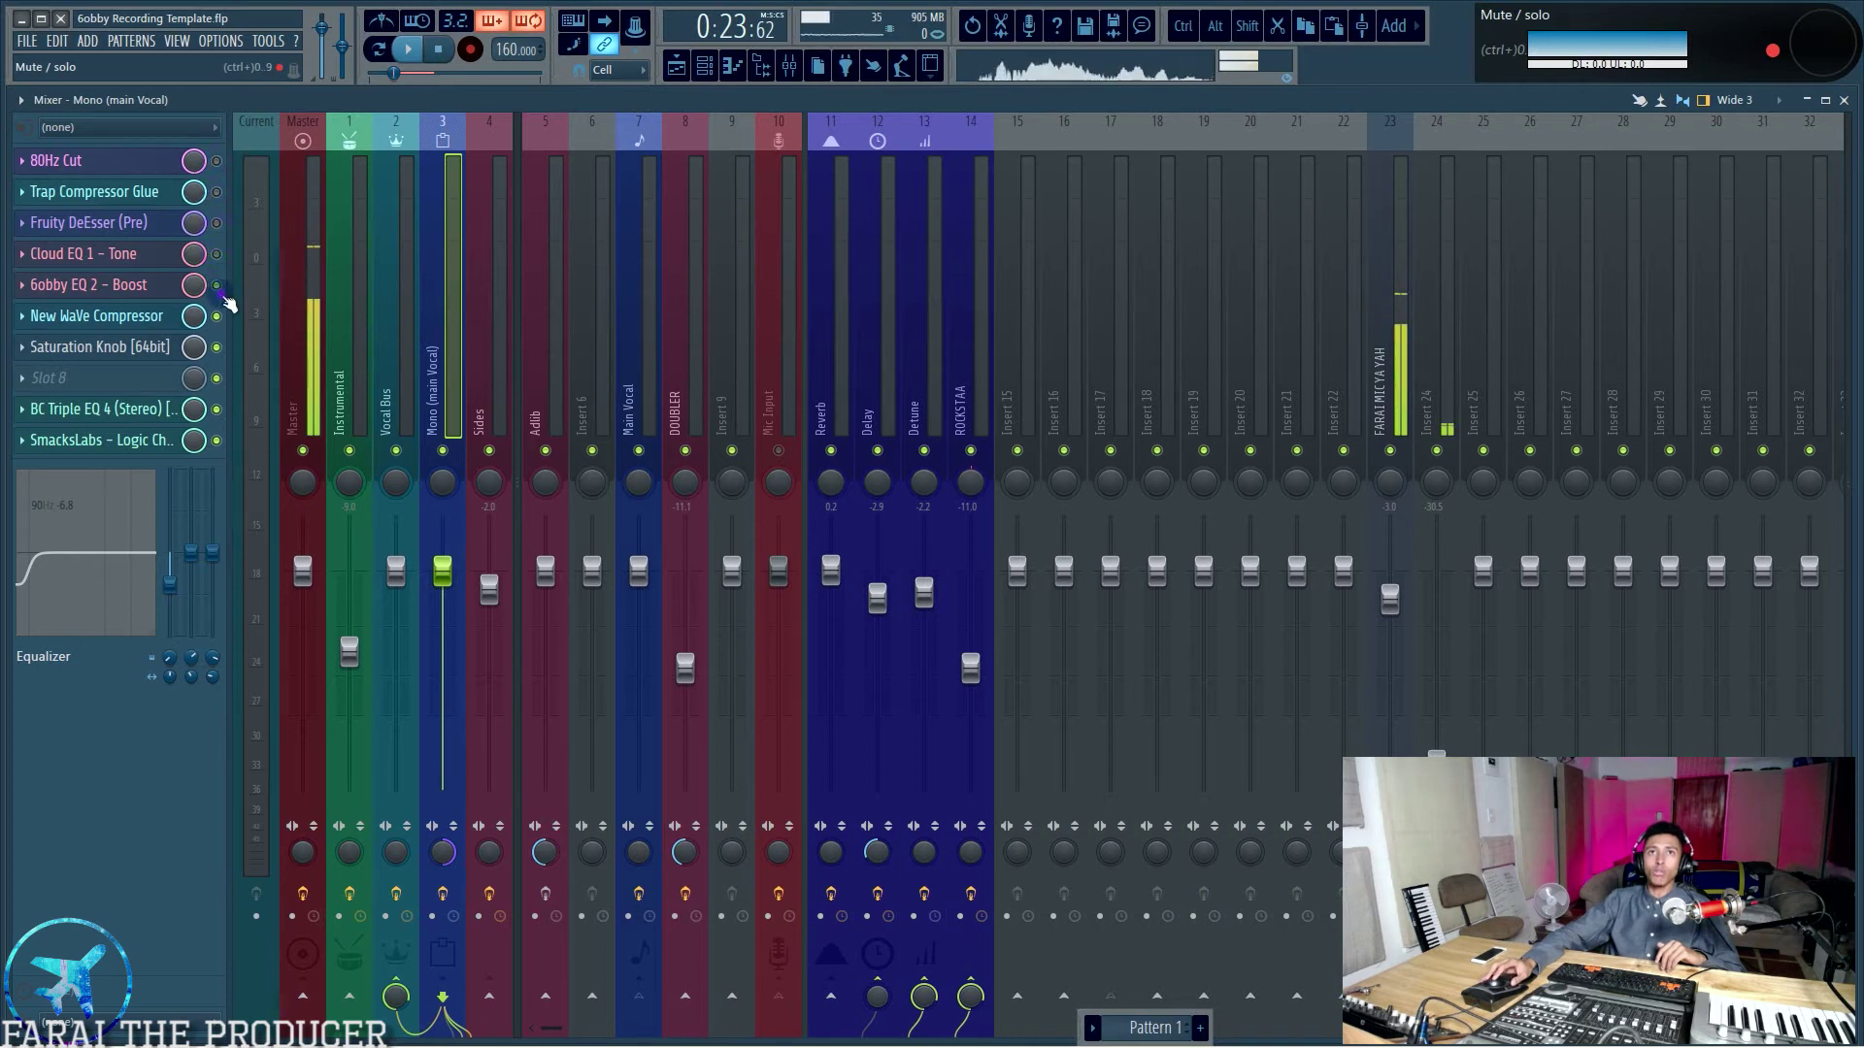
Disable all loaded effects on the Mono (main Vocal) mixer track and arm it for disk recording.
drag(227, 303, 221, 445)
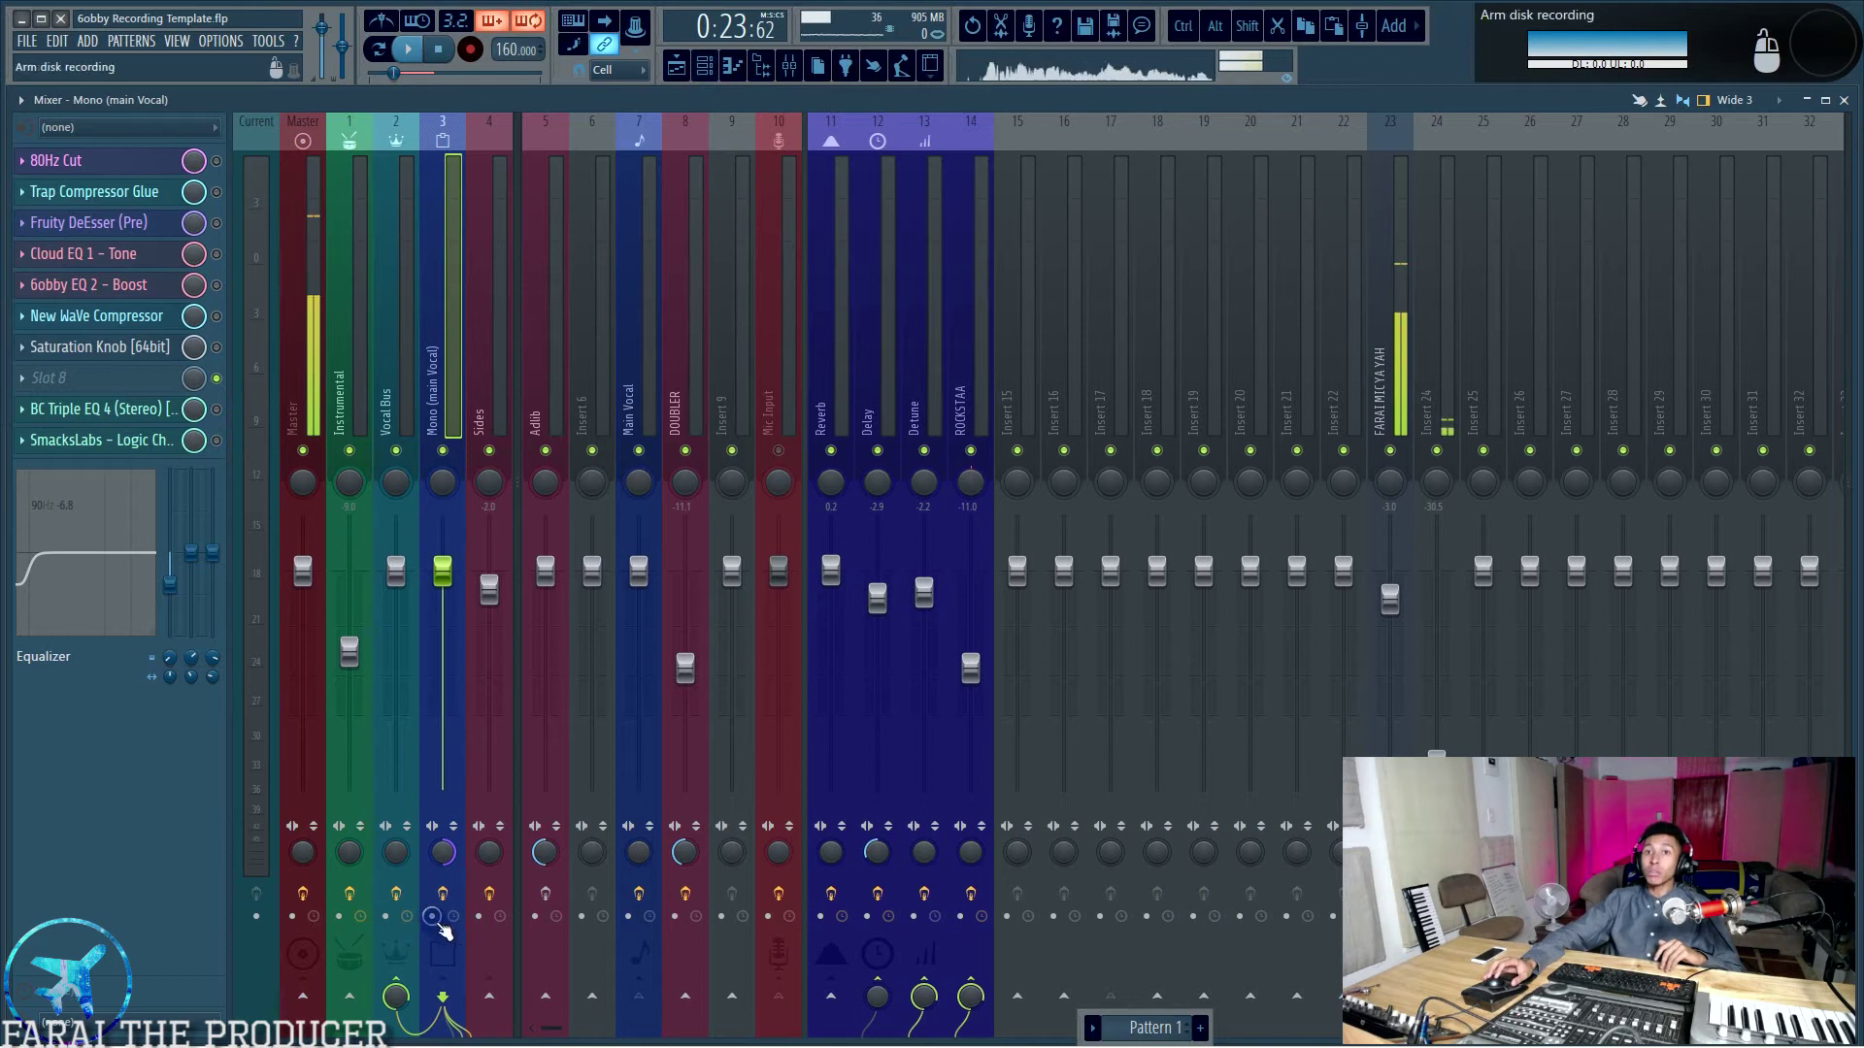
click(433, 916)
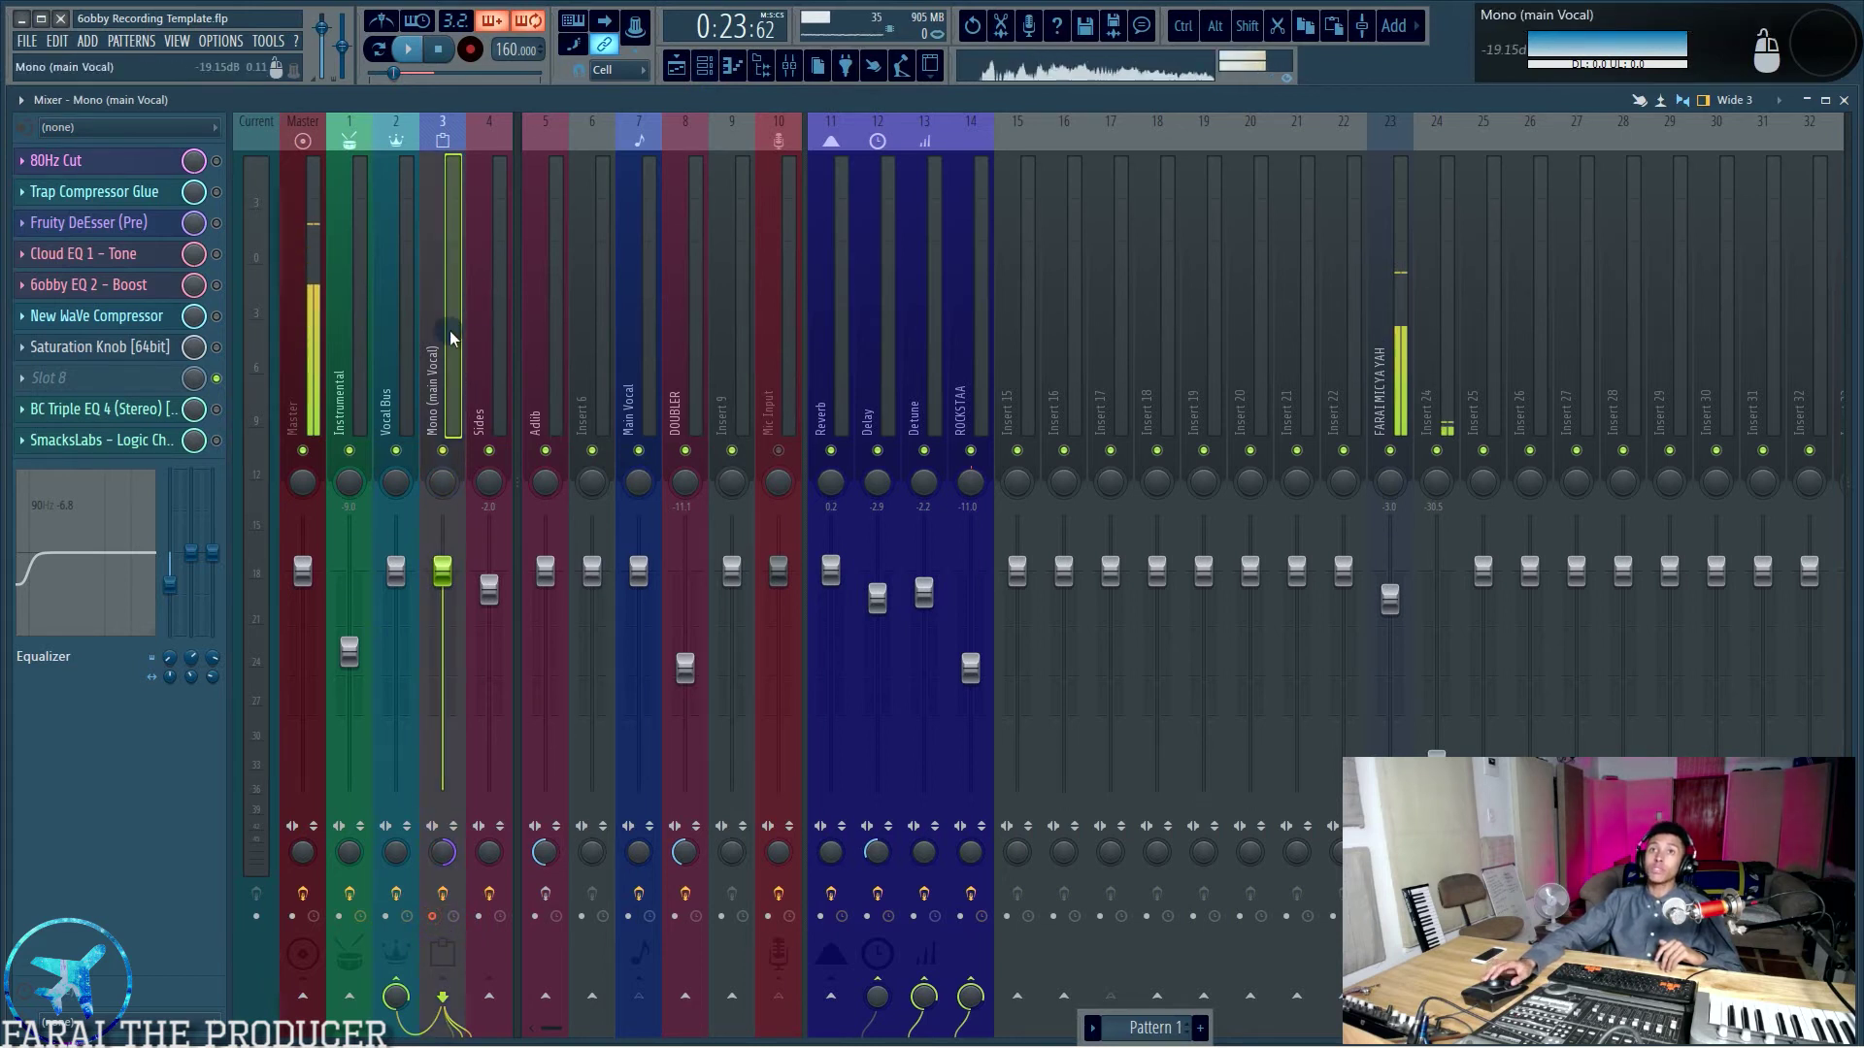
click(290, 222)
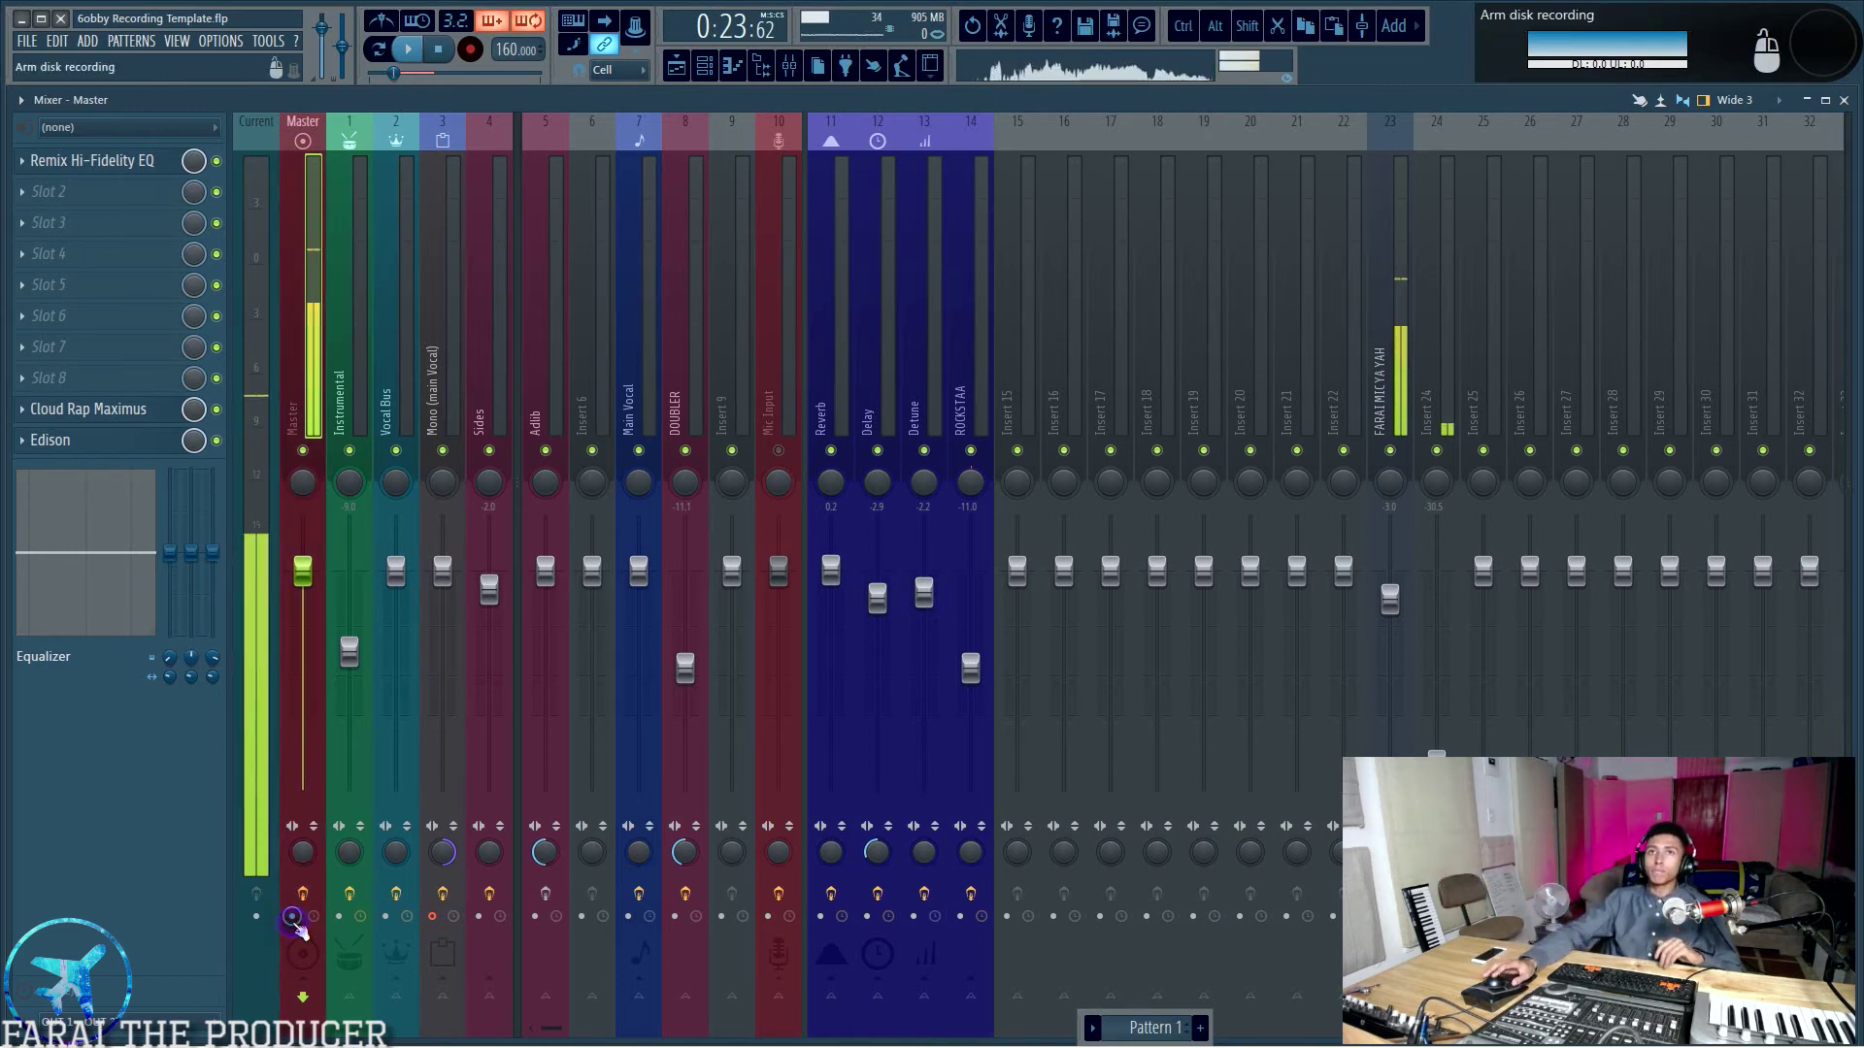
click(438, 346)
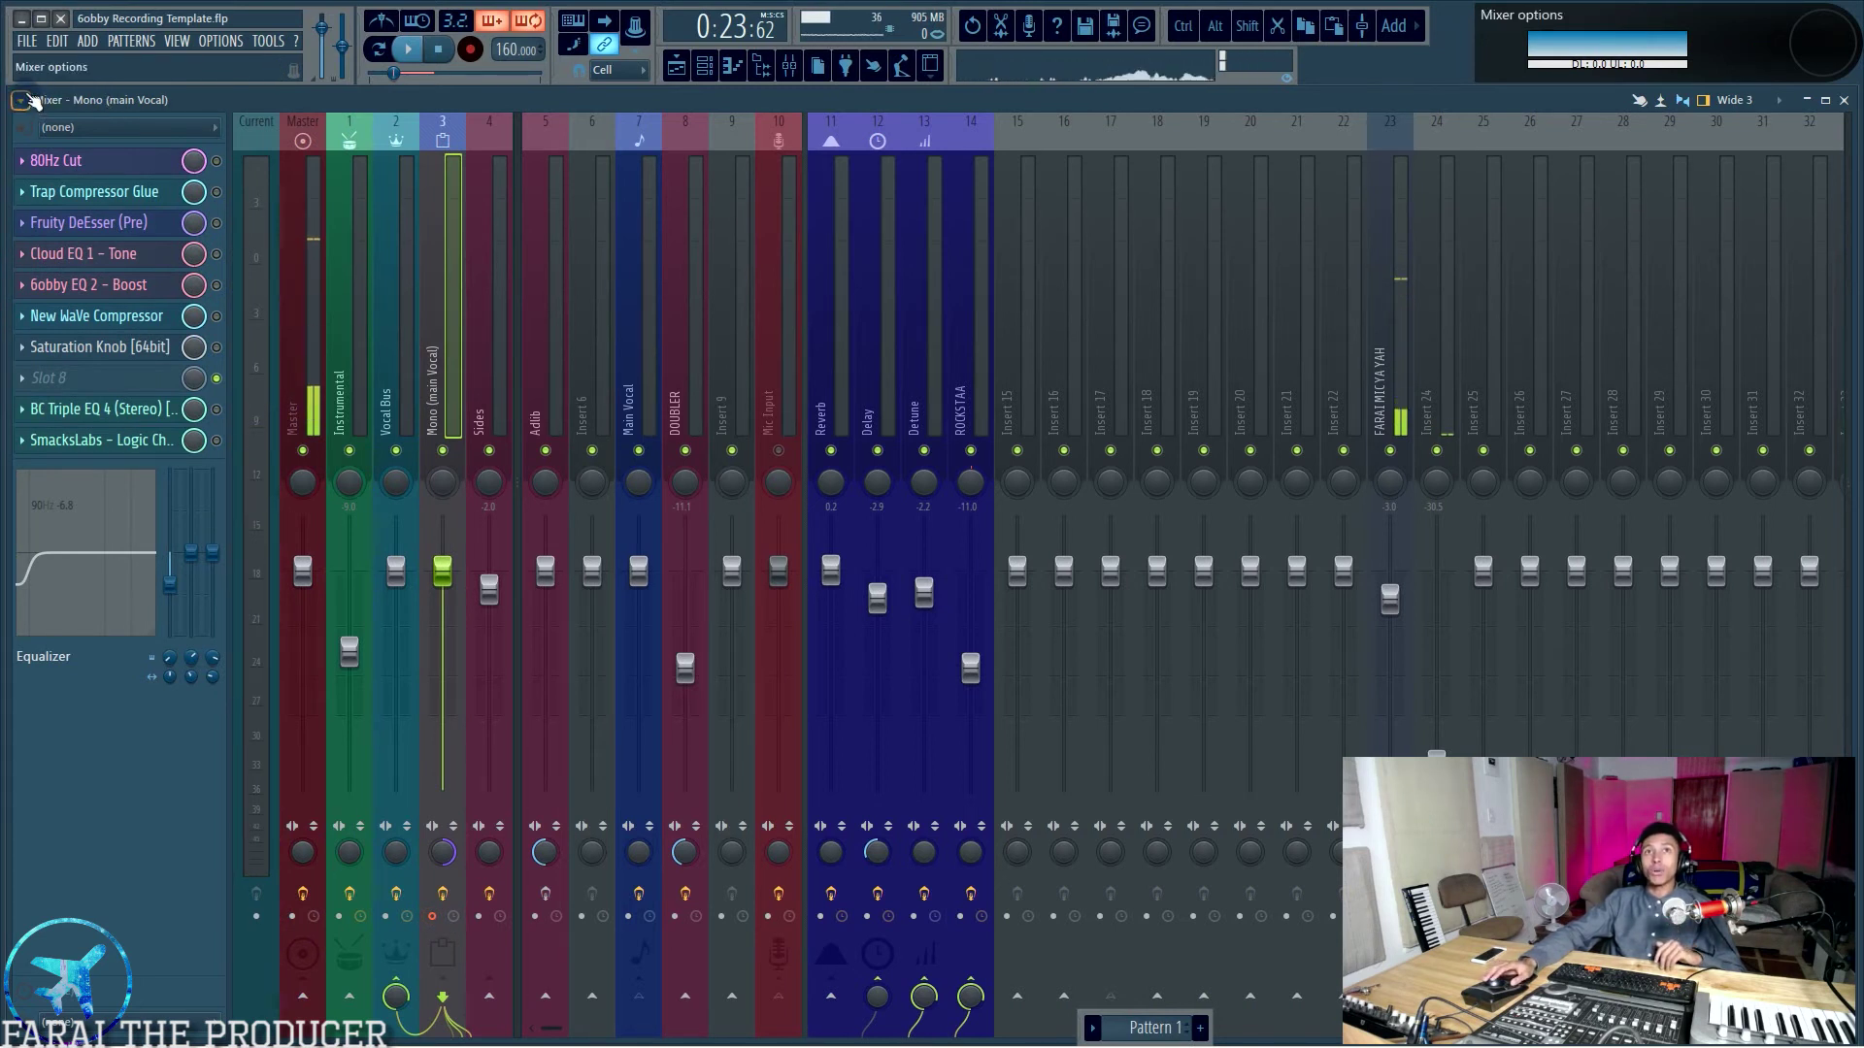
Render the armed mixer track's song selection to a WAV file at 32Bit float depth with 512-point sinc resampling.
click(20, 100)
mouse_move(70, 143)
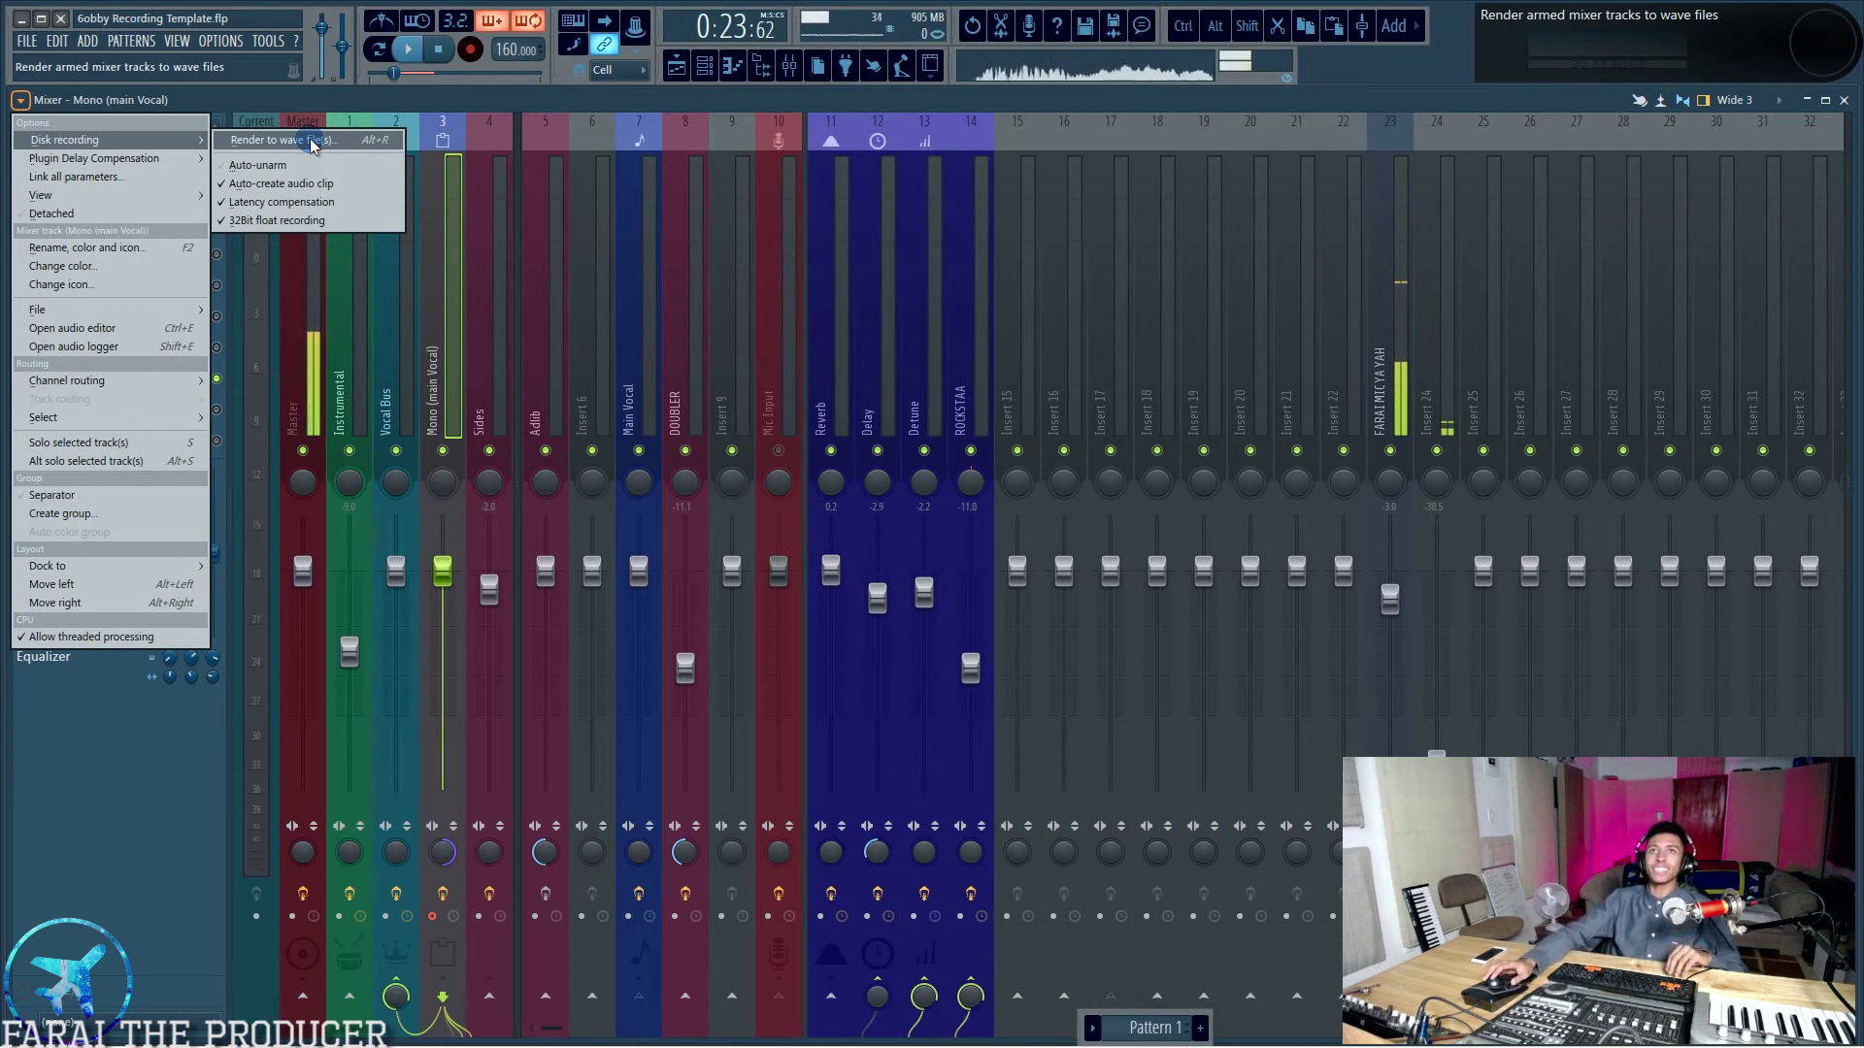
click(454, 298)
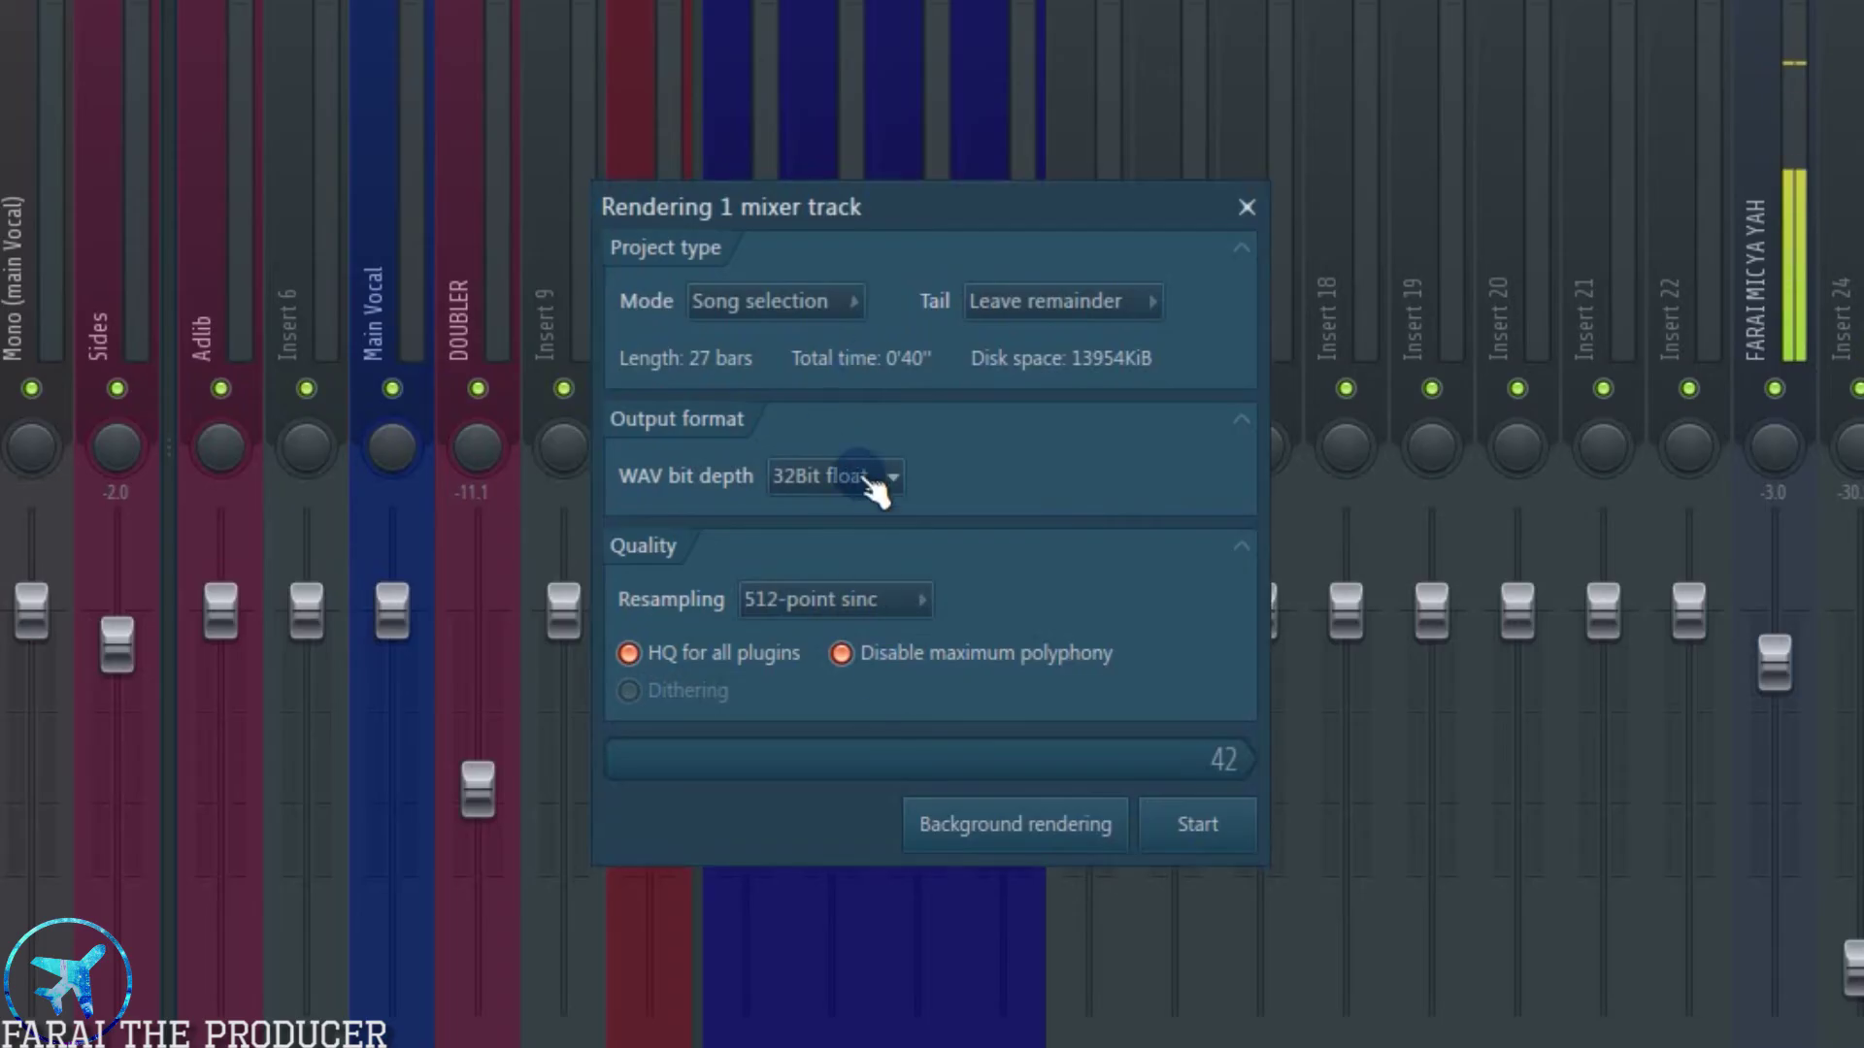
click(867, 477)
click(1155, 475)
click(874, 599)
click(1057, 563)
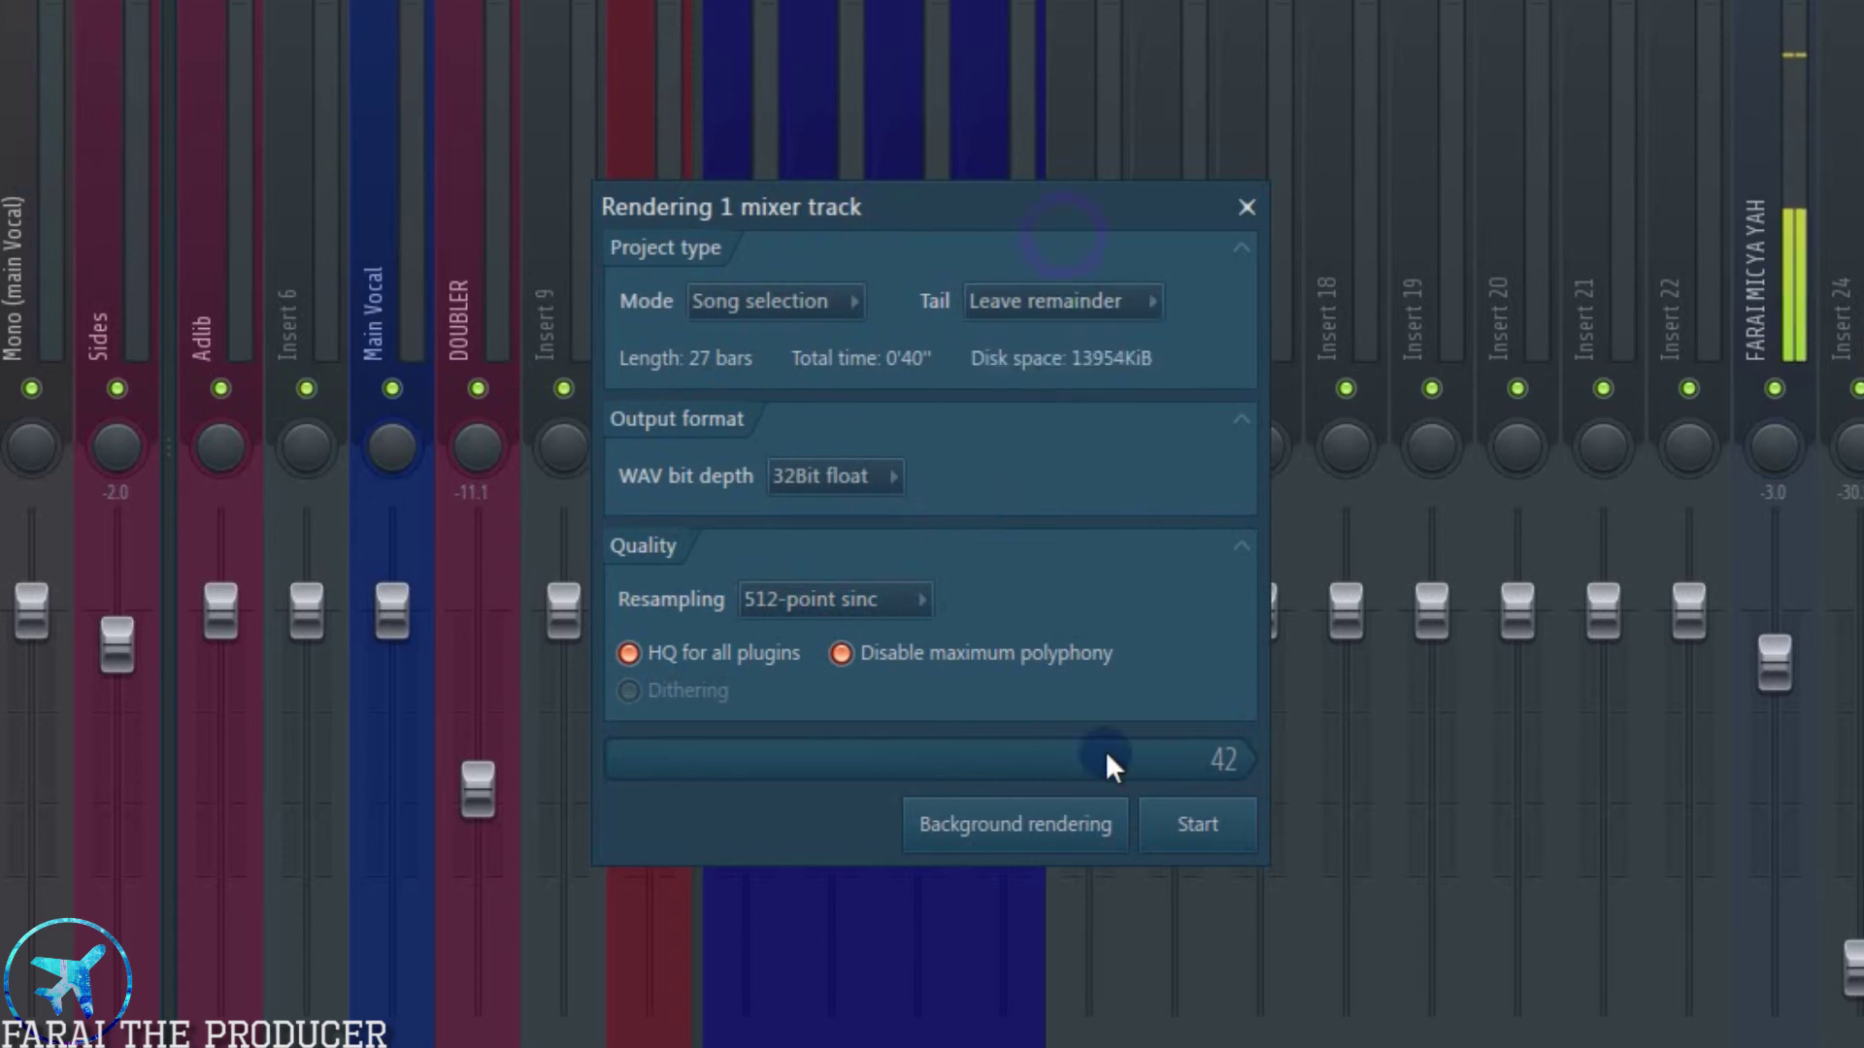
click(1200, 827)
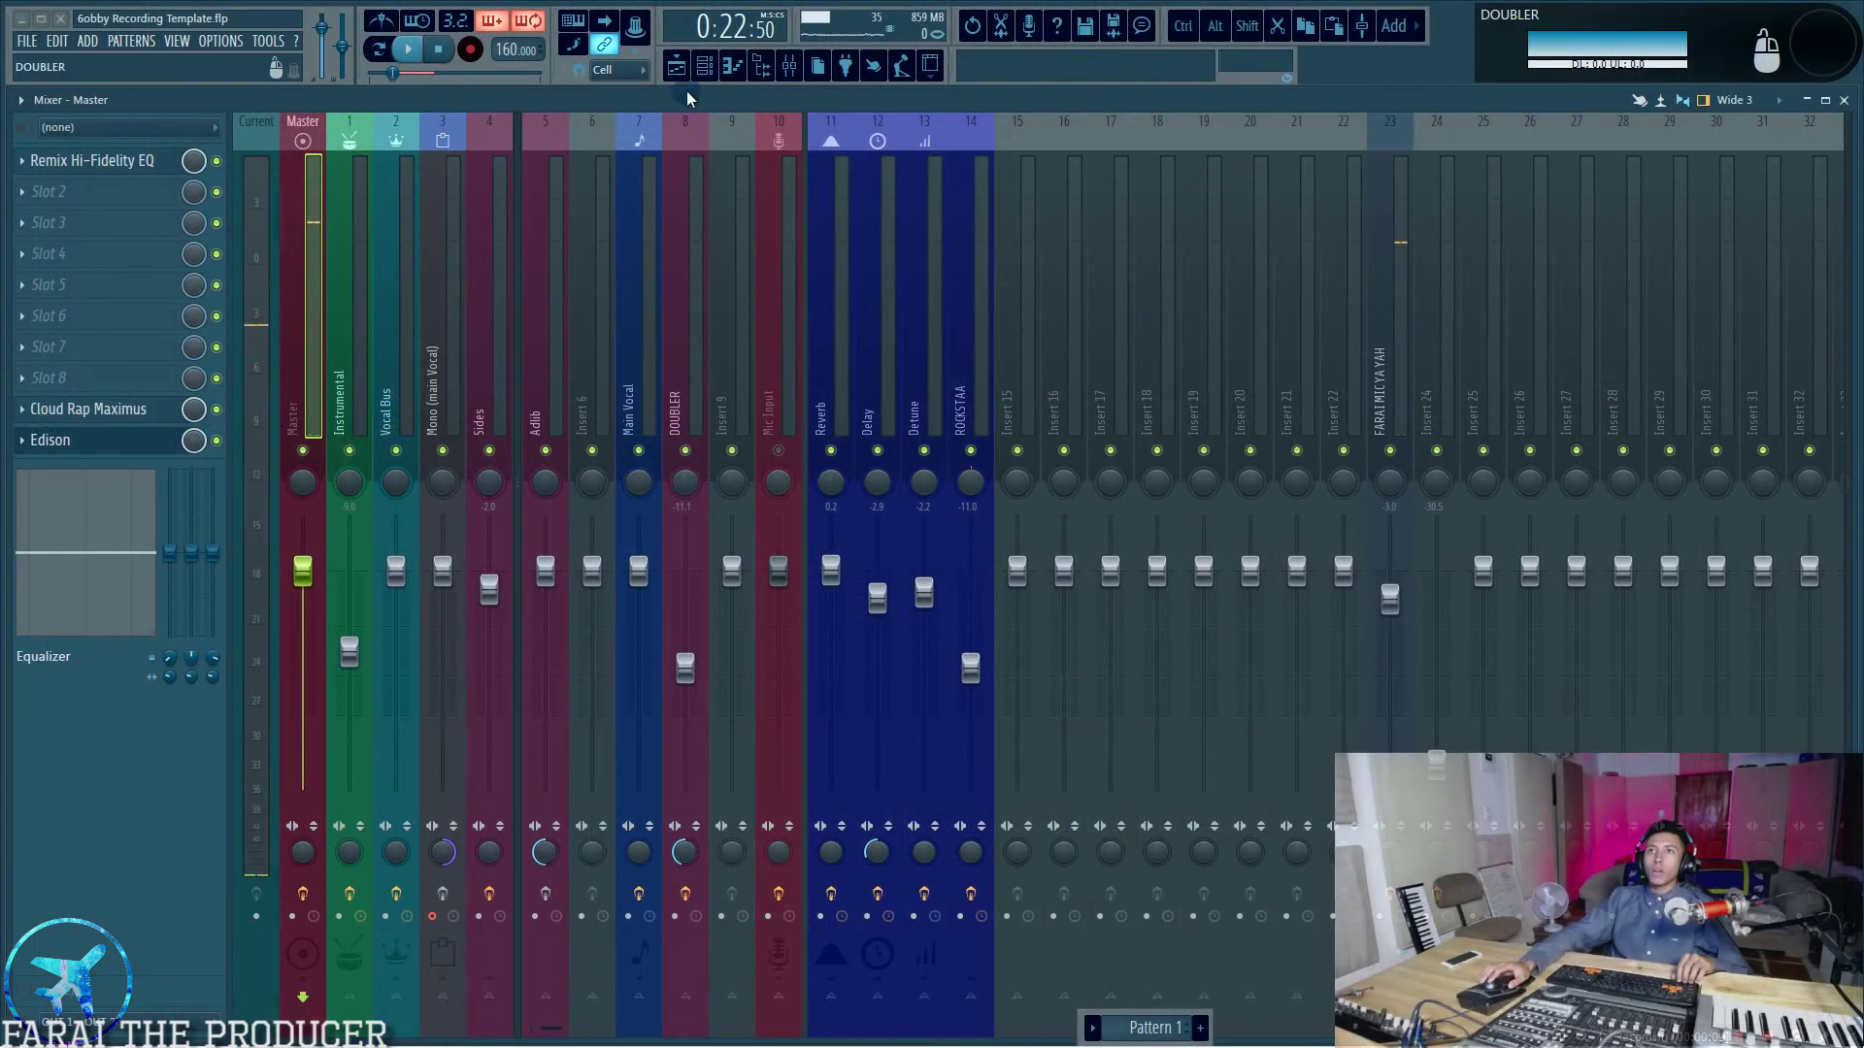
Return to the playlist and locate the newly rendered Mono (main Vocal) clip.
click(679, 64)
scroll(603, 735, down, 4)
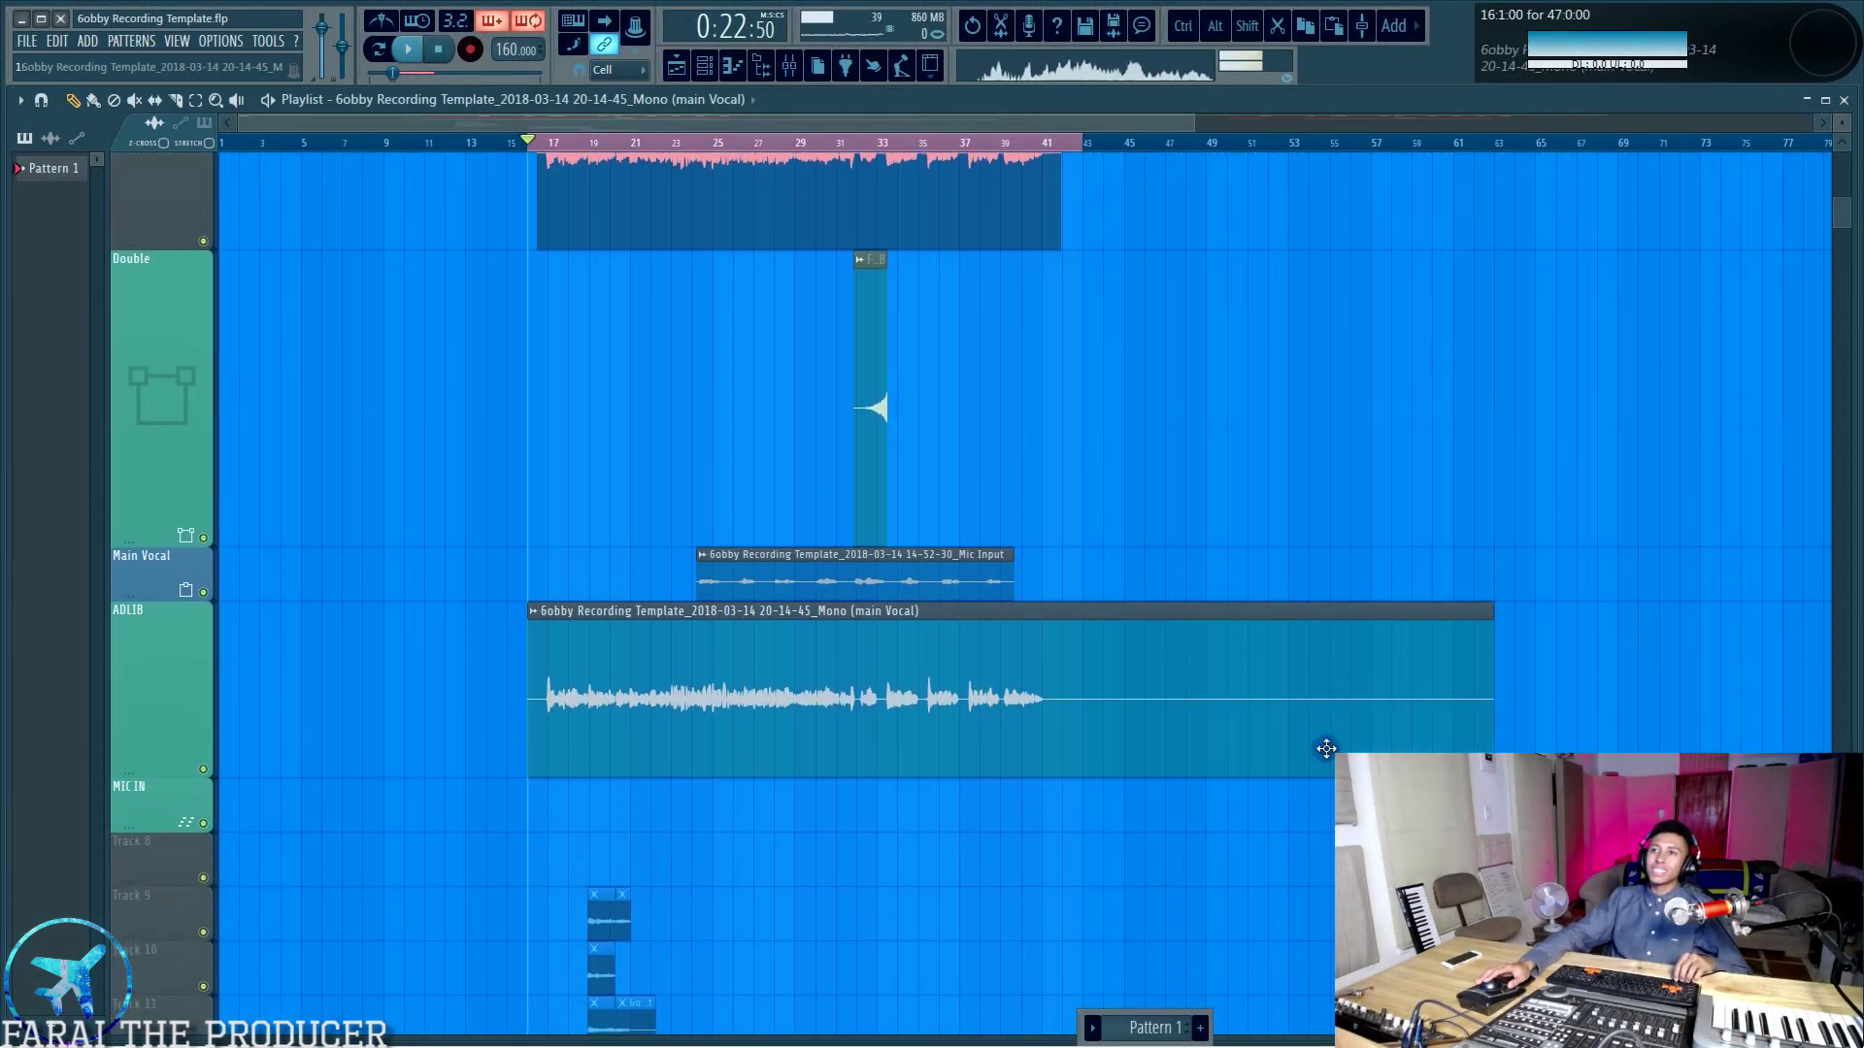
Trim the rendered Mono (main Vocal) clip's silent tail so it ends level with the original vocal takes.
scroll(1326, 743, up, 4)
scroll(1334, 712, down, 3)
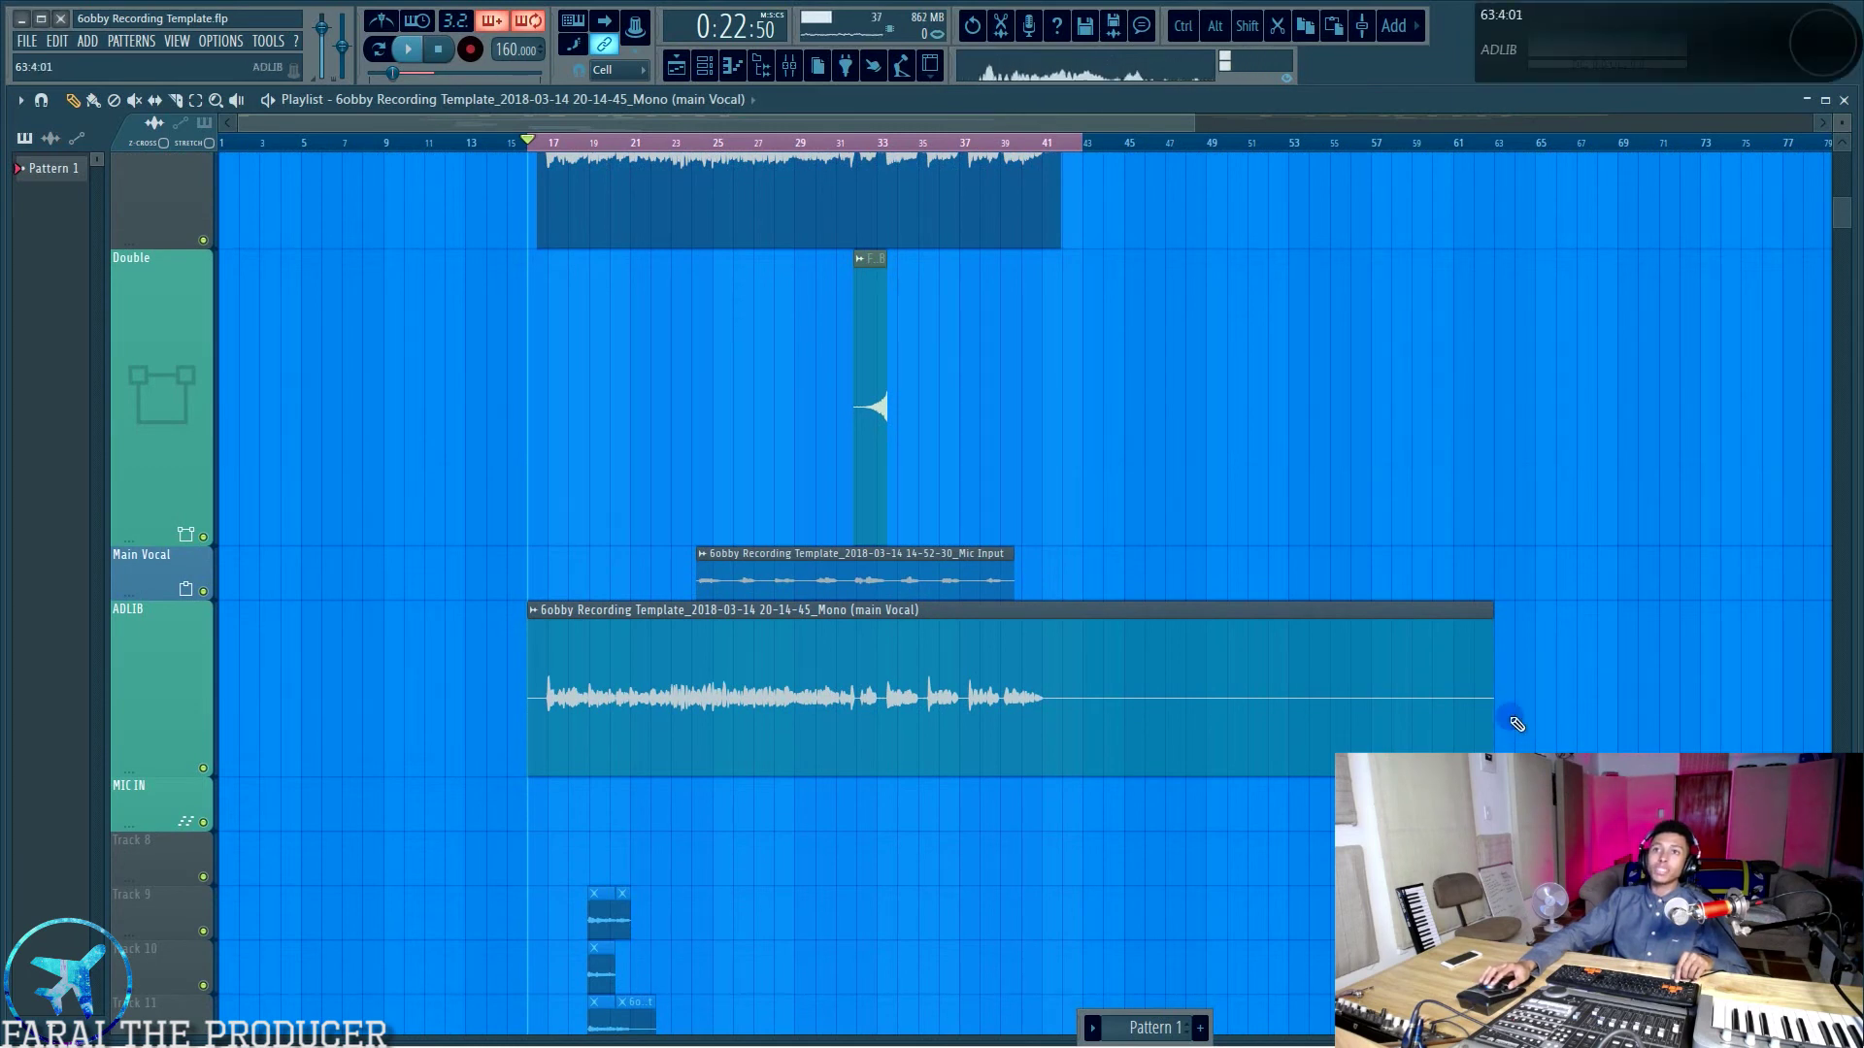
mouse_move(1494, 707)
mouse_down()
mouse_move(1044, 753)
mouse_move(1062, 763)
mouse_up()
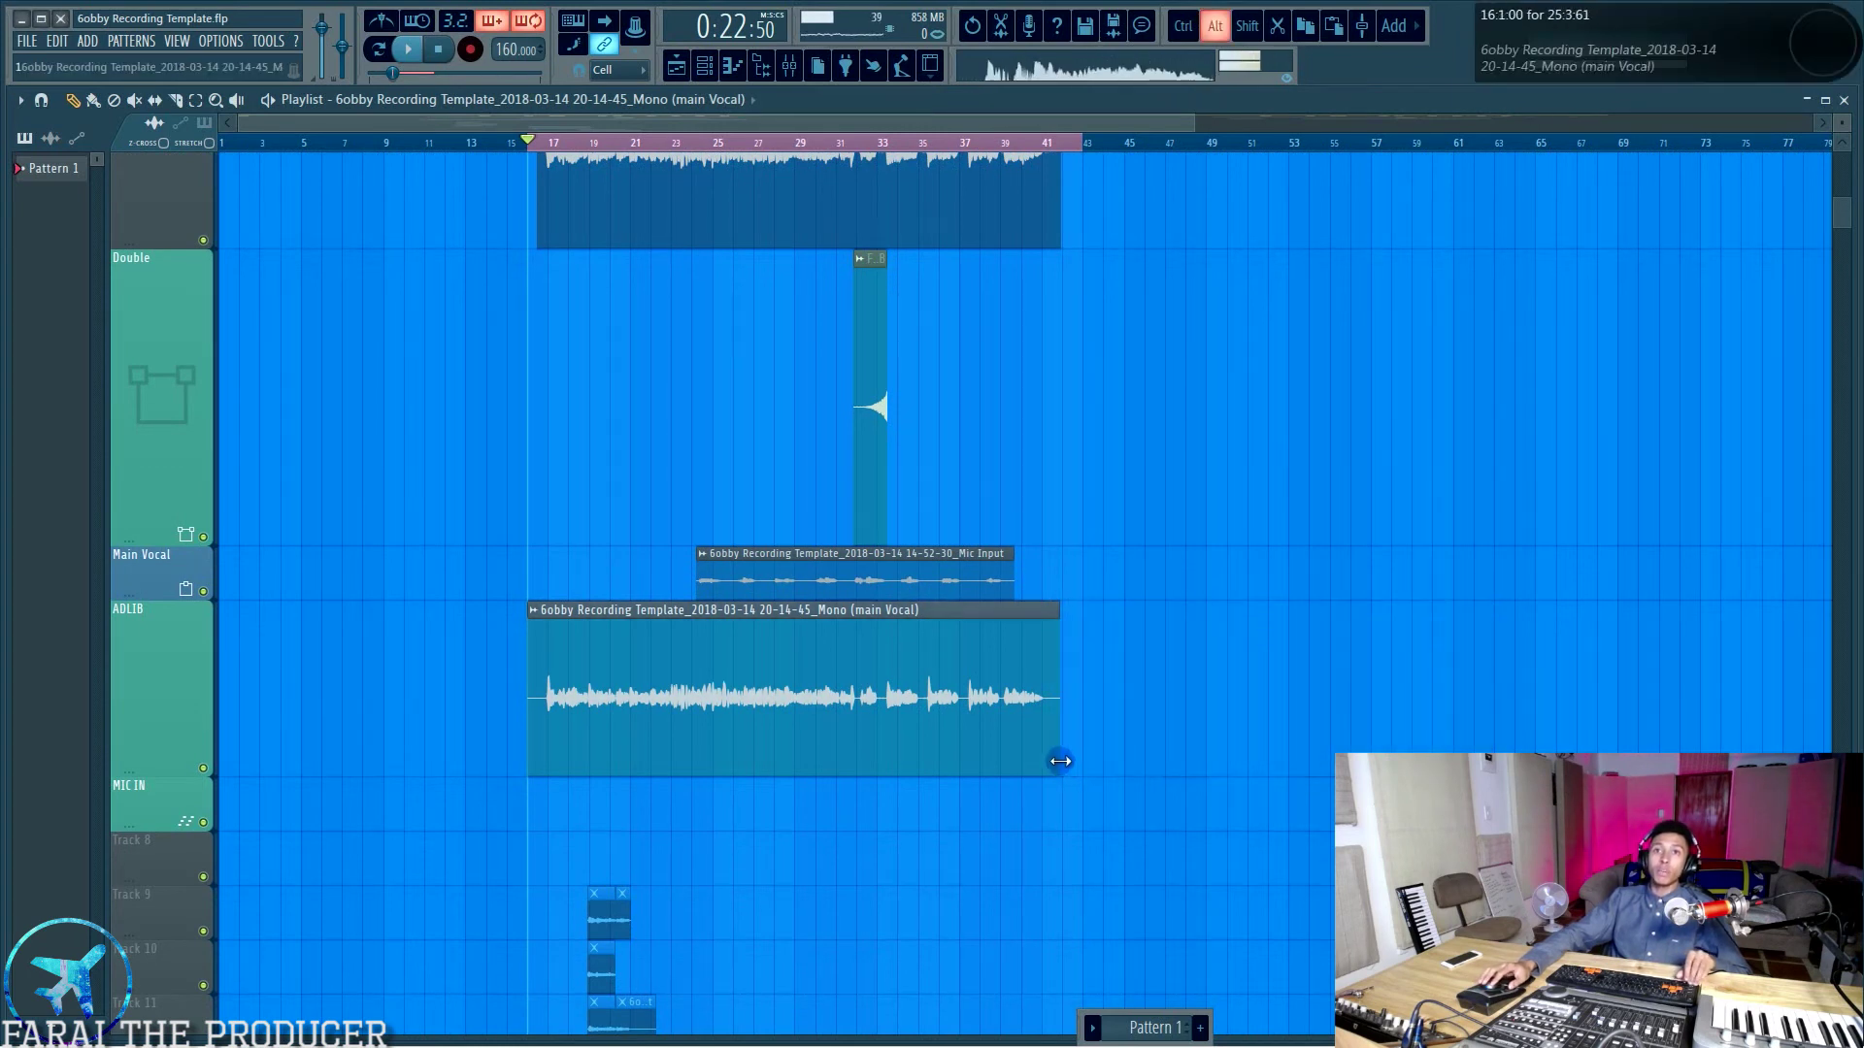
drag(511, 708, 544, 720)
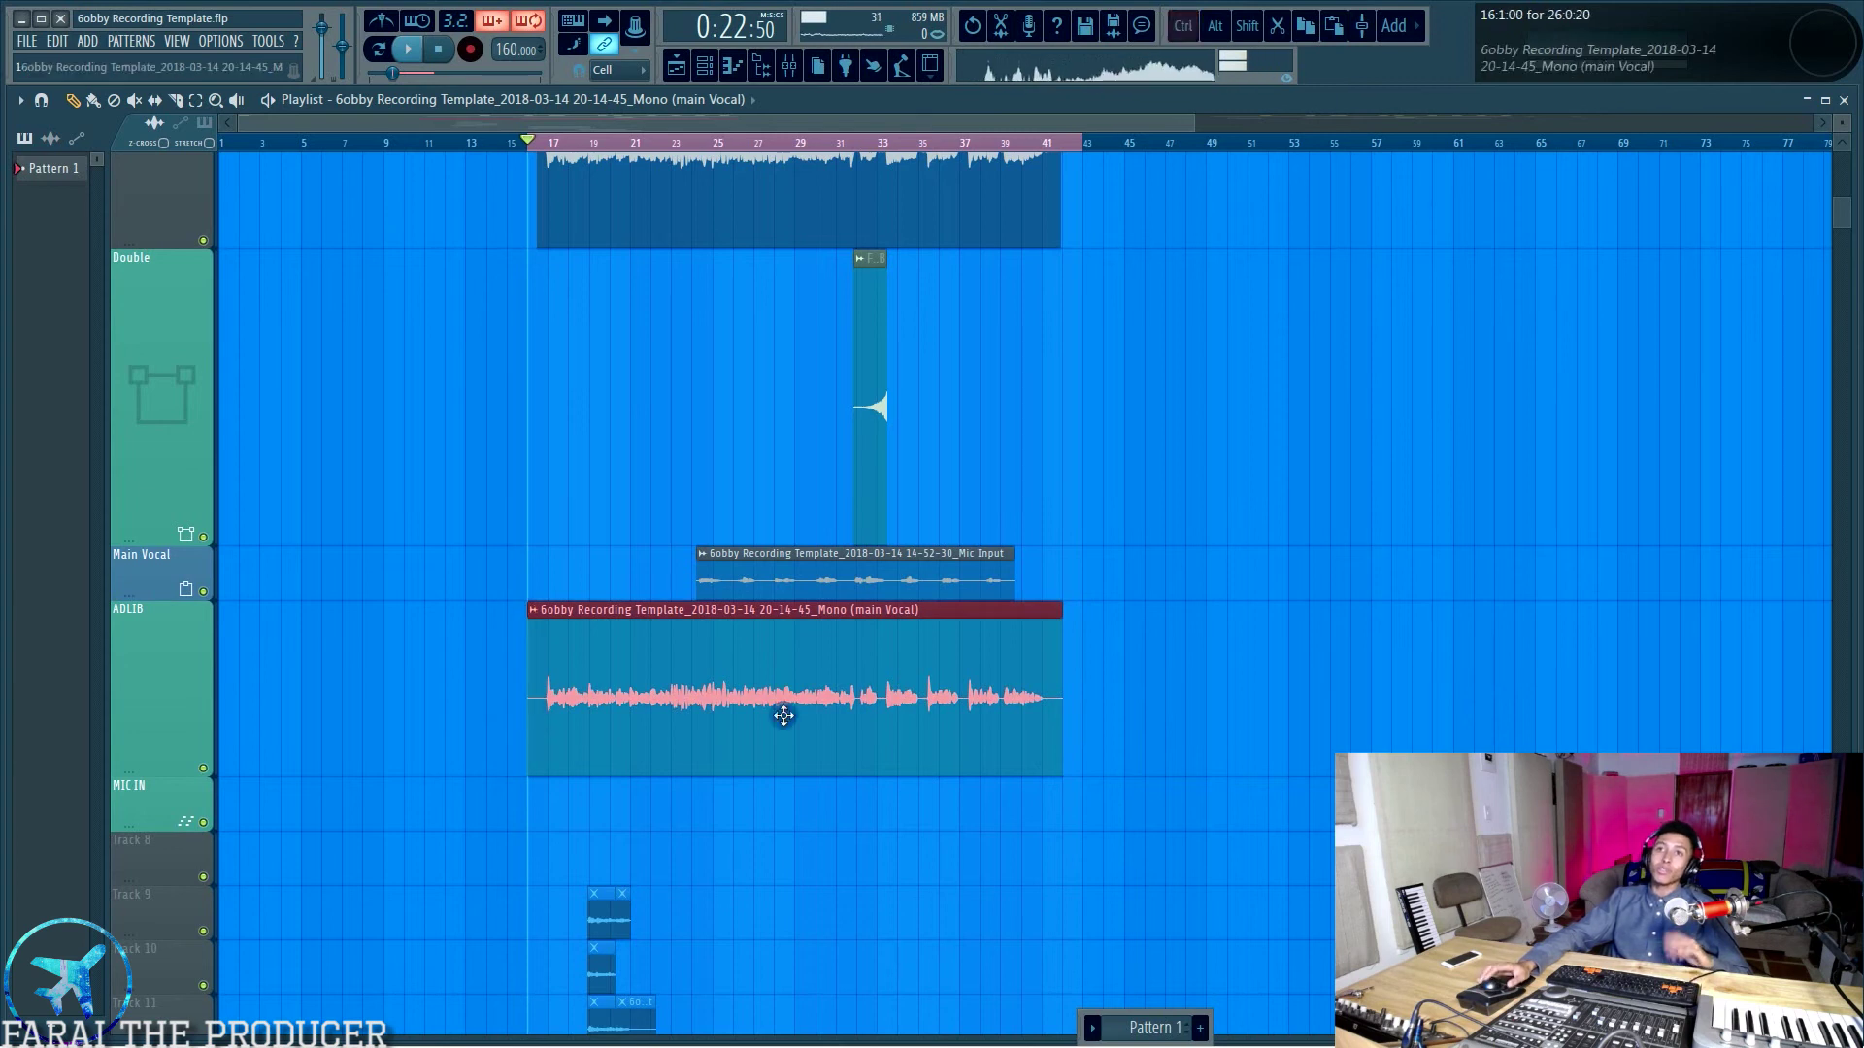
drag(1094, 709, 1047, 727)
ctrl+click(1182, 707)
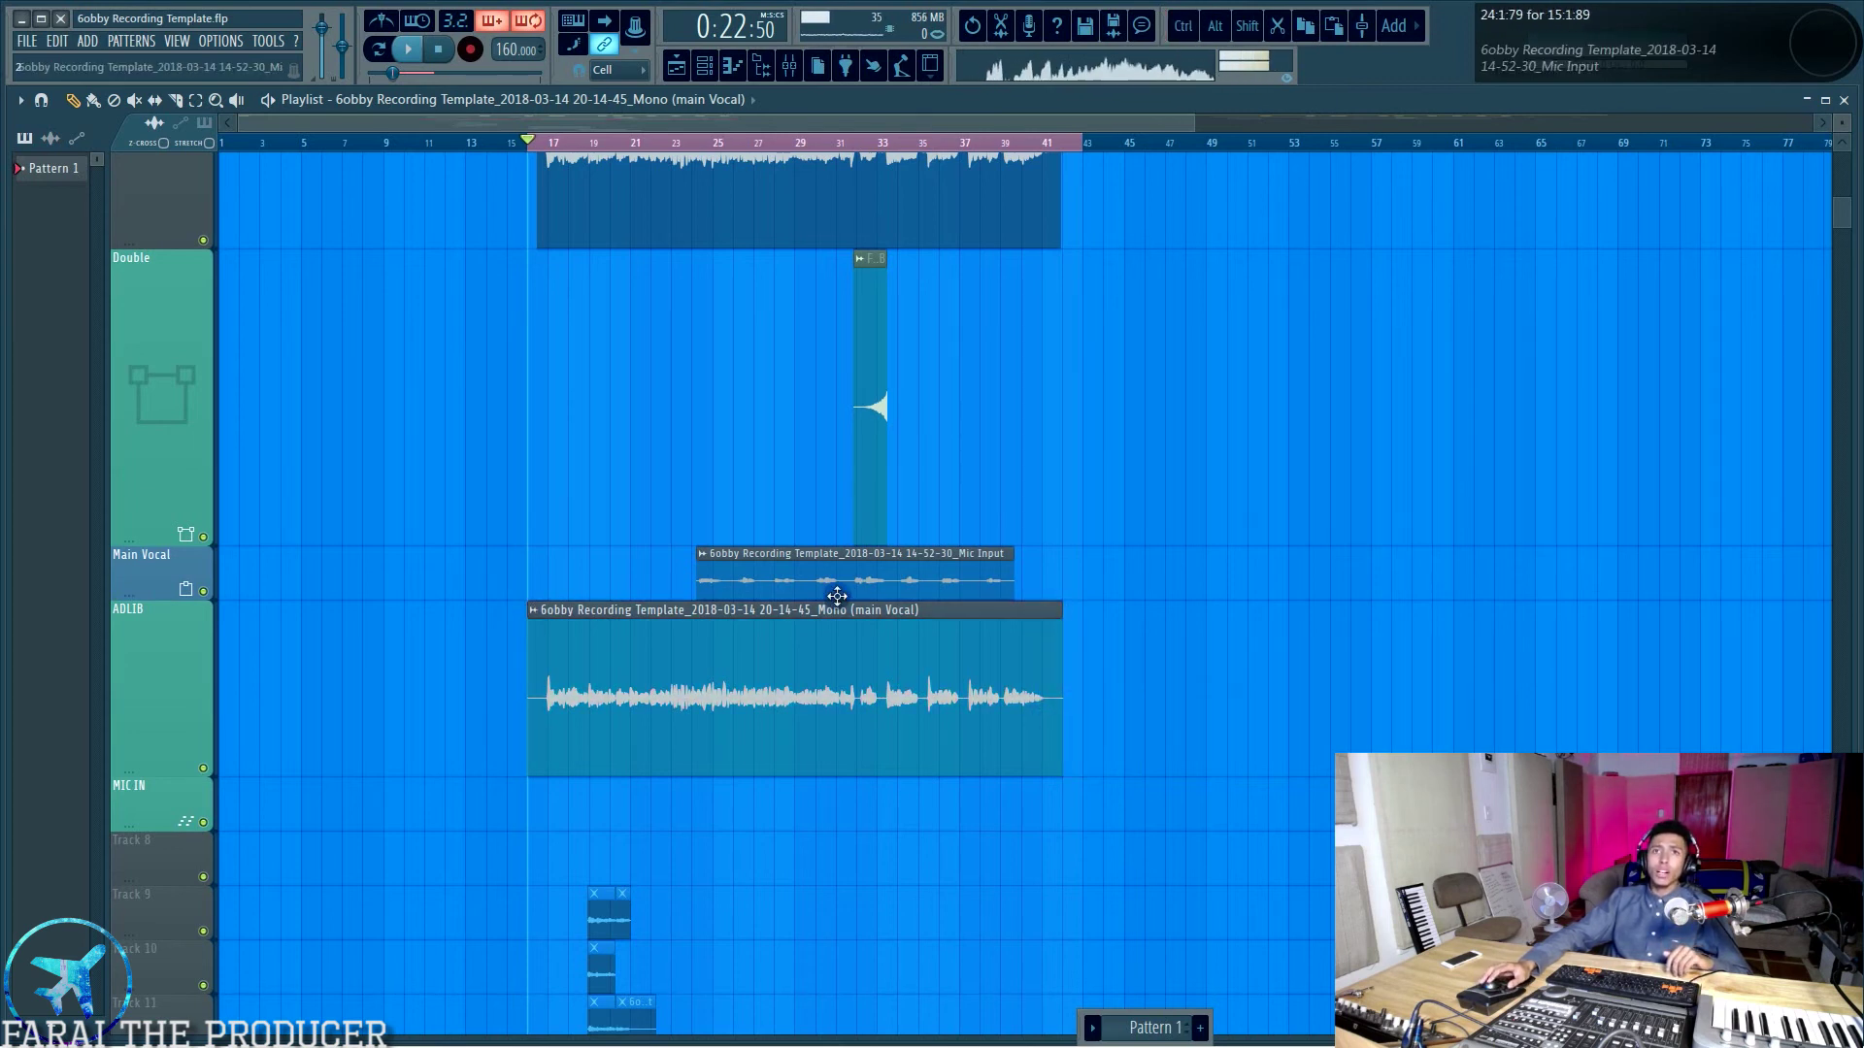
Insert a new playlist track above Double and move the rendered Mono (main Vocal) clip up onto it.
right_click(164, 392)
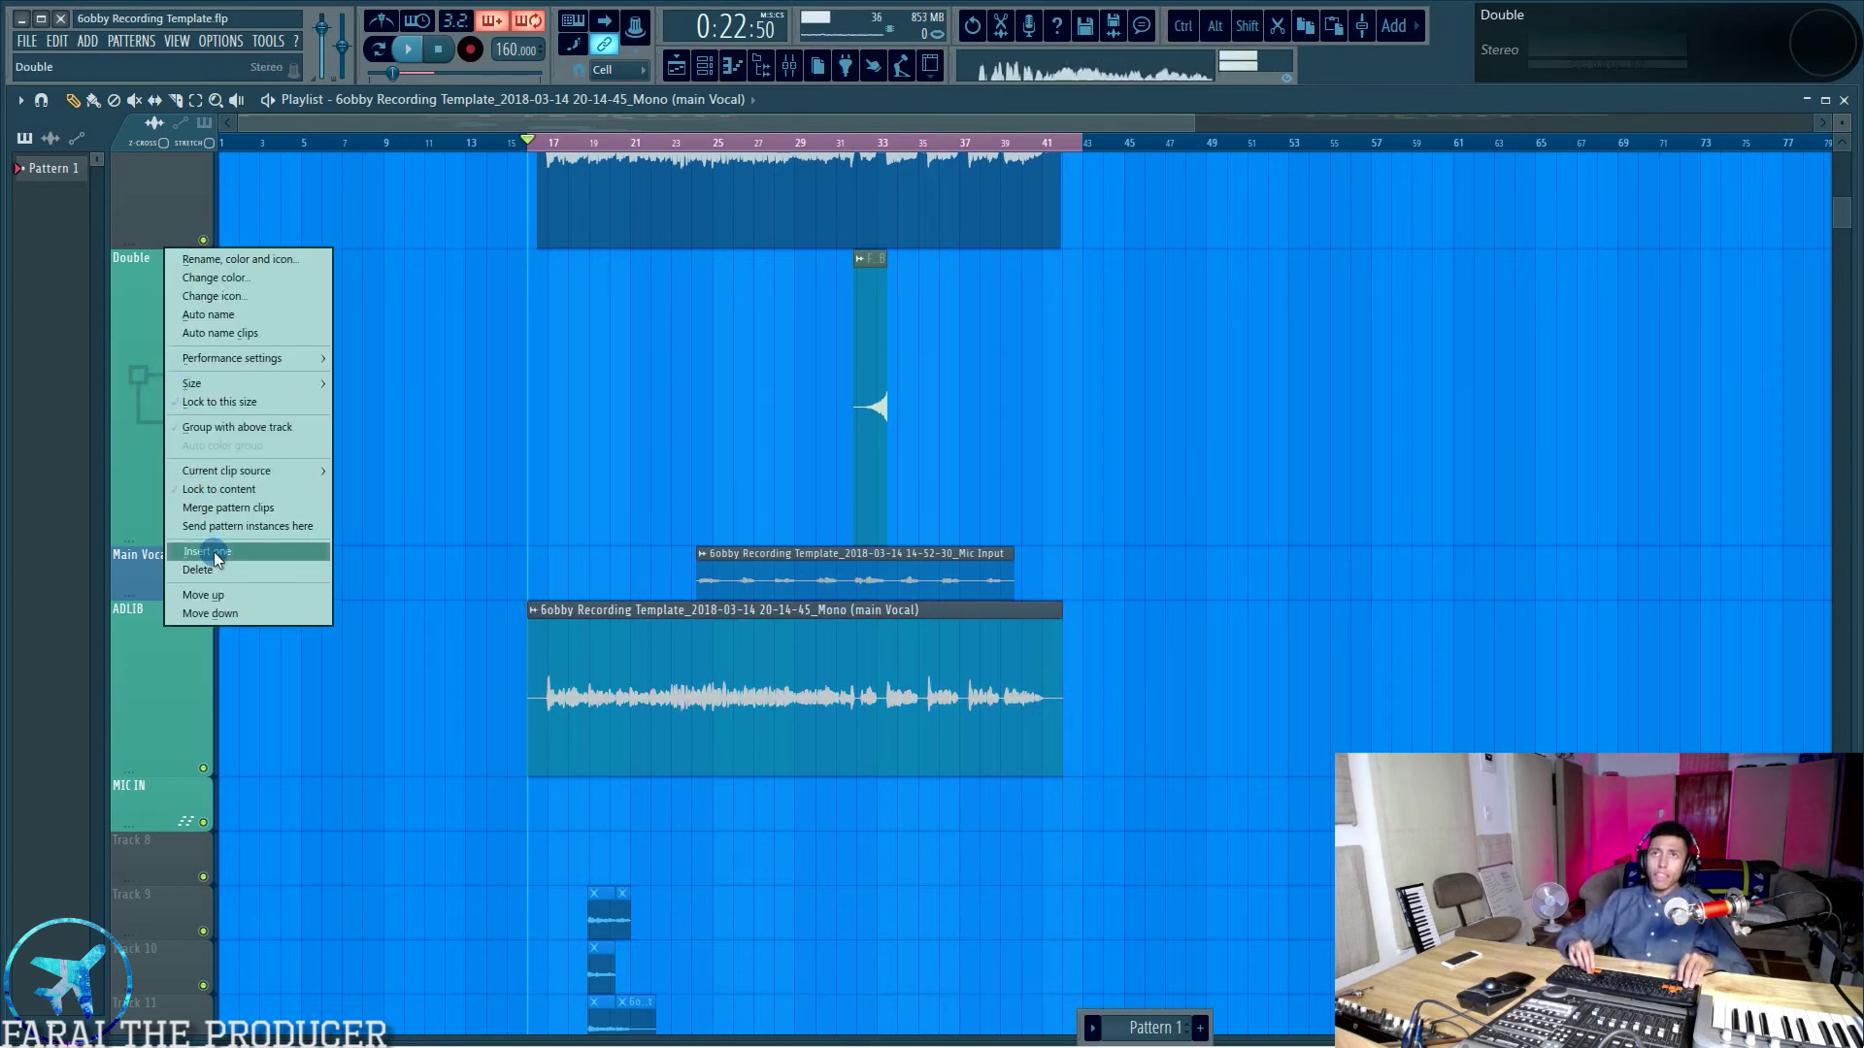
click(208, 545)
click(554, 762)
key(shift+Up)
key(shift+Up)
key(shift+Up)
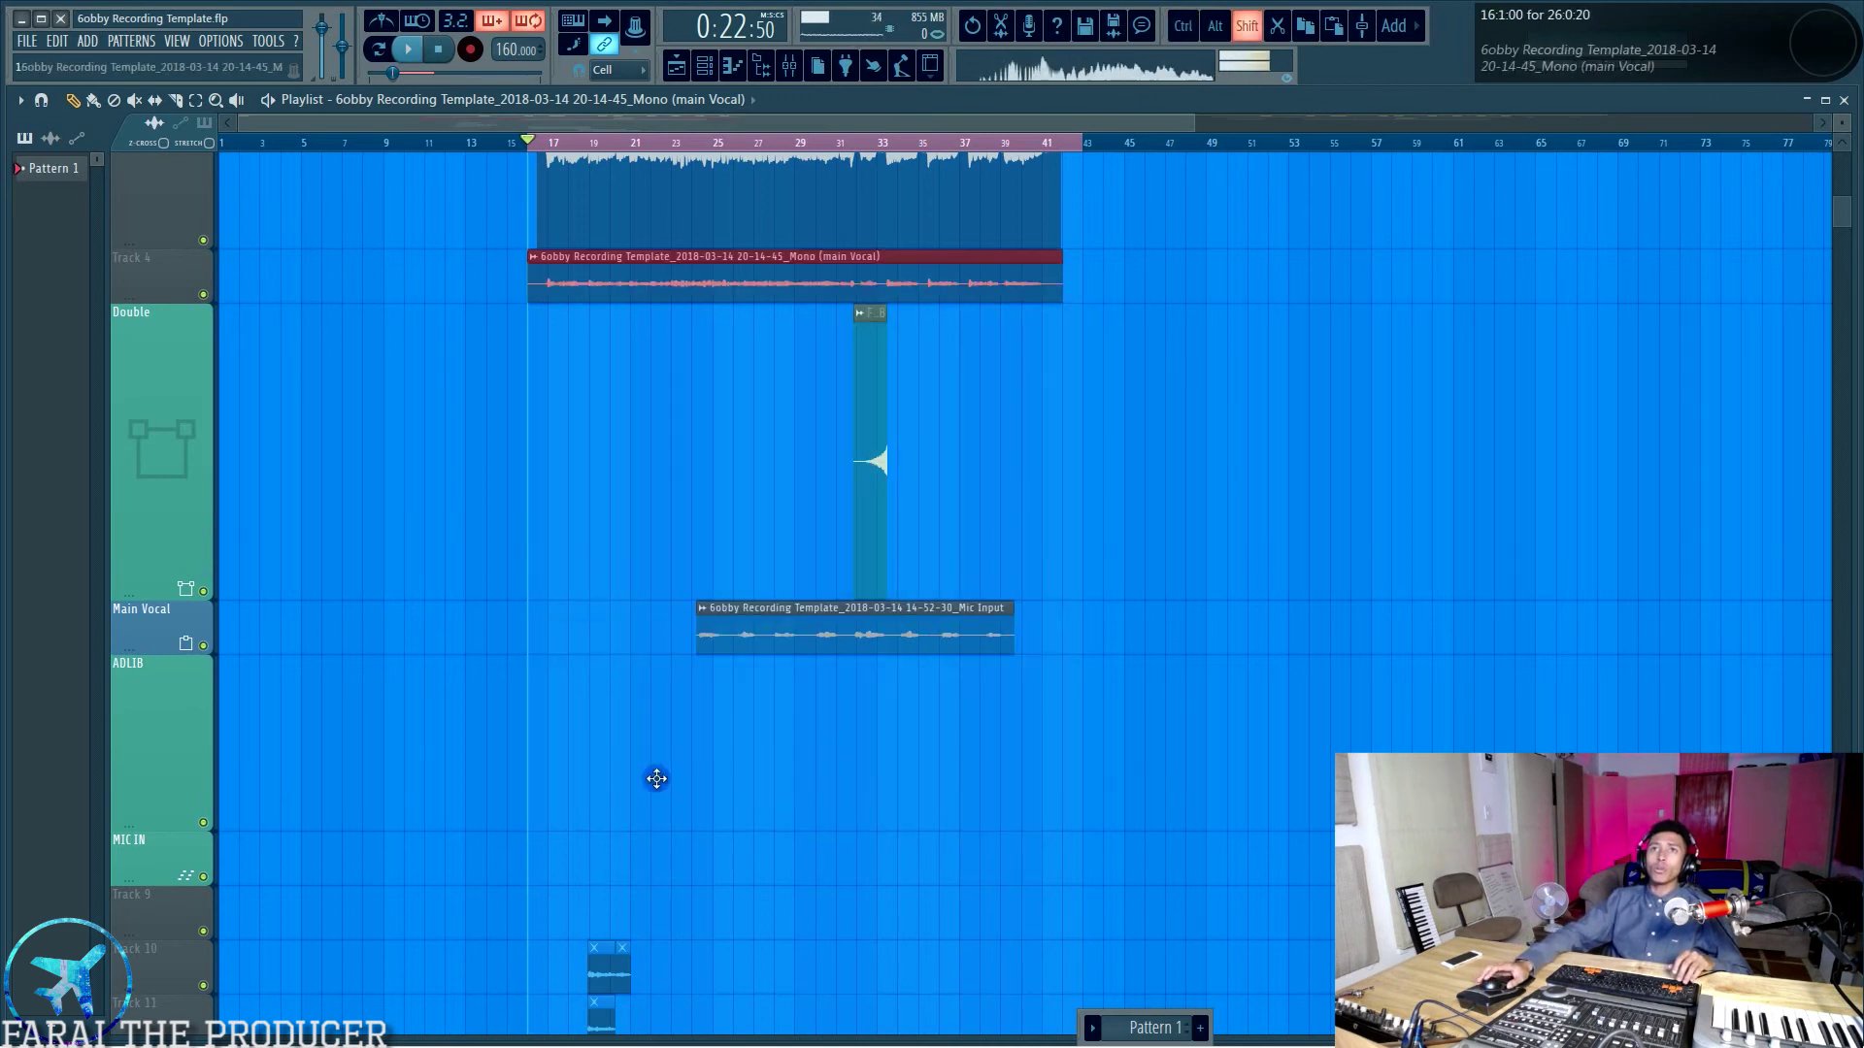
Enlarge Track 4 to compare the rendered clip's waveform with the original takes on Track 3.
scroll(583, 143, up, 5)
scroll(595, 396, up, 3)
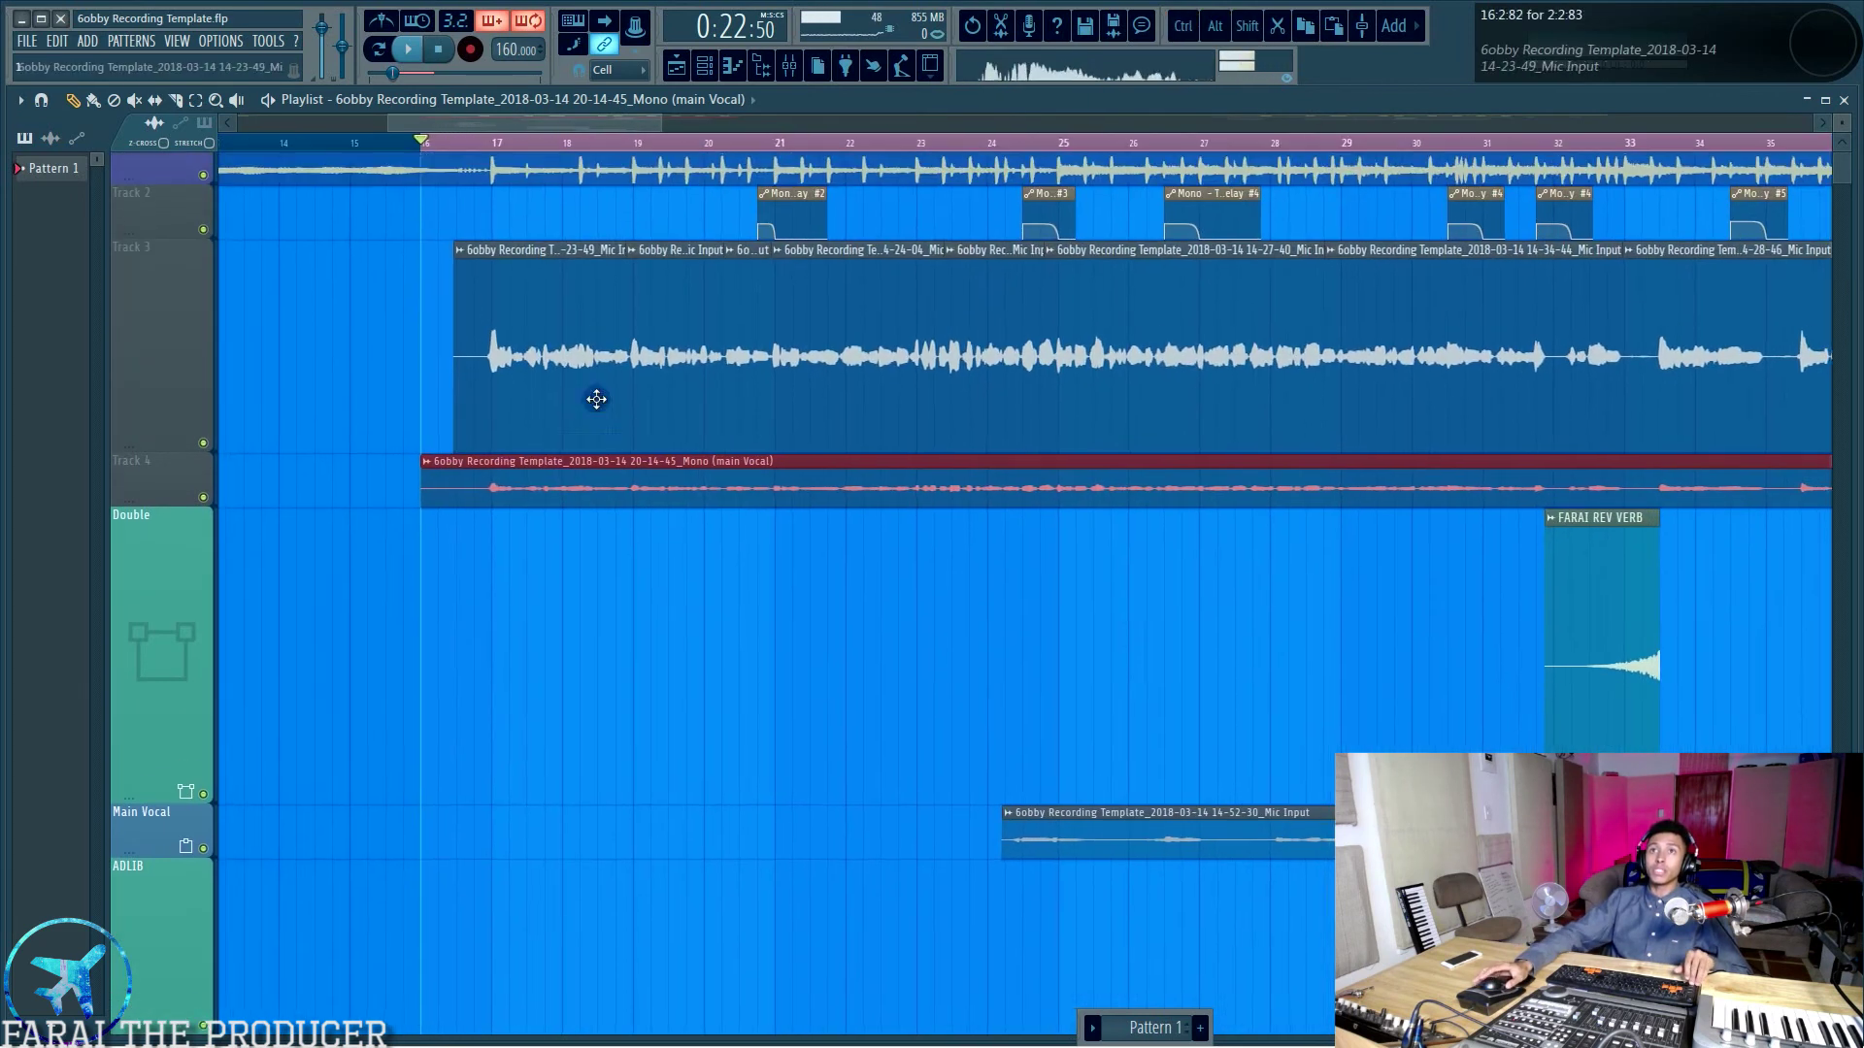
ctrl+click(355, 344)
drag(387, 337, 932, 335)
click(830, 648)
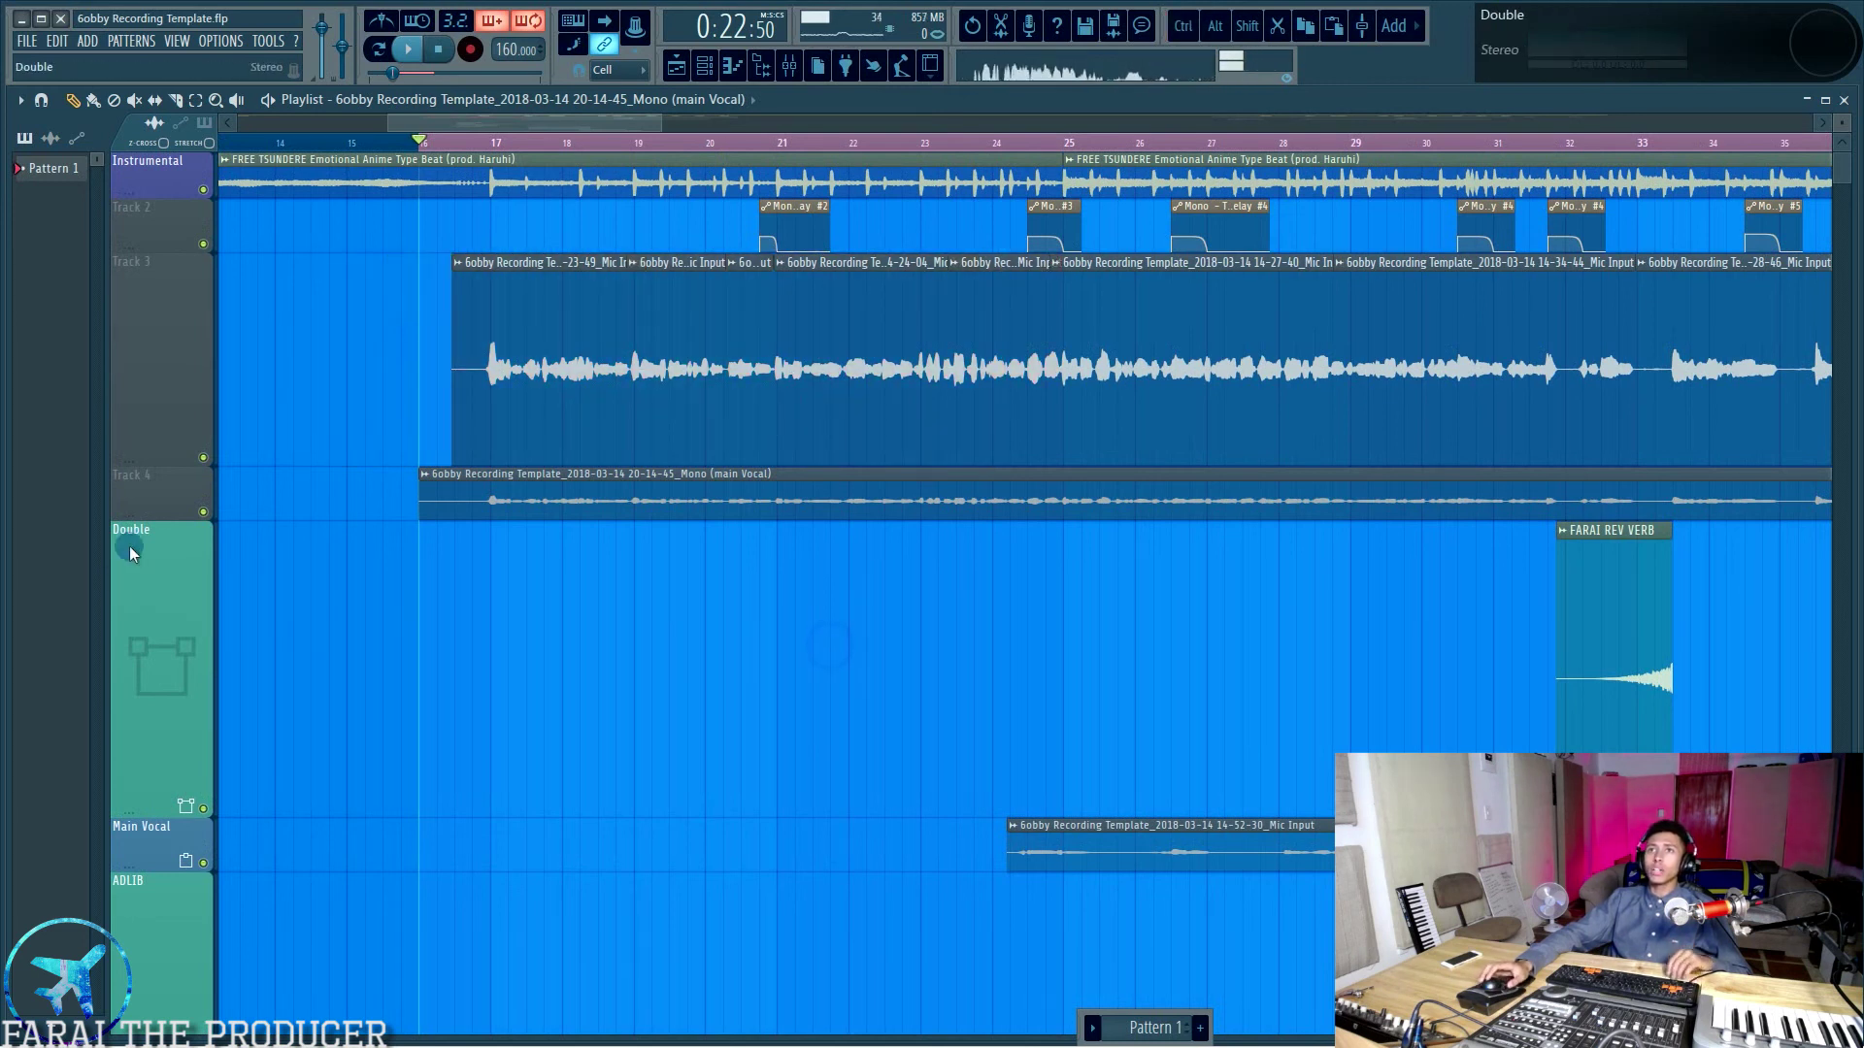
drag(144, 513, 144, 822)
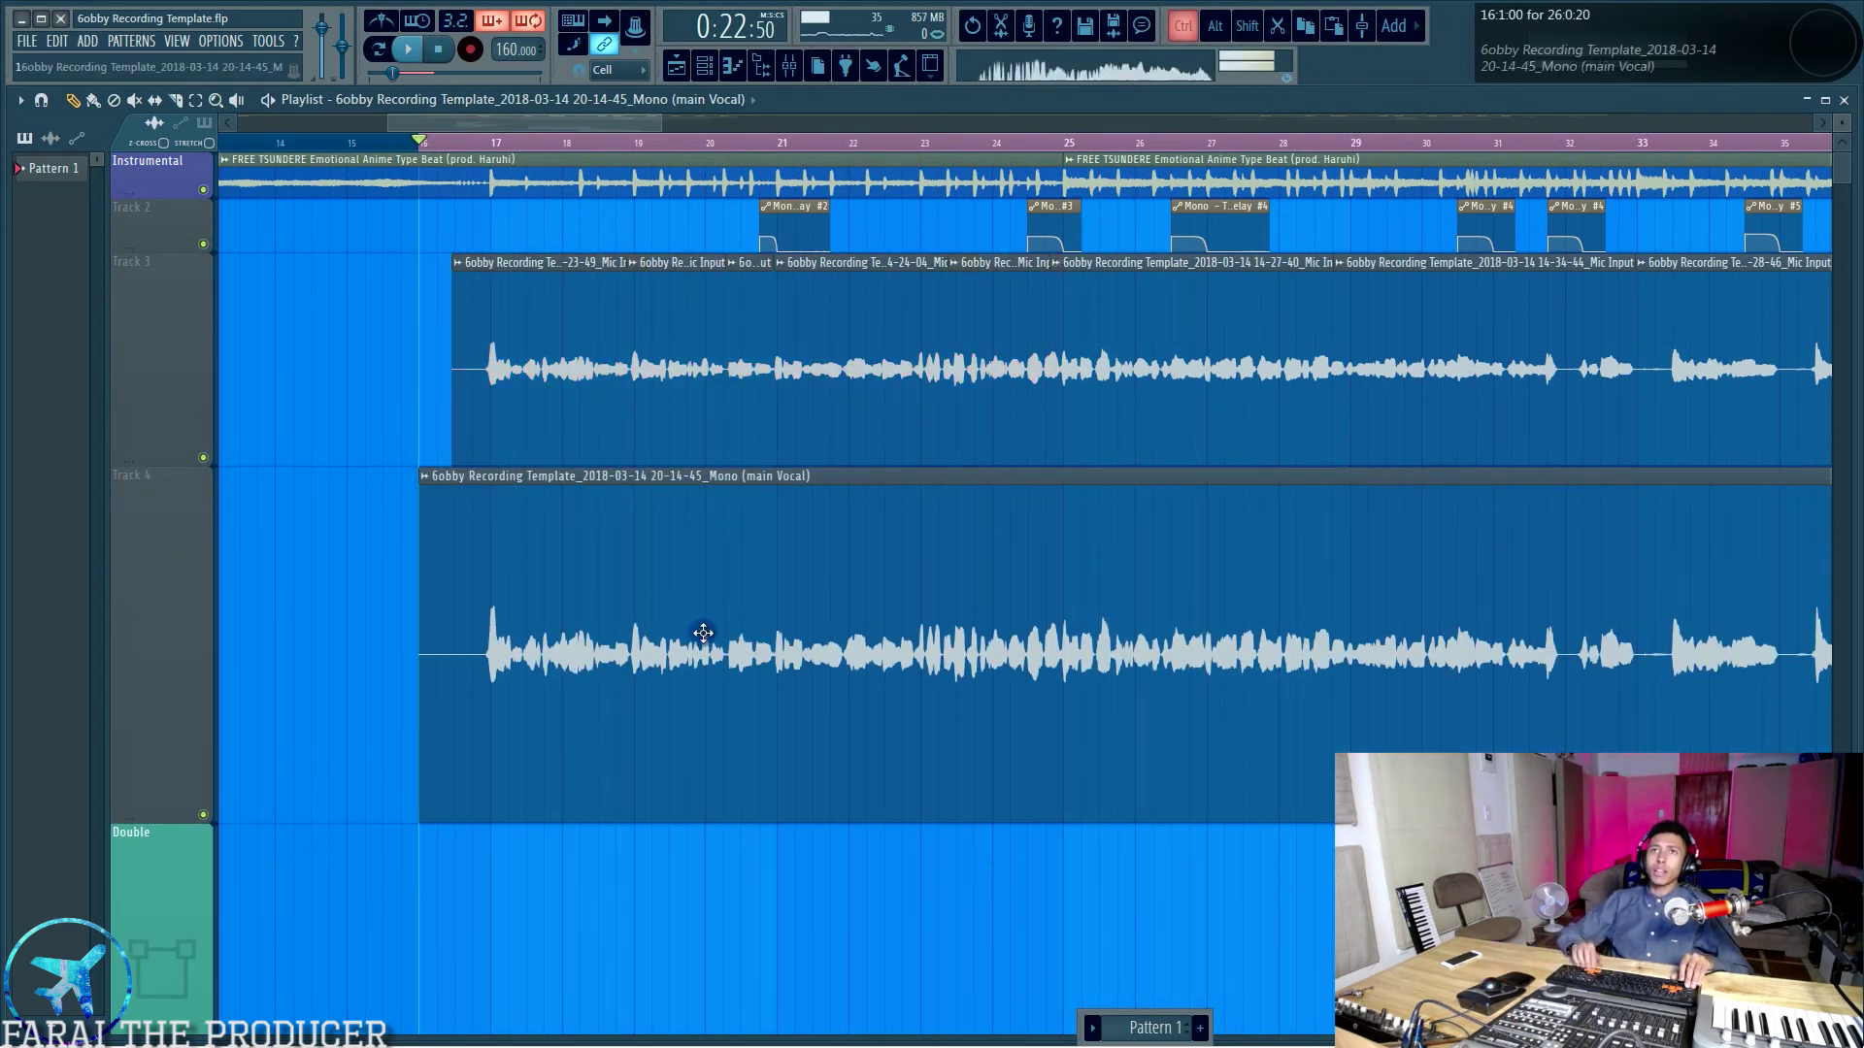
click(703, 633)
key(shift+Up)
key(shift+Down)
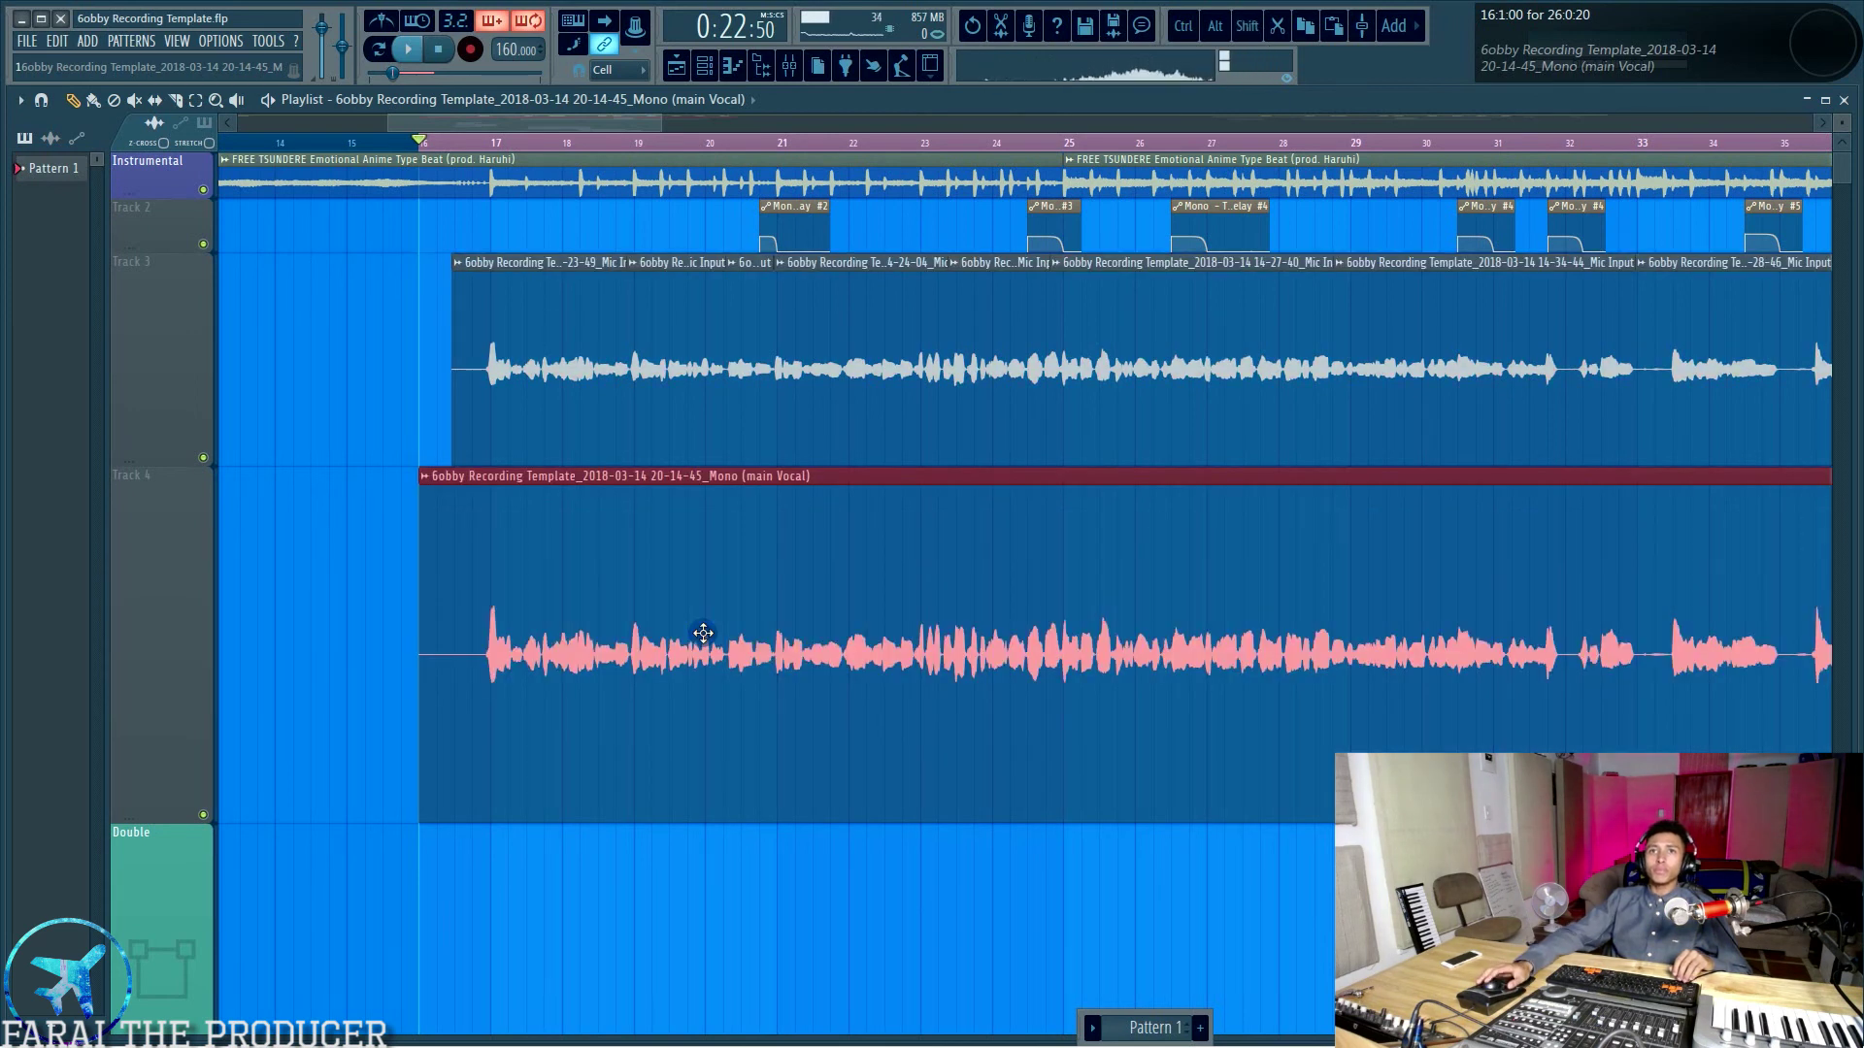
Route the rendered clip's audio channel to mixer track 3, Mono (main Vocal).
click(792, 70)
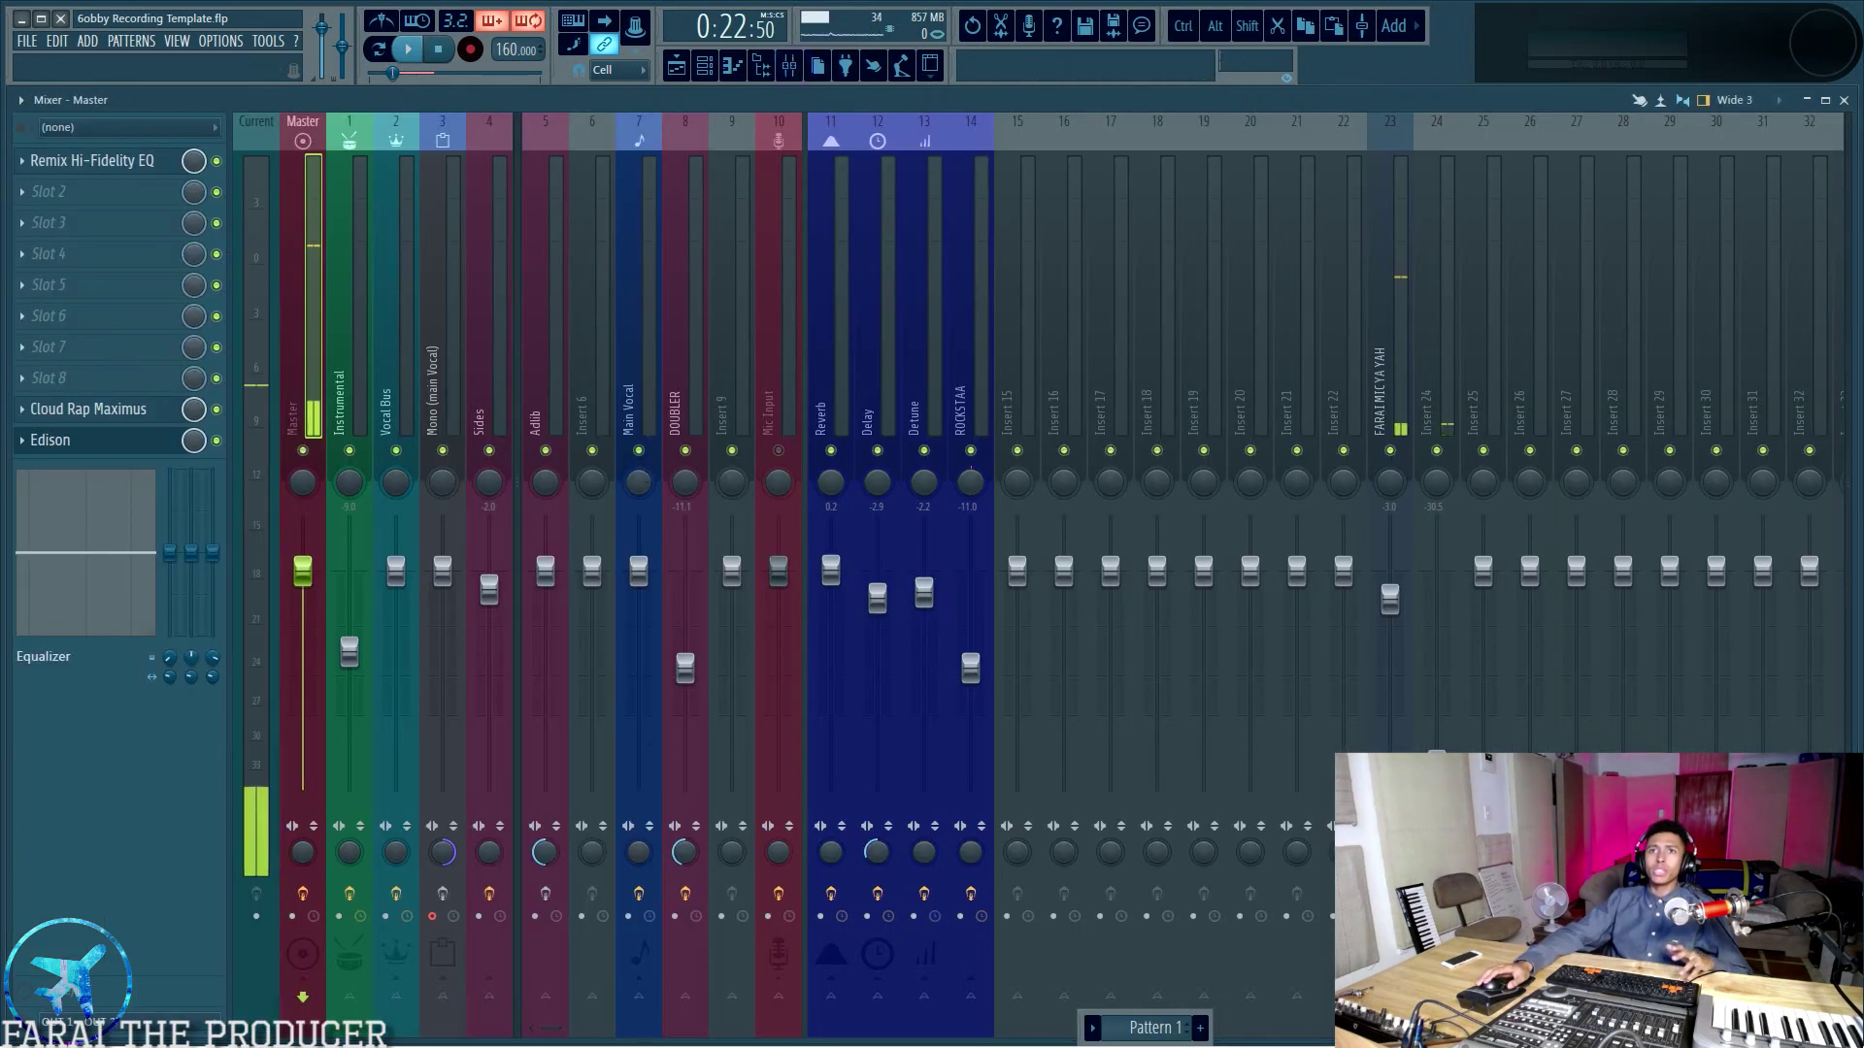
click(679, 65)
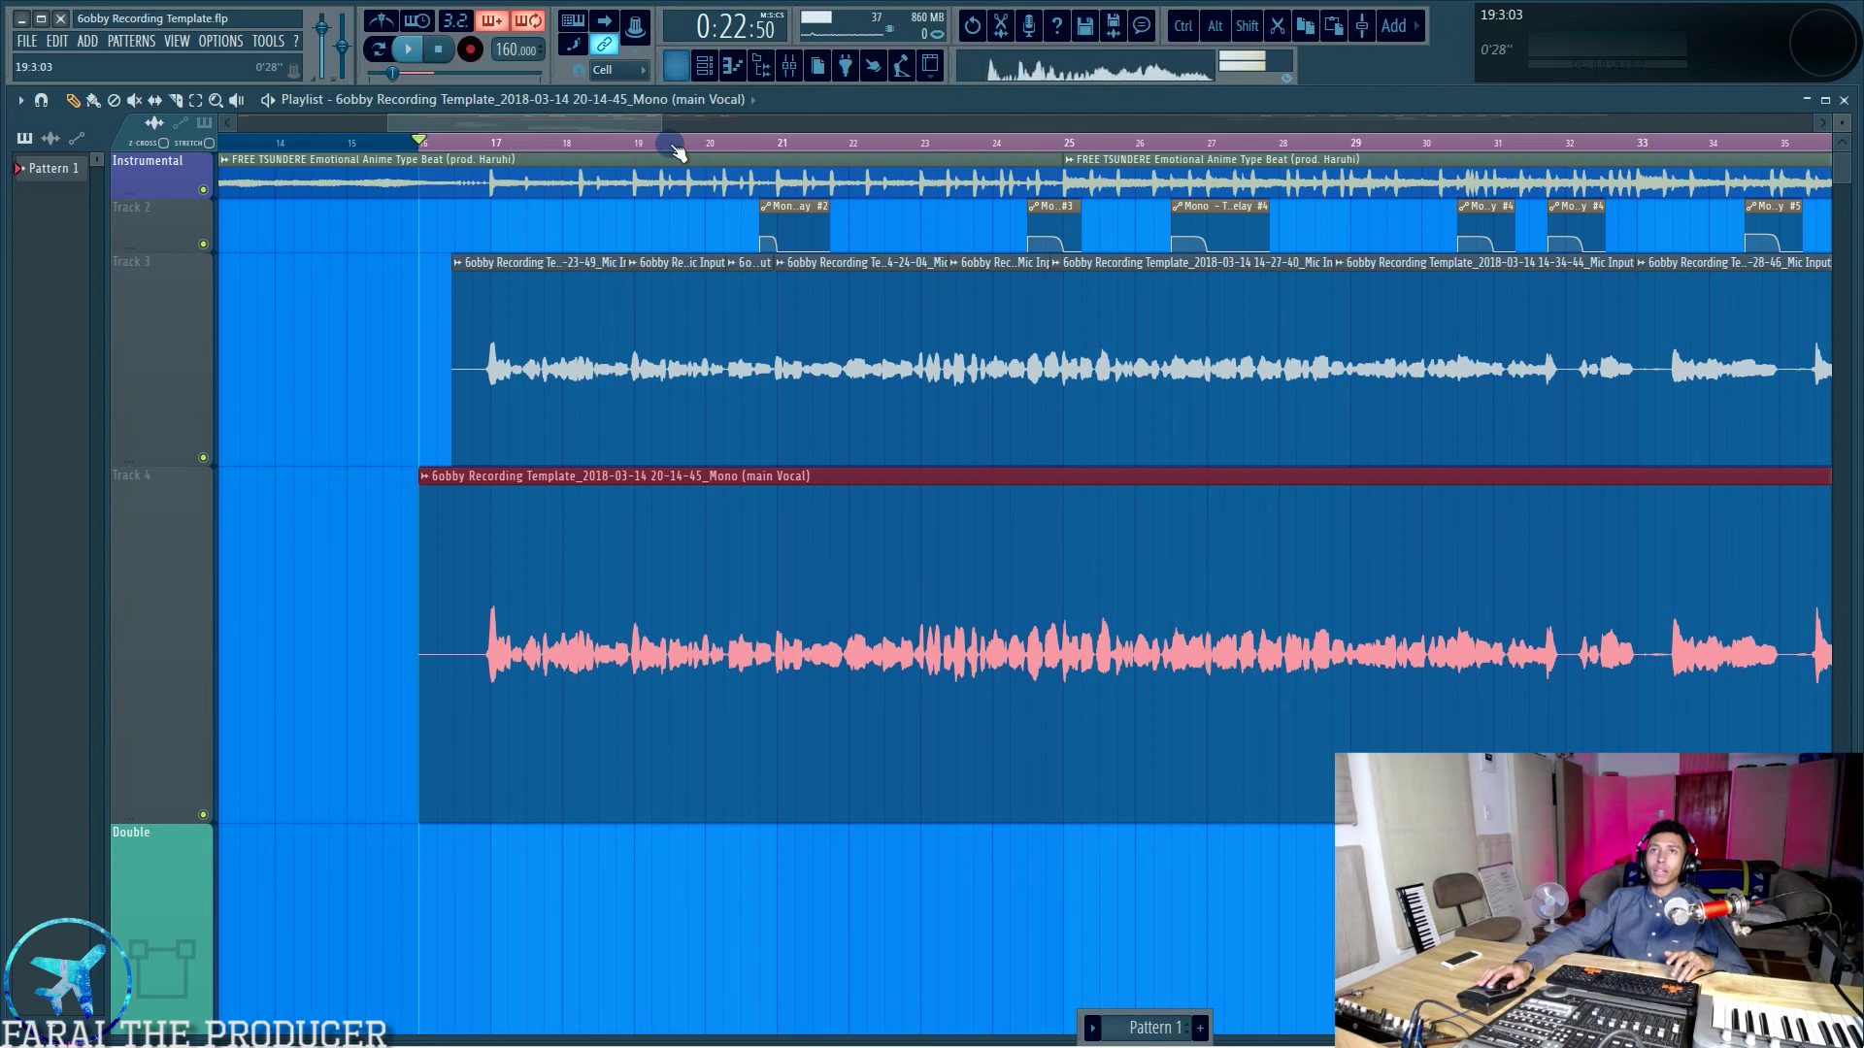
scroll(678, 150, down, 5)
double_click(712, 604)
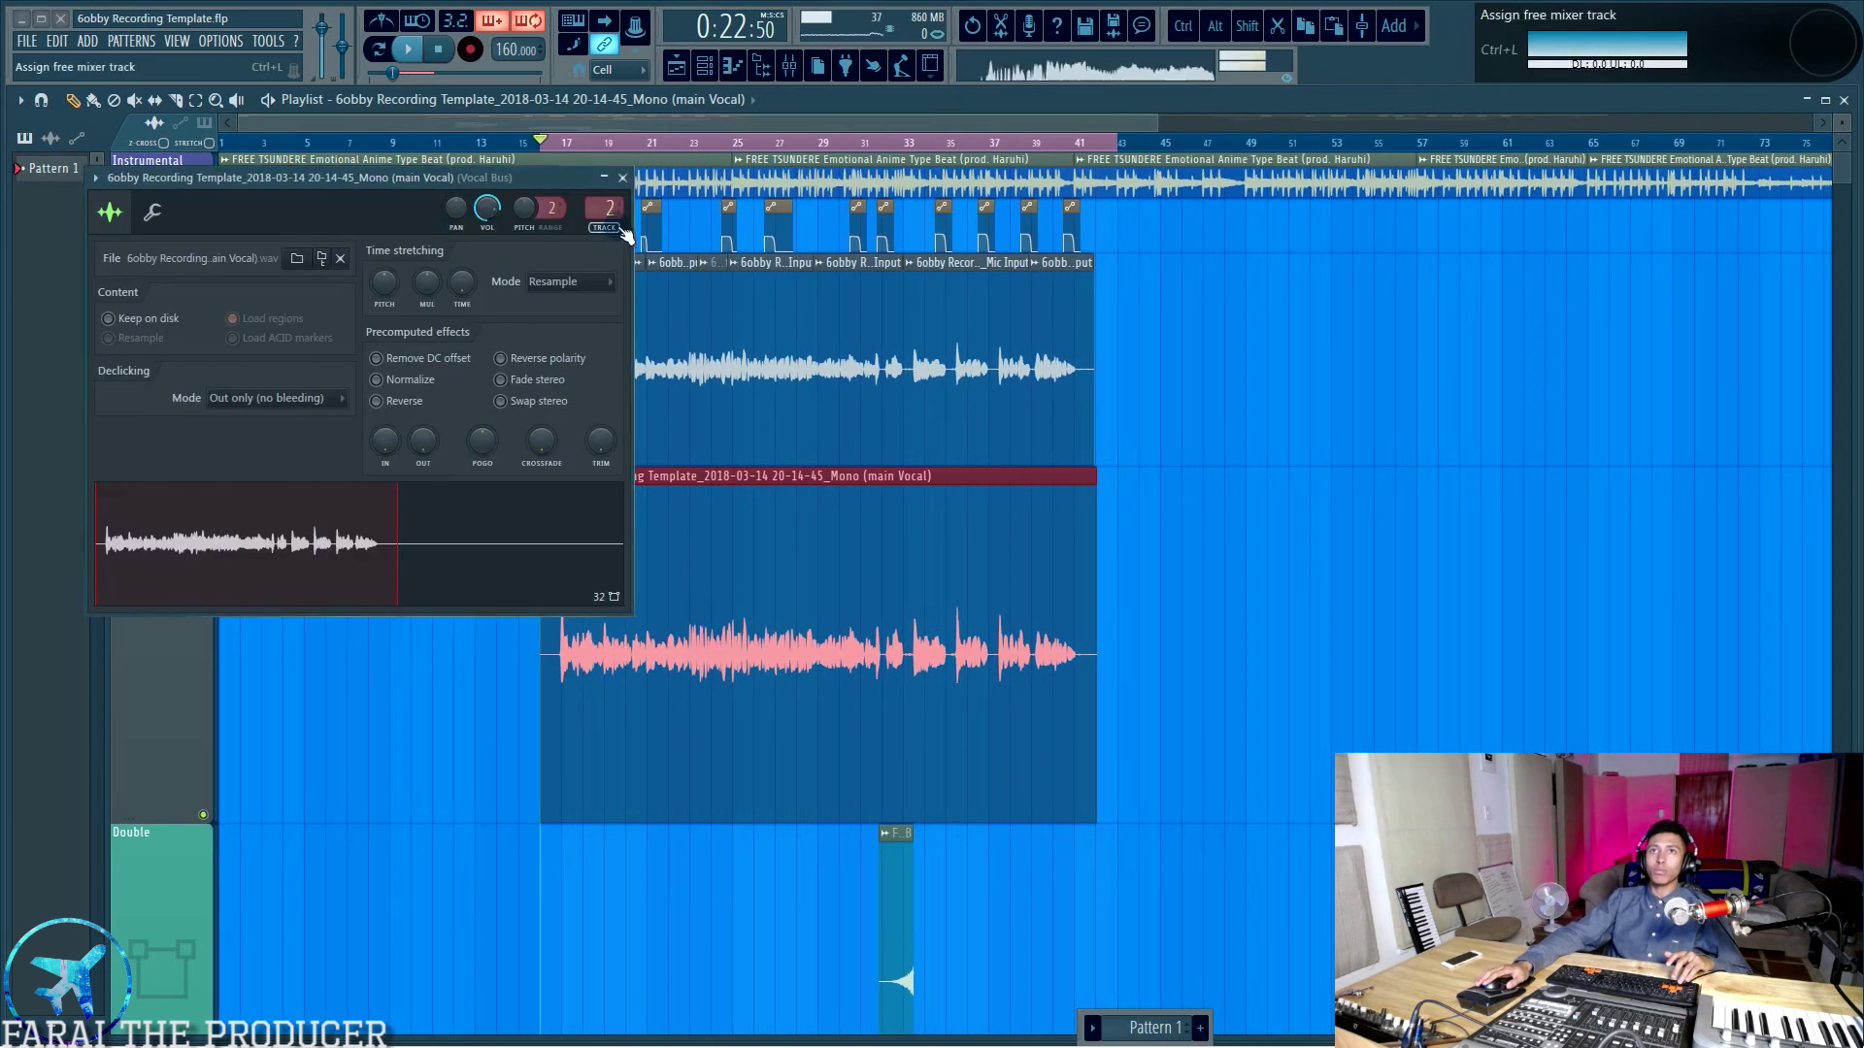
drag(604, 213, 604, 201)
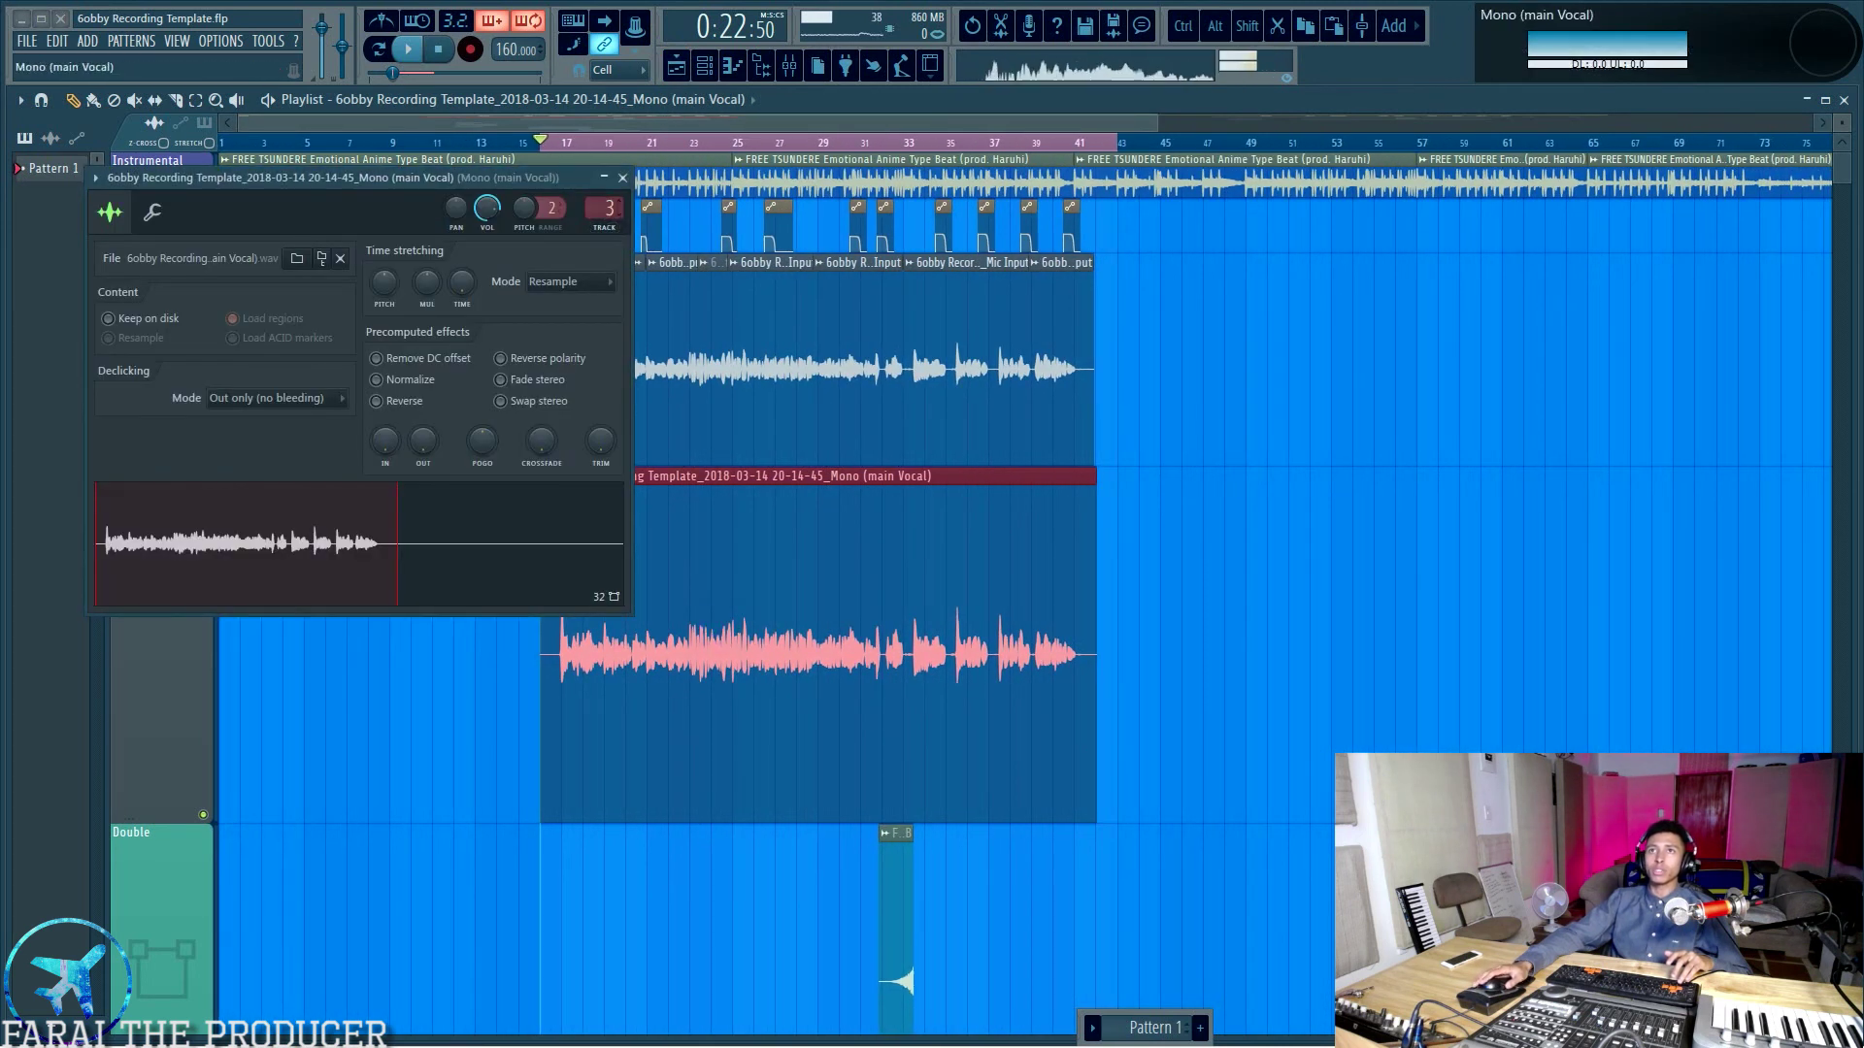
click(623, 178)
Re-enable the Mono (main Vocal) mixer effects from 80Hz Cut to Saturation Knob, and mute all original takes on playlist Track 3.
key(F9)
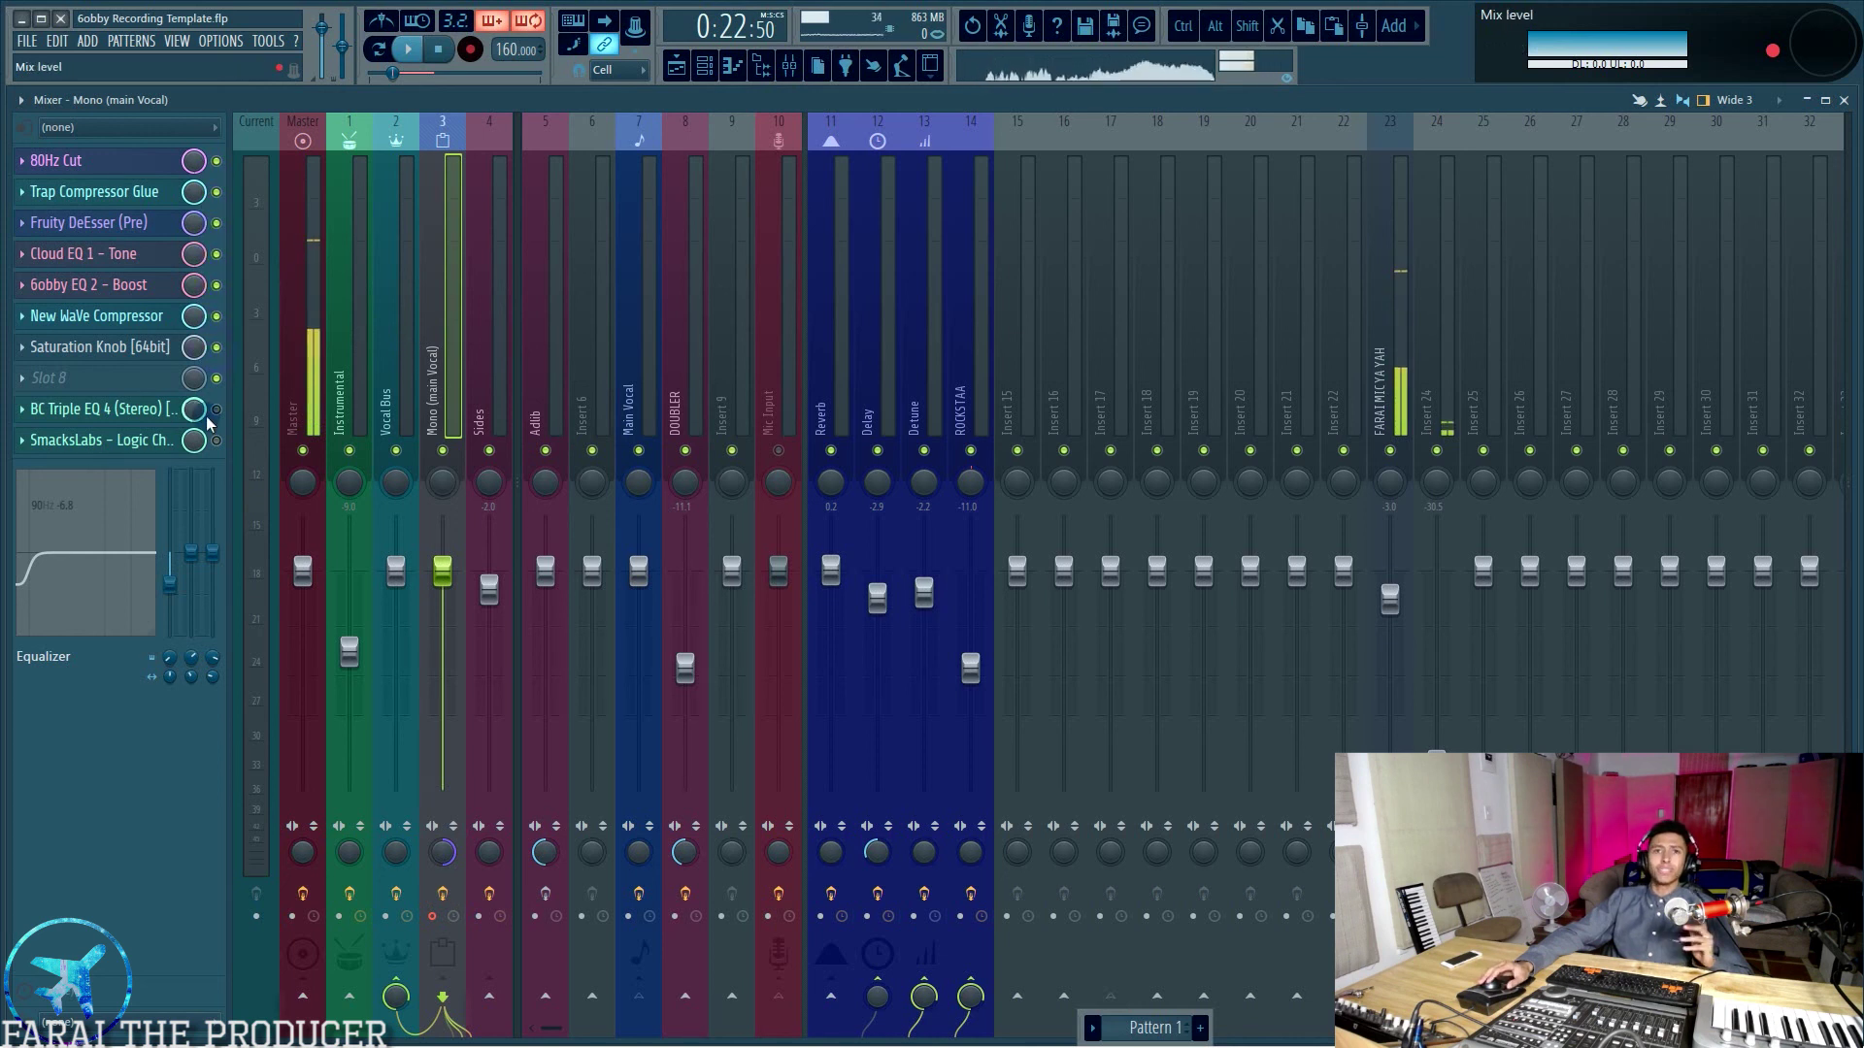
key(F5)
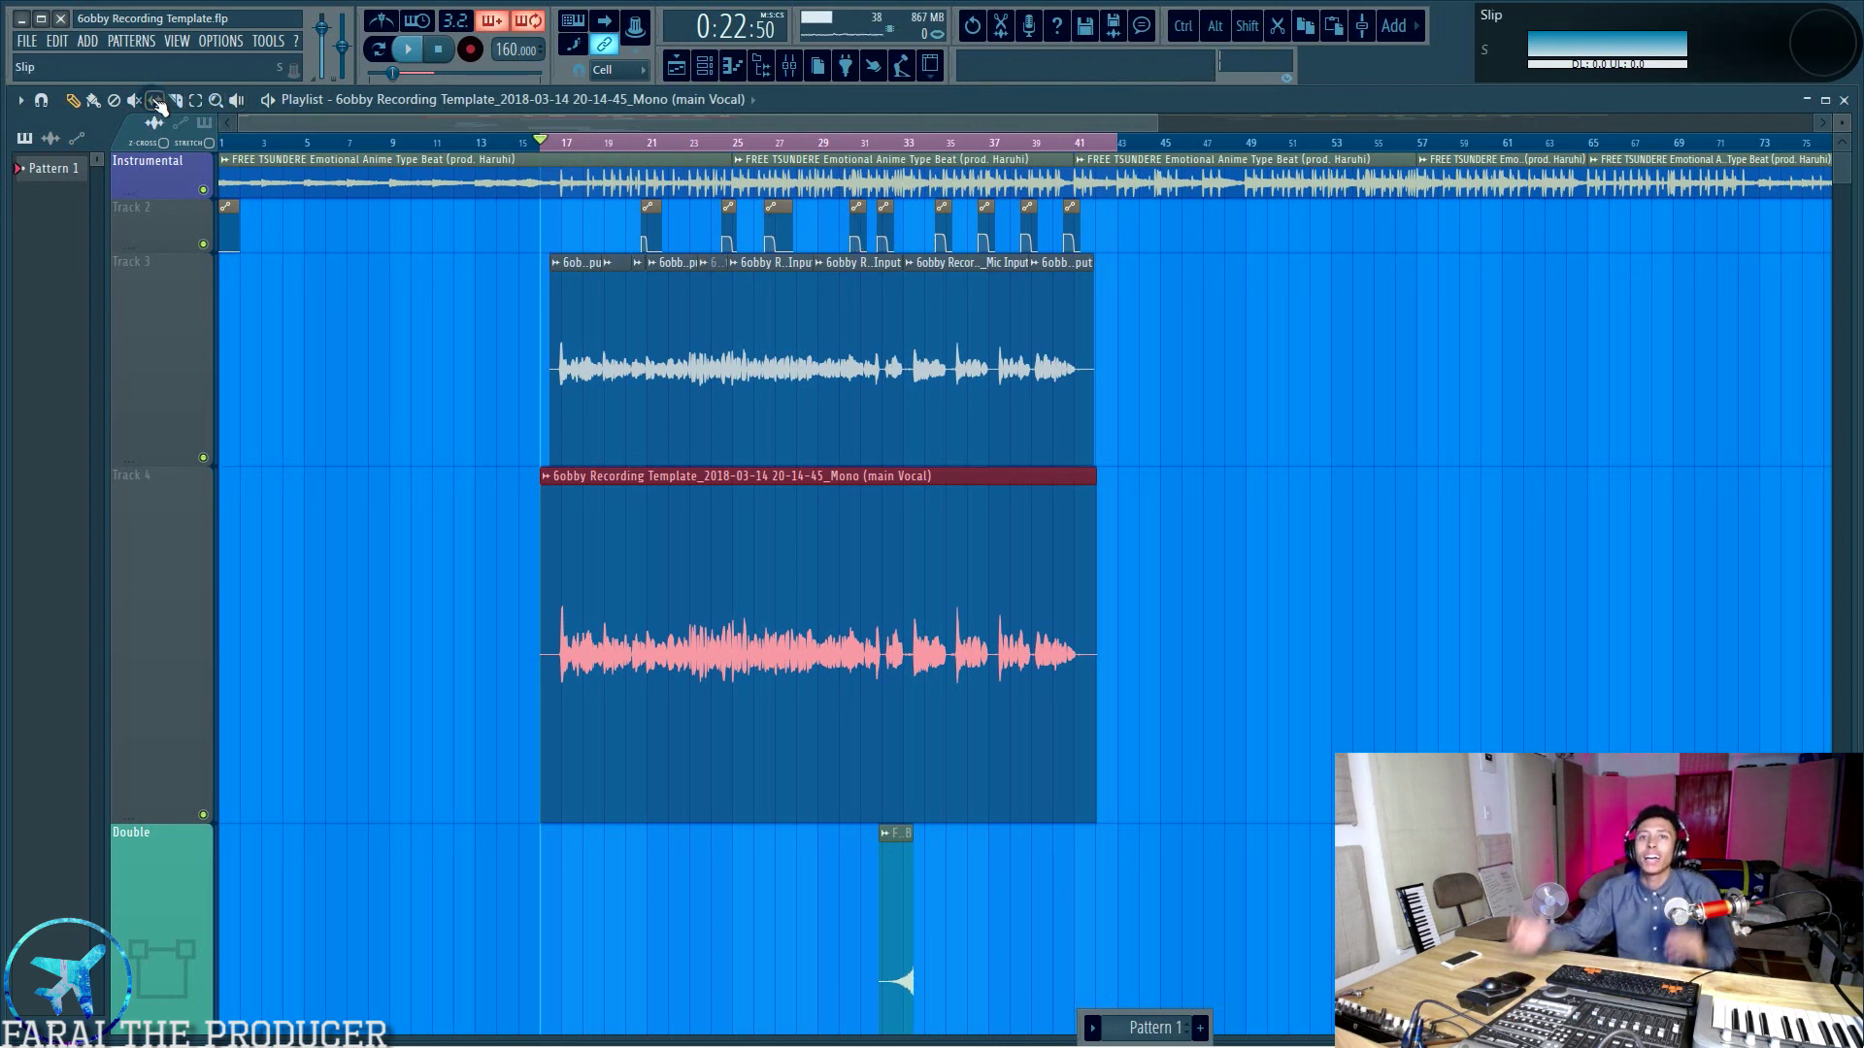
drag(470, 298, 1233, 333)
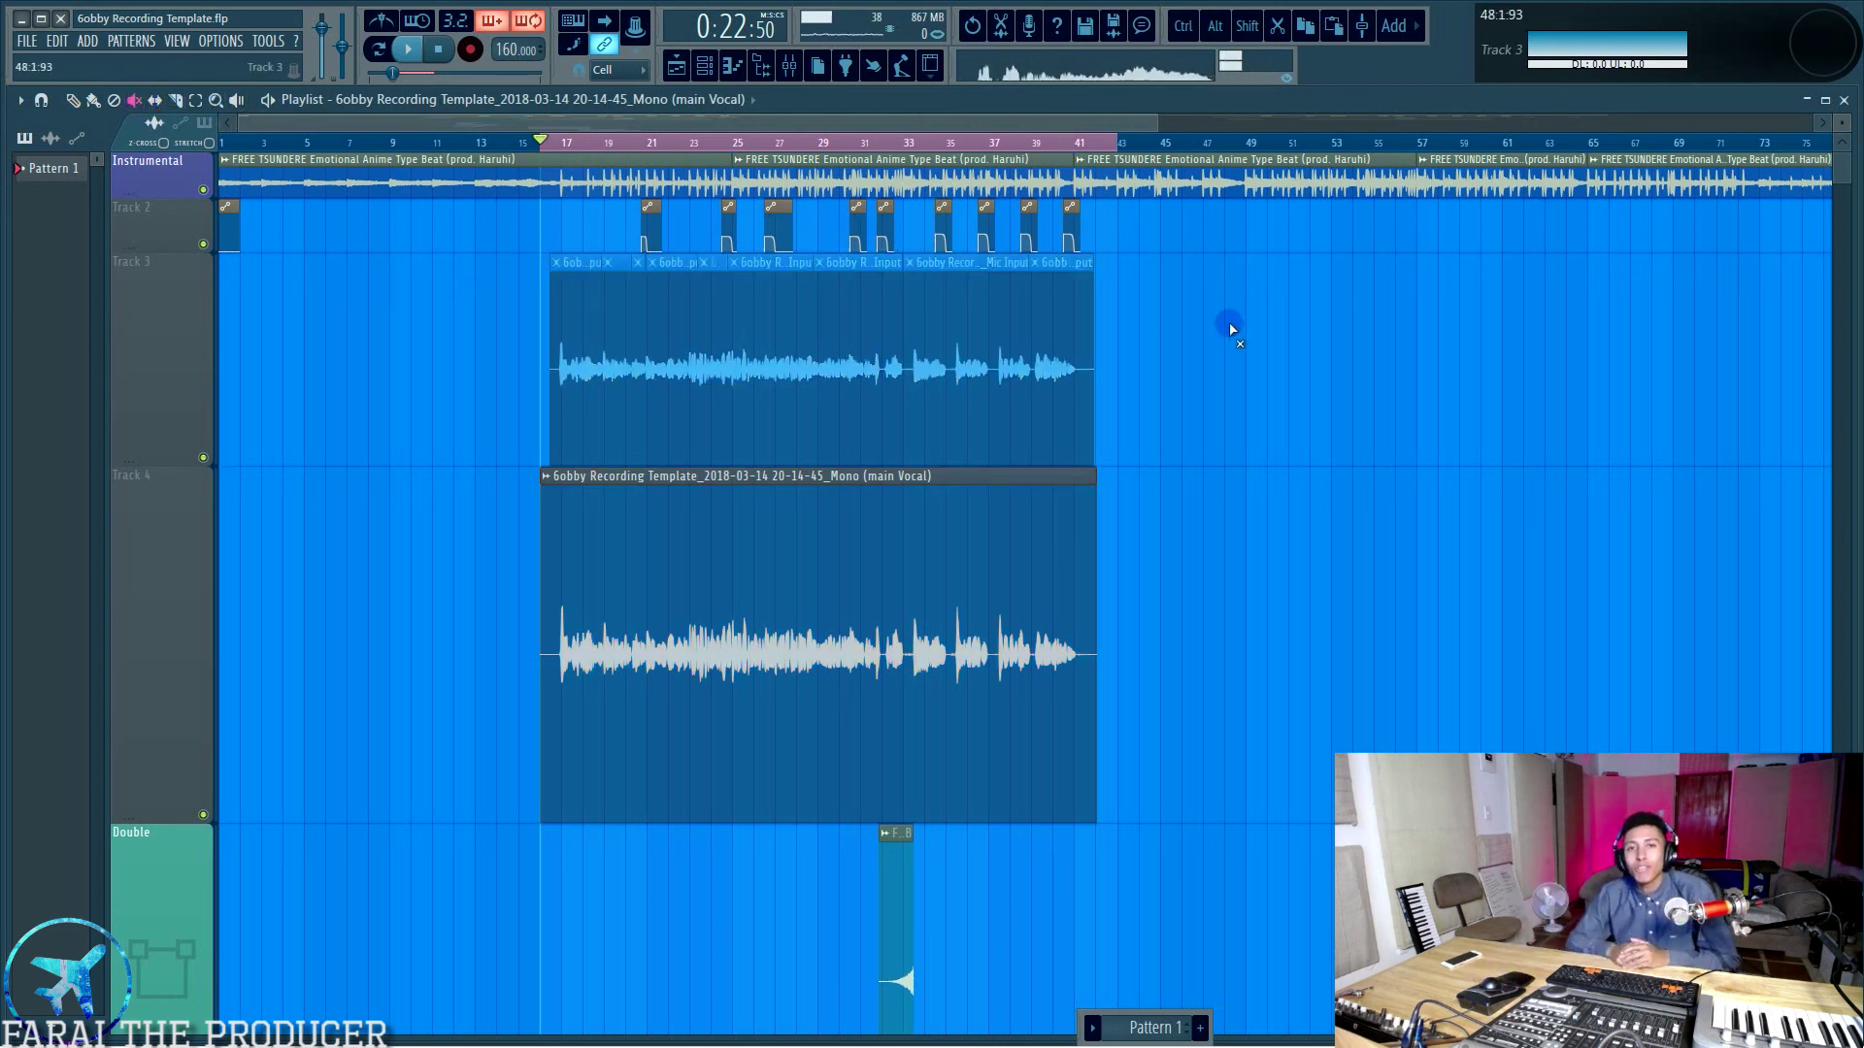